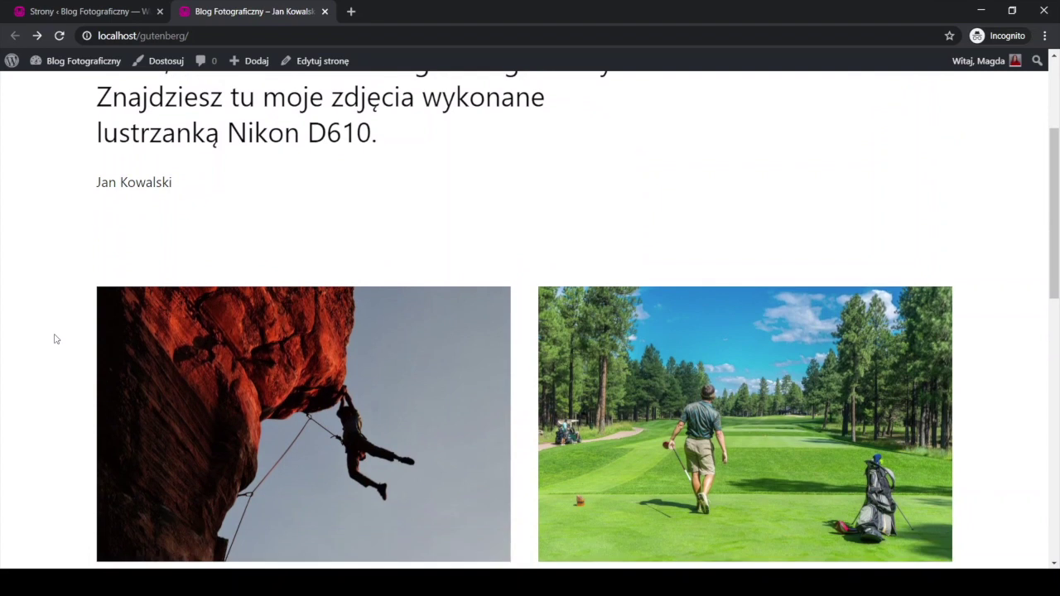
Step: Review the blog's home page photo tiles and the Wspinaczka subpage with its heading, text columns and gallery
scroll(56, 339, "down", 3)
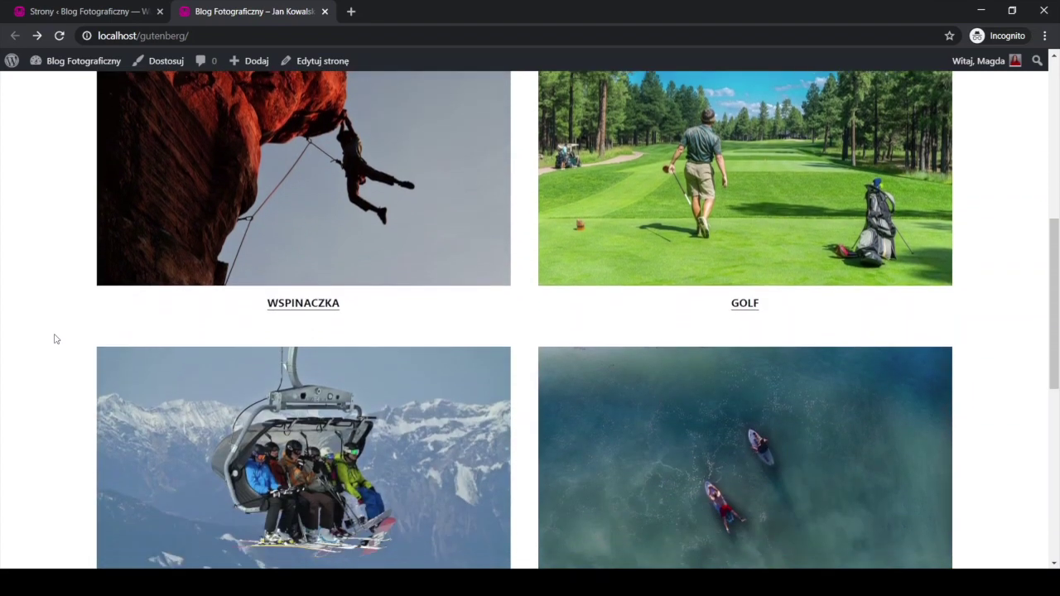
scroll(56, 339, "down", 1)
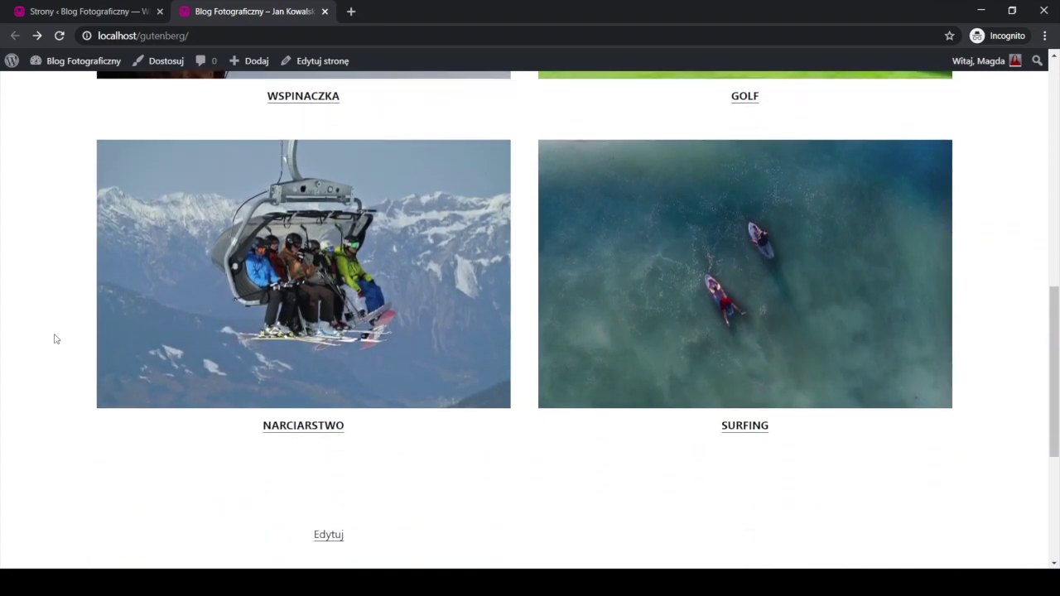
scroll(56, 339, "up", 4)
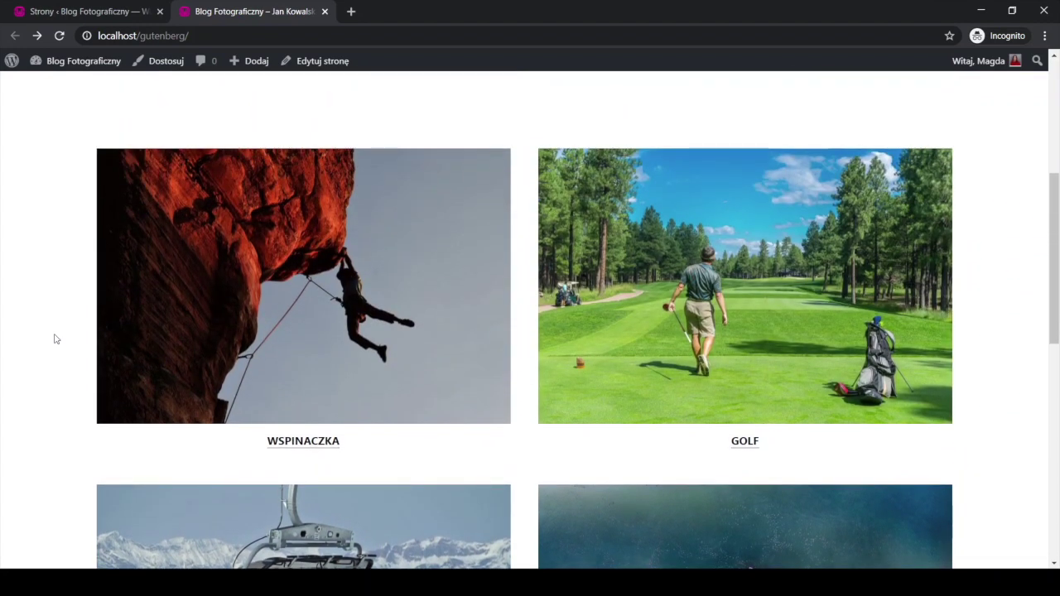
left_click(166, 307)
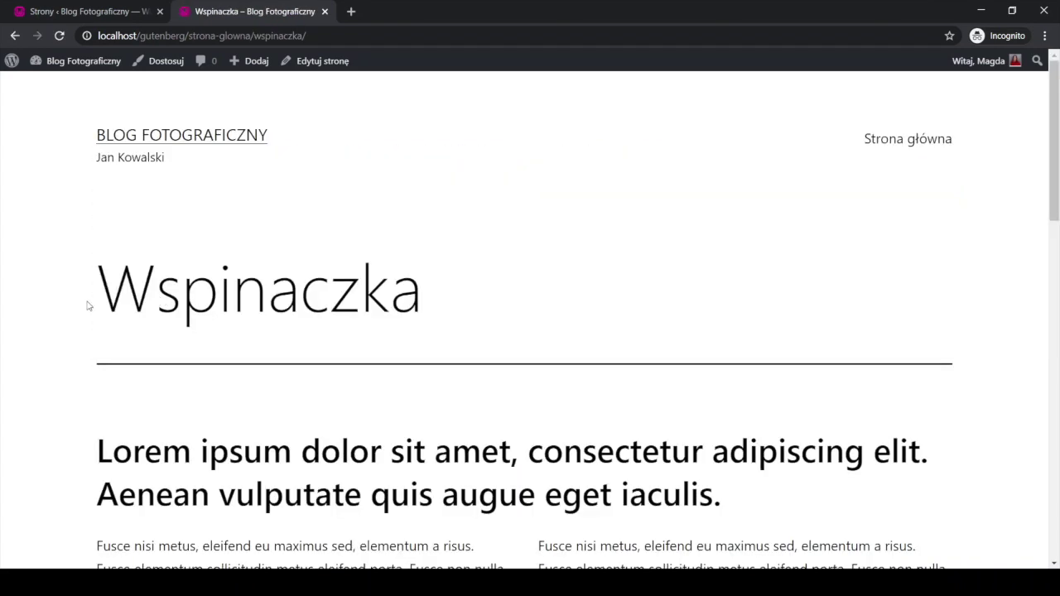
scroll(87, 305, "down", 7)
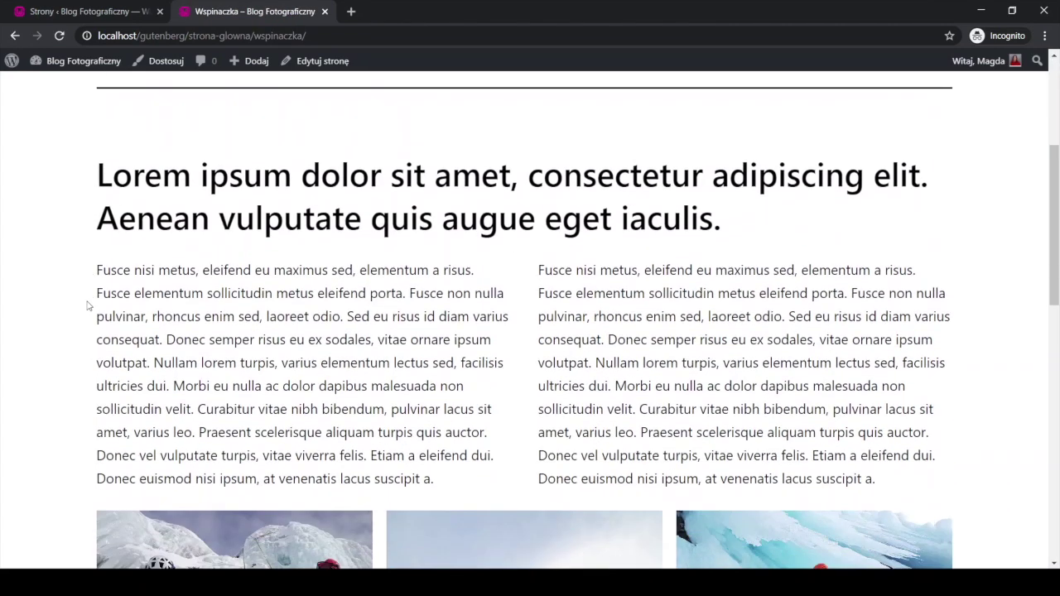
scroll(87, 306, "down", 4)
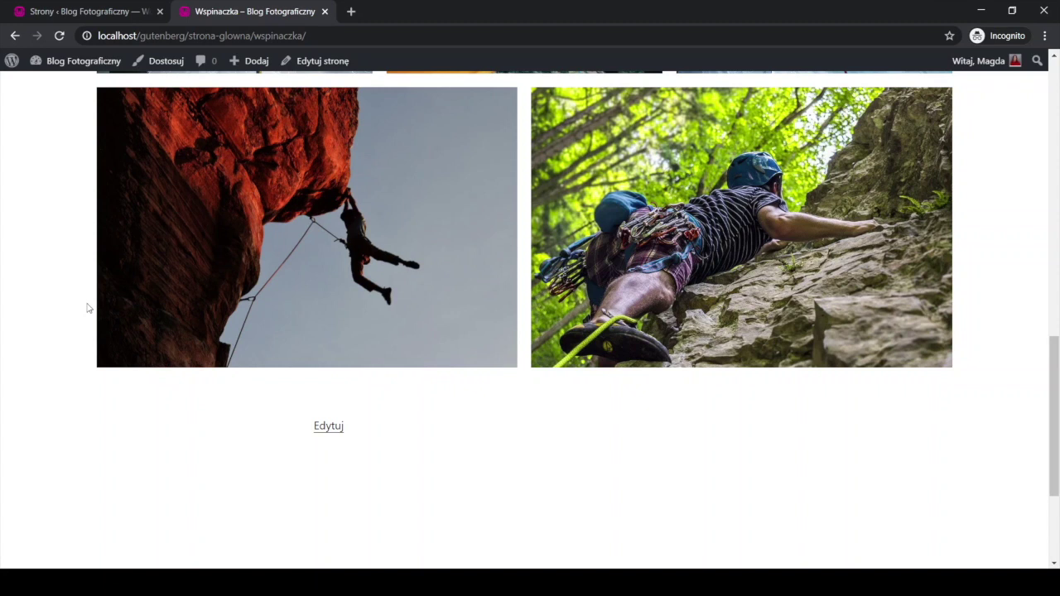
scroll(87, 308, "up", 5)
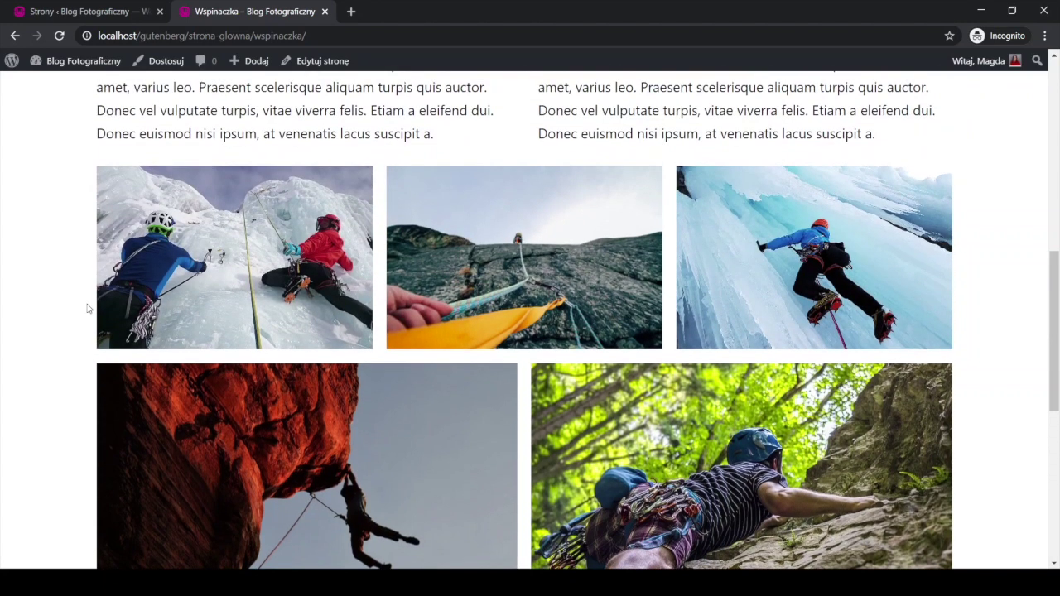
scroll(87, 308, "up", 5)
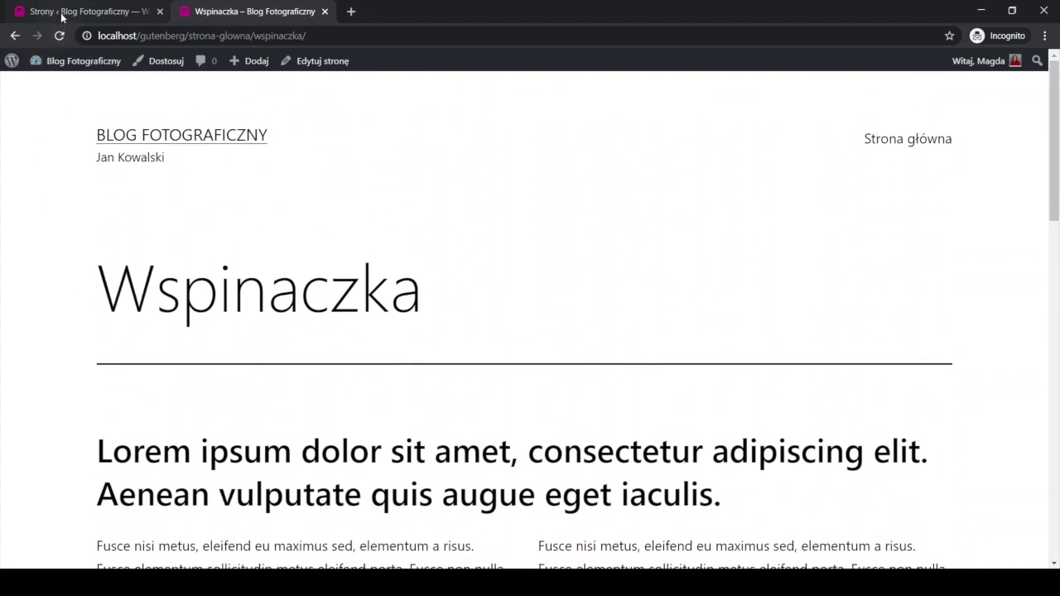
Step: Create a new page titled "Golf" from the admin list of pages
left_click(61, 12)
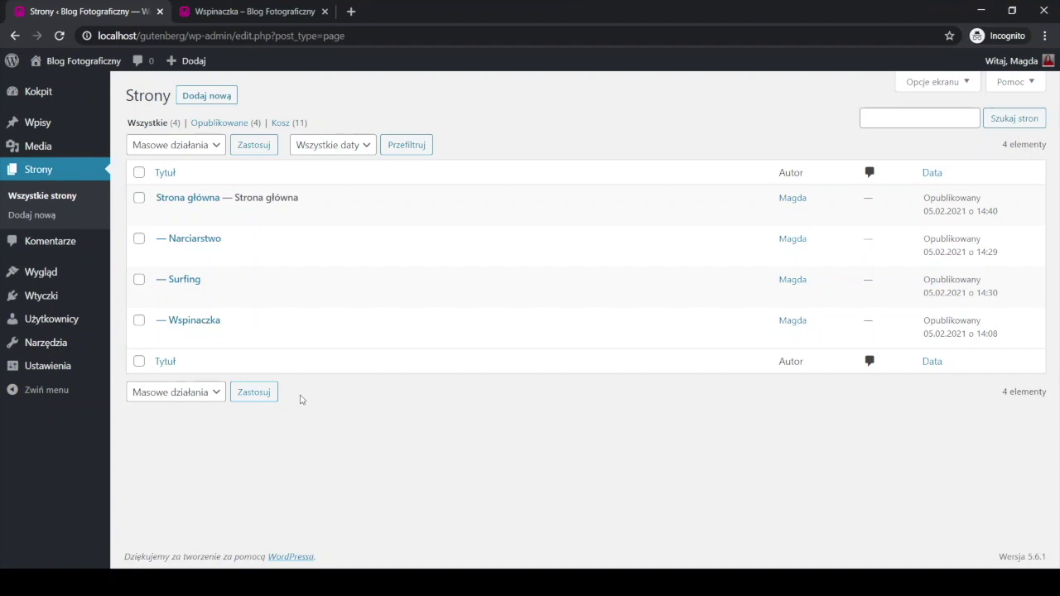
mouse_move(322, 284)
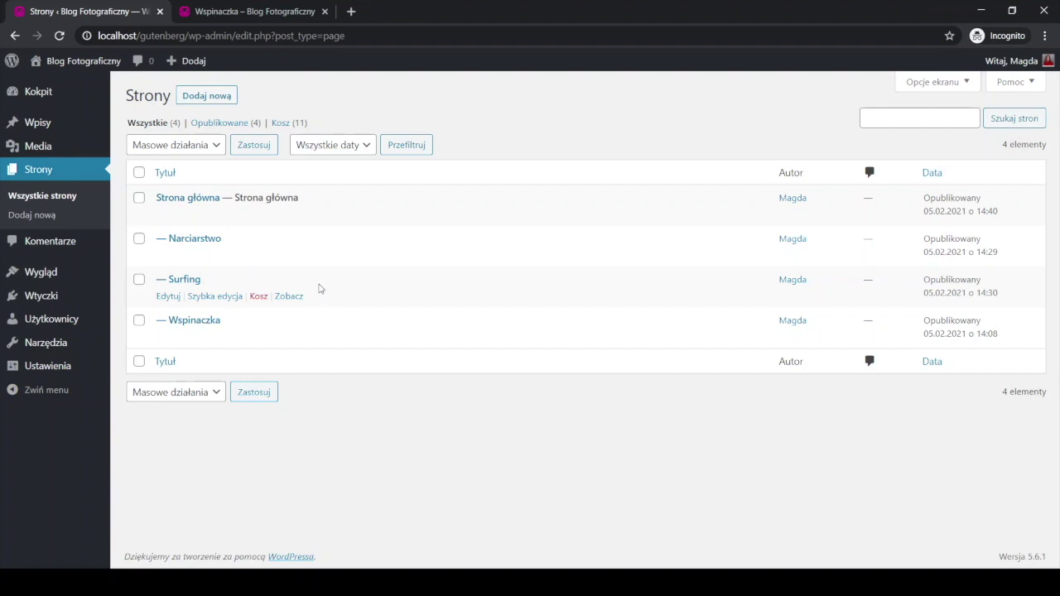
mouse_move(230, 216)
mouse_move(324, 256)
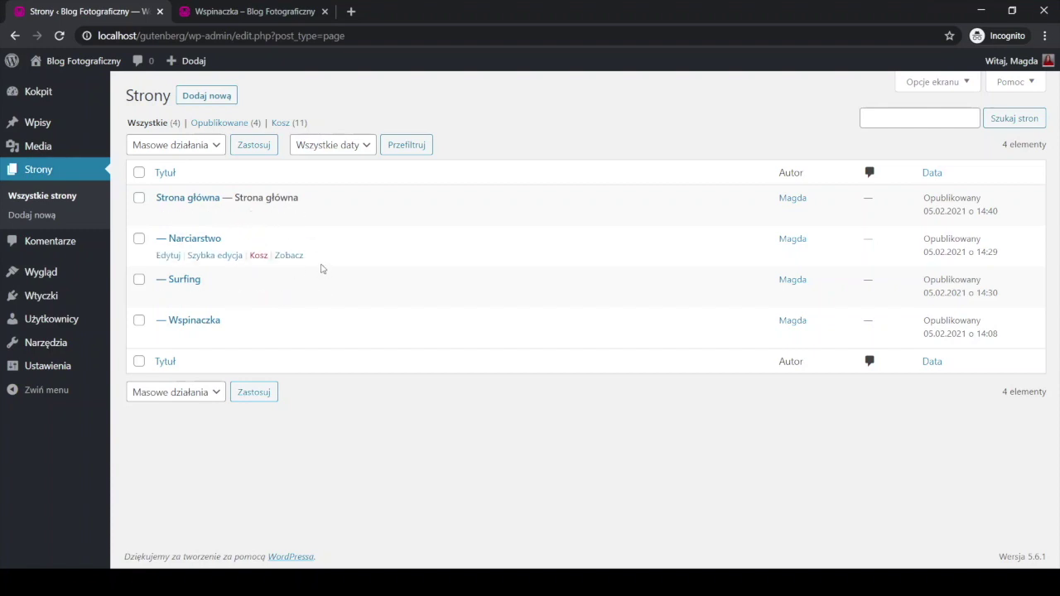
mouse_move(379, 288)
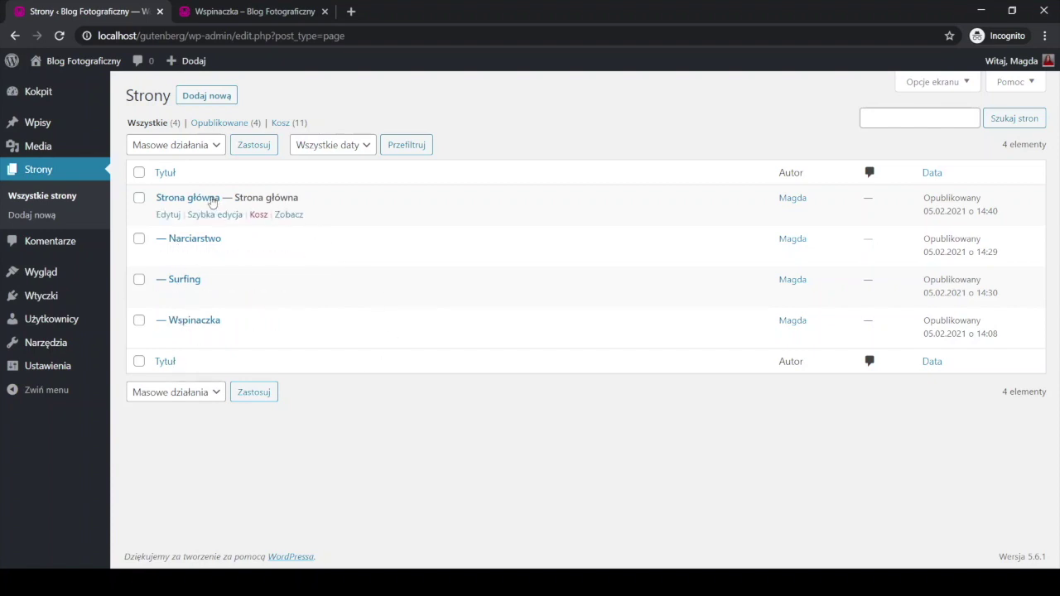
left_click(199, 96)
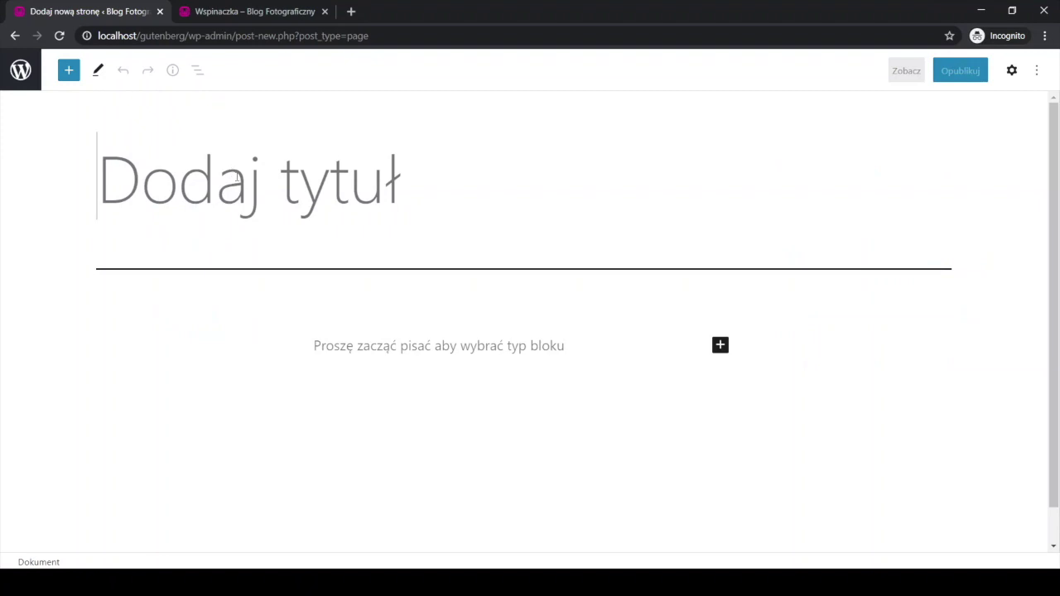
type("Golf")
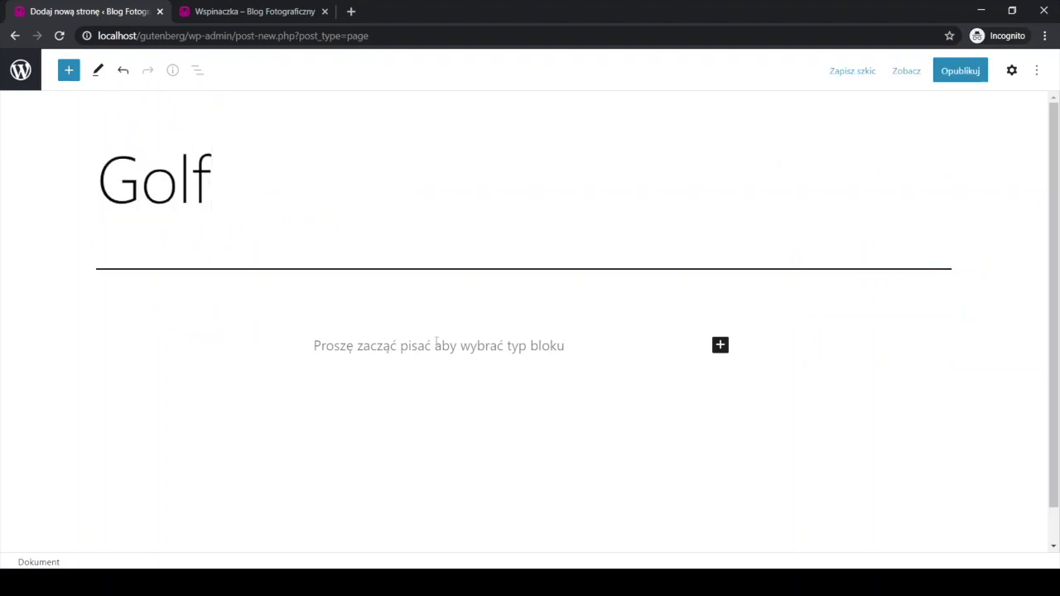
Step: Set the Golf page's parent page to Strona główna in its page attributes
scroll(439, 375, "down", 1)
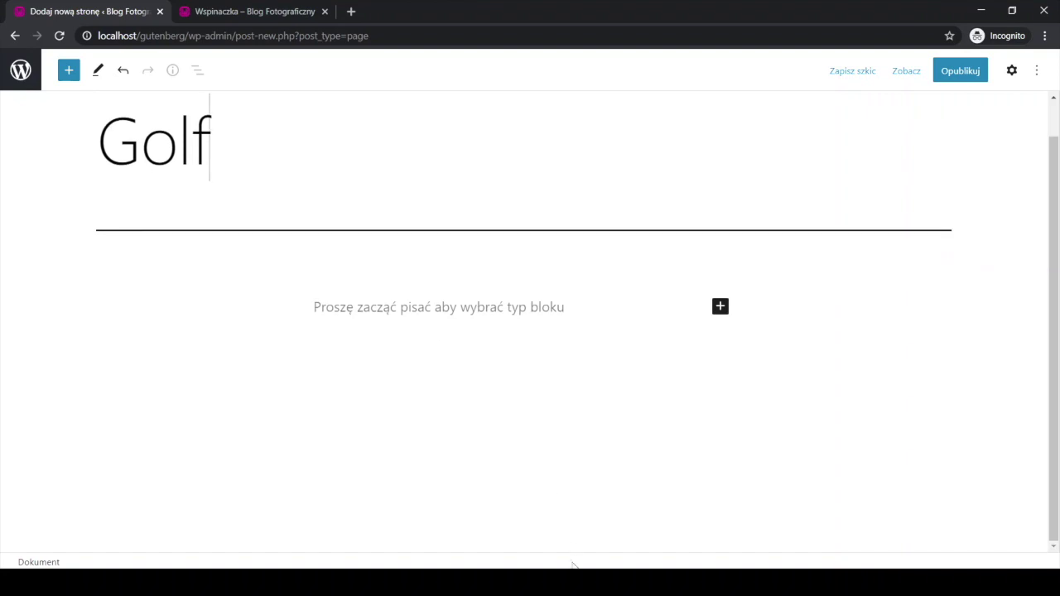
left_click(1011, 71)
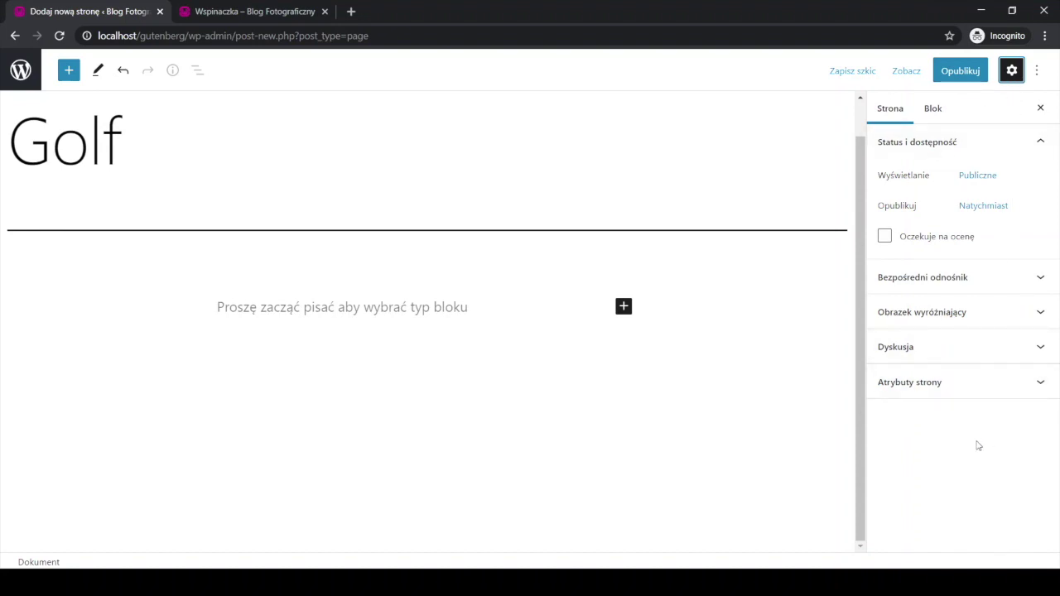
left_click(916, 386)
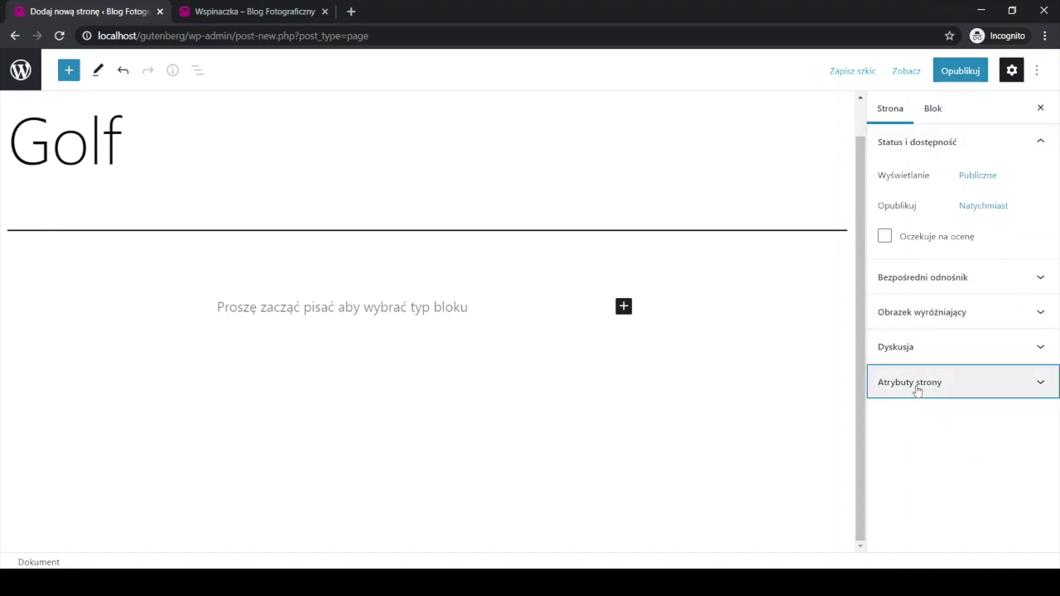
left_click(910, 428)
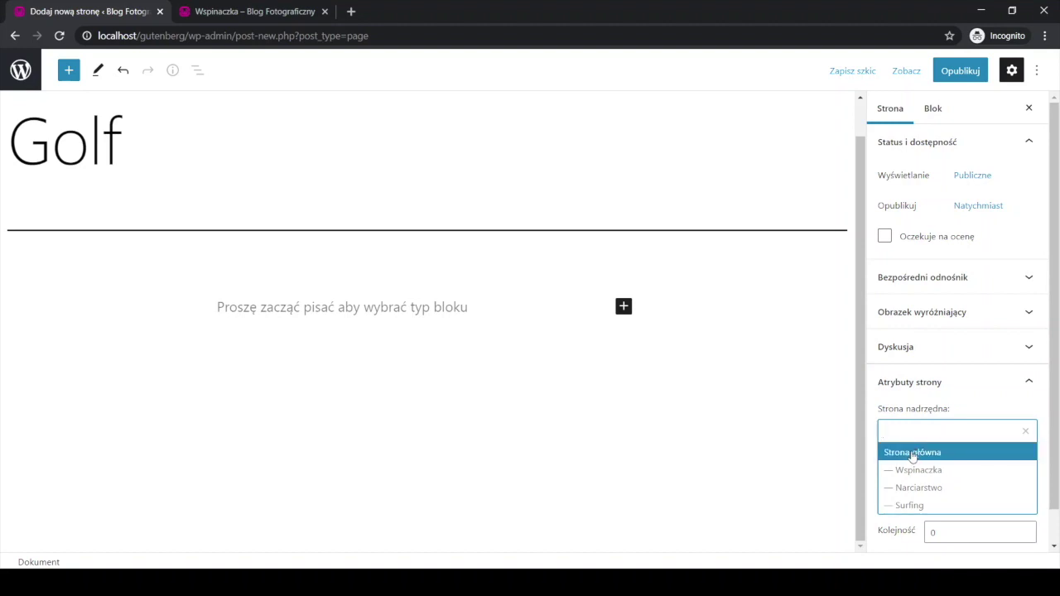
left_click(914, 455)
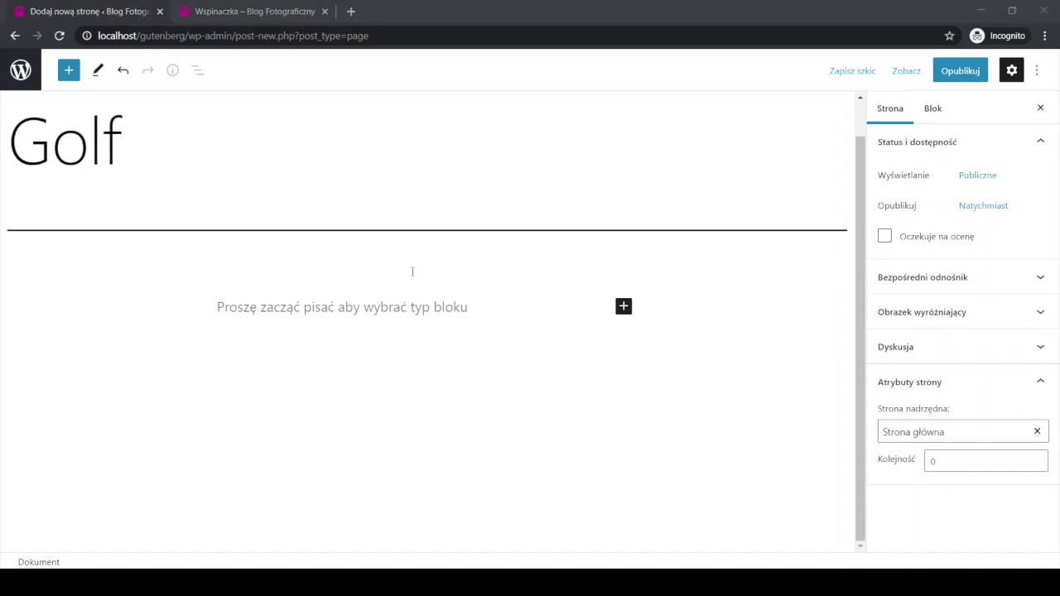
Step: Add the text "Lorem ipsum dolor sit amet, consectetur adipiscing elit. Aenean vulputate quis augue eget iaculis." and transform it into a Nagłówek block
left_click(417, 12)
left_click(415, 310)
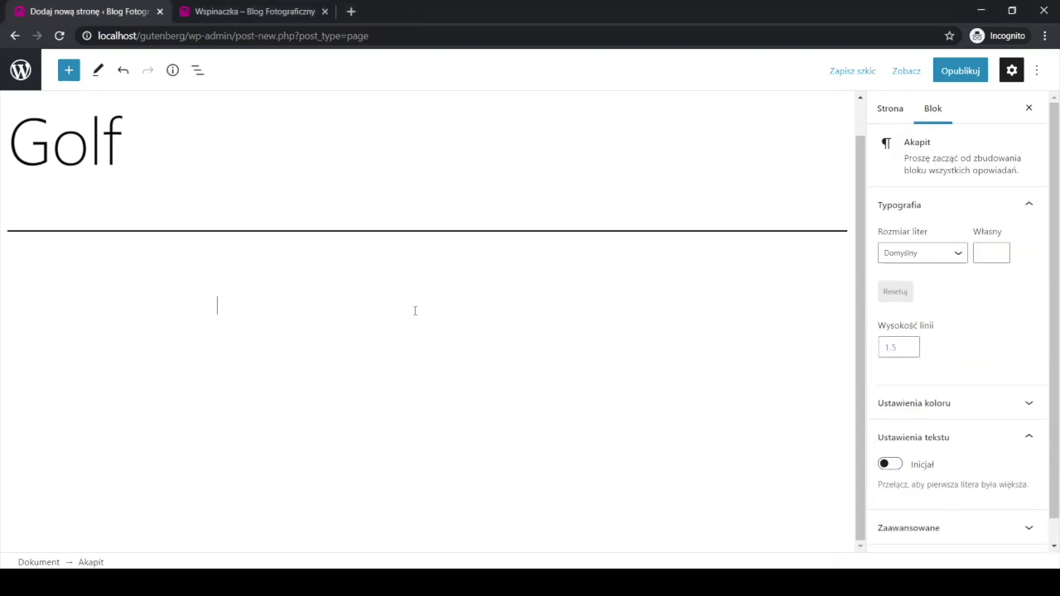
type("Lorem ipsum dolor sit amet, consectetur adipiscing elit. Aenean vulputate quis augue eget iaculis.")
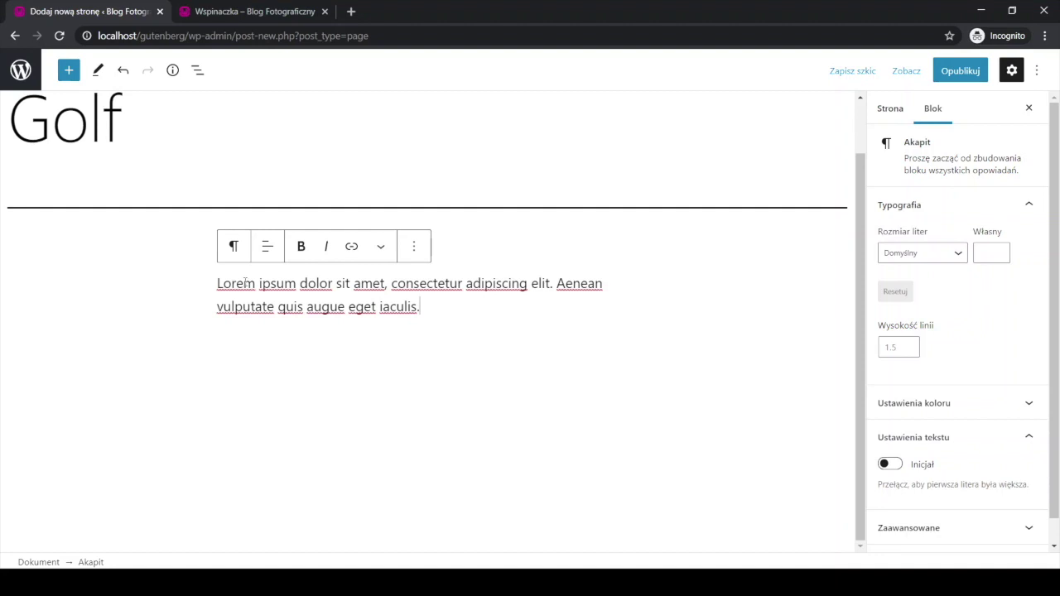
left_click(233, 247)
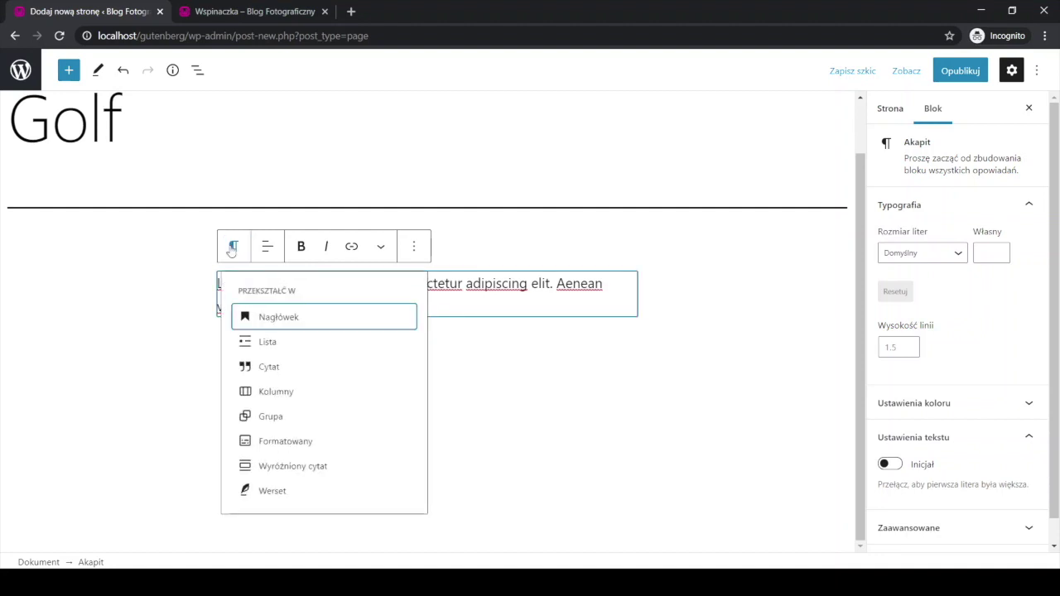
left_click(274, 320)
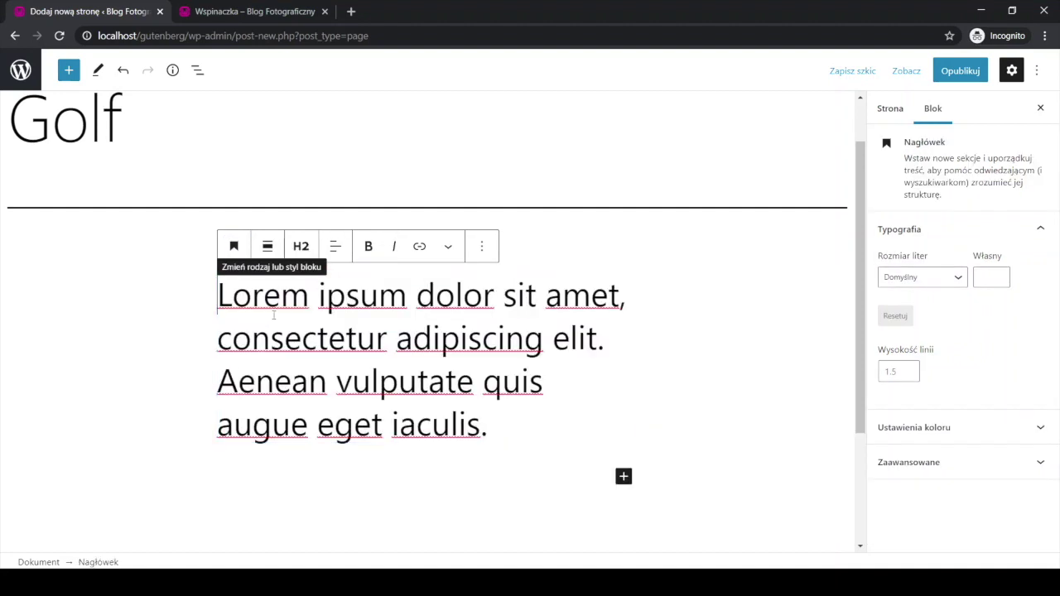
Step: Set the heading block to Zwiększona szerokość and hide the settings sidebar
left_click(266, 248)
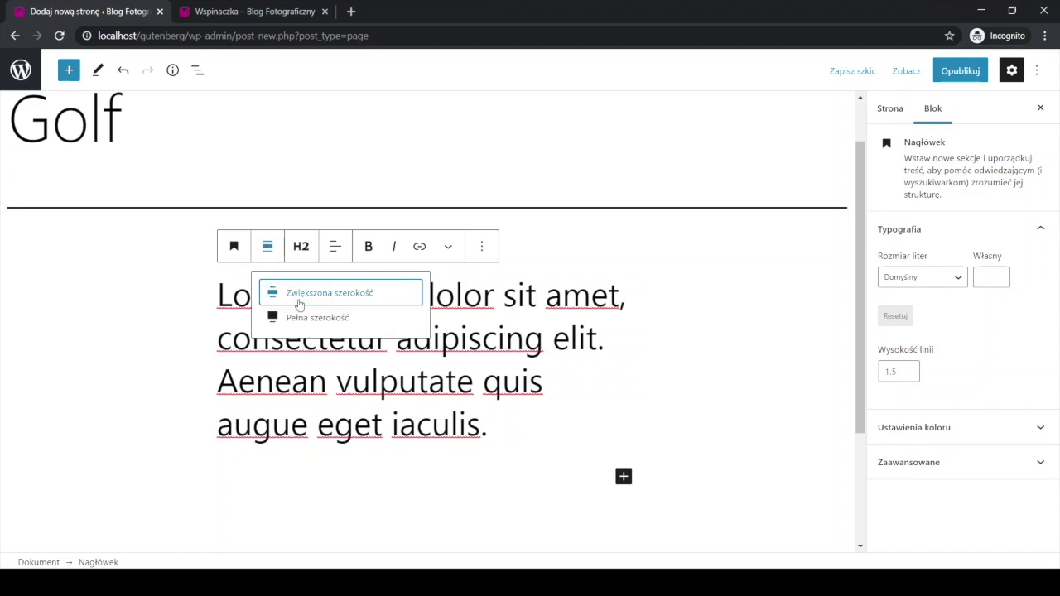
left_click(298, 302)
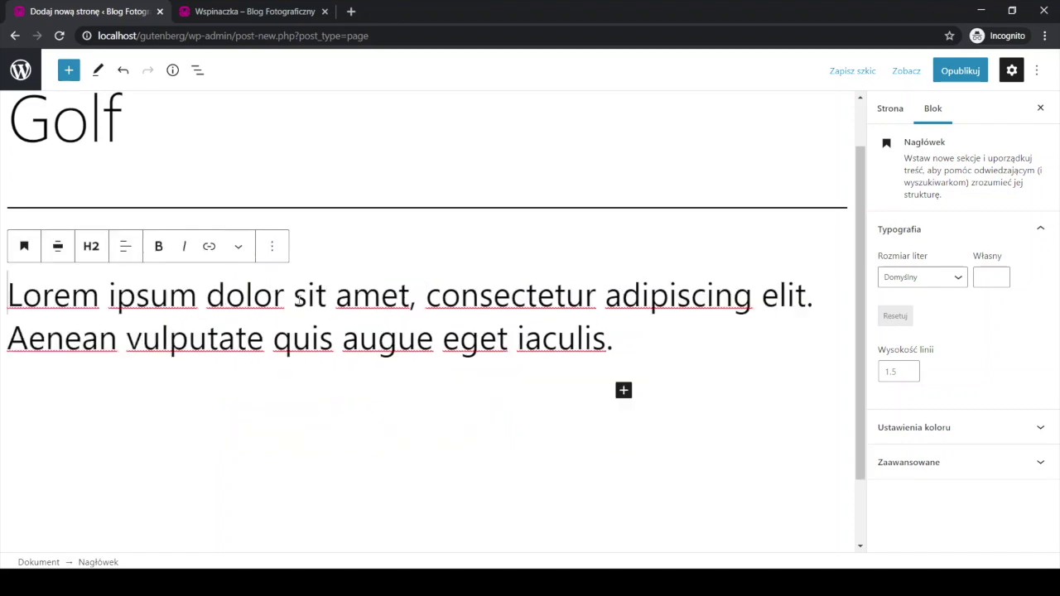
left_click(1011, 71)
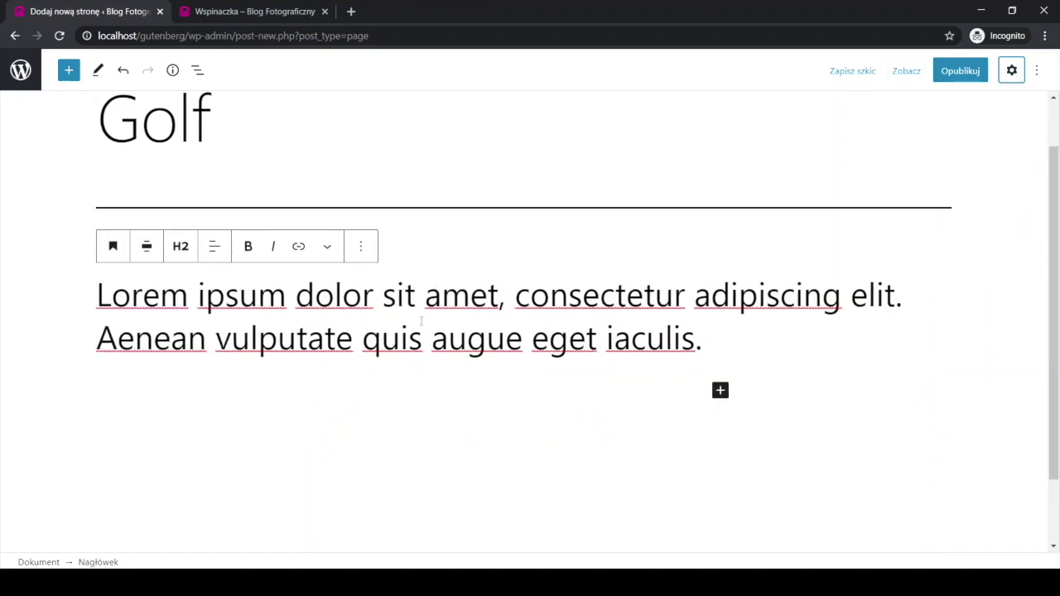
Step: Insert a Kolumny block with two equal columns below the heading
scroll(468, 310, "down", 1)
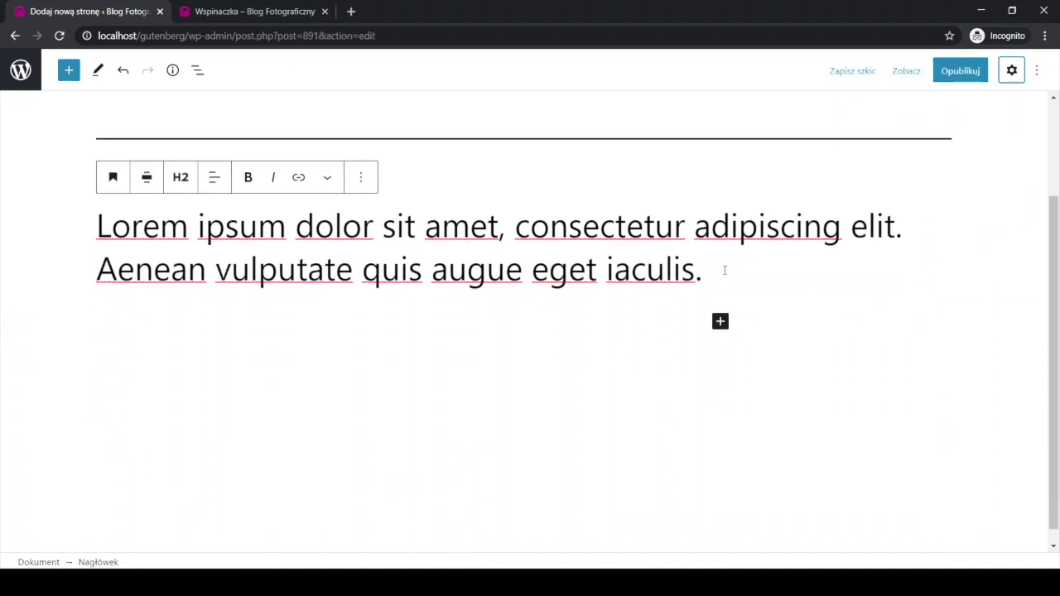
left_click(718, 327)
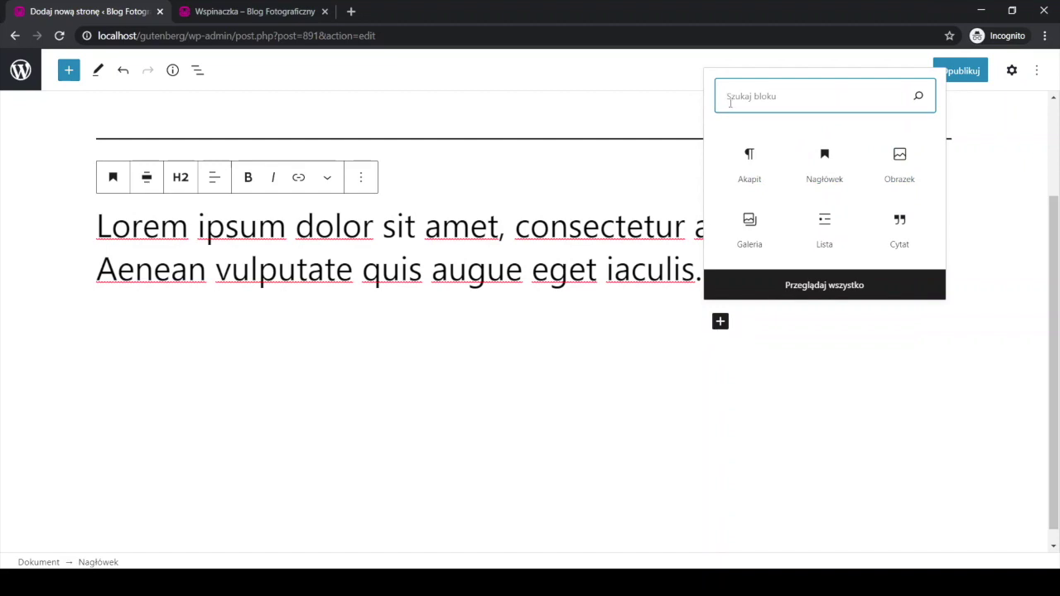
type("kol")
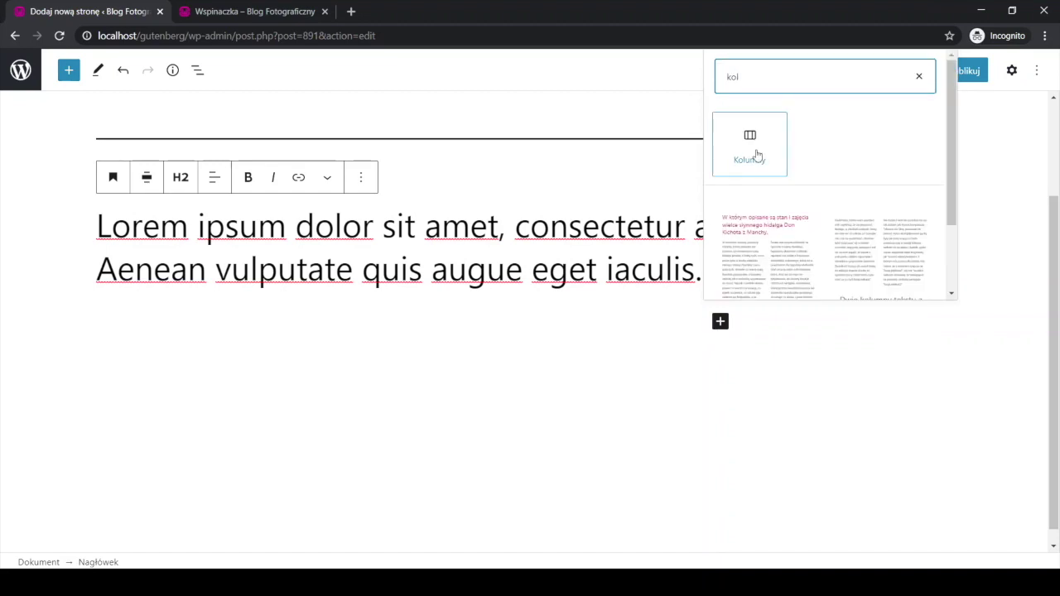
left_click(751, 149)
left_click(402, 414)
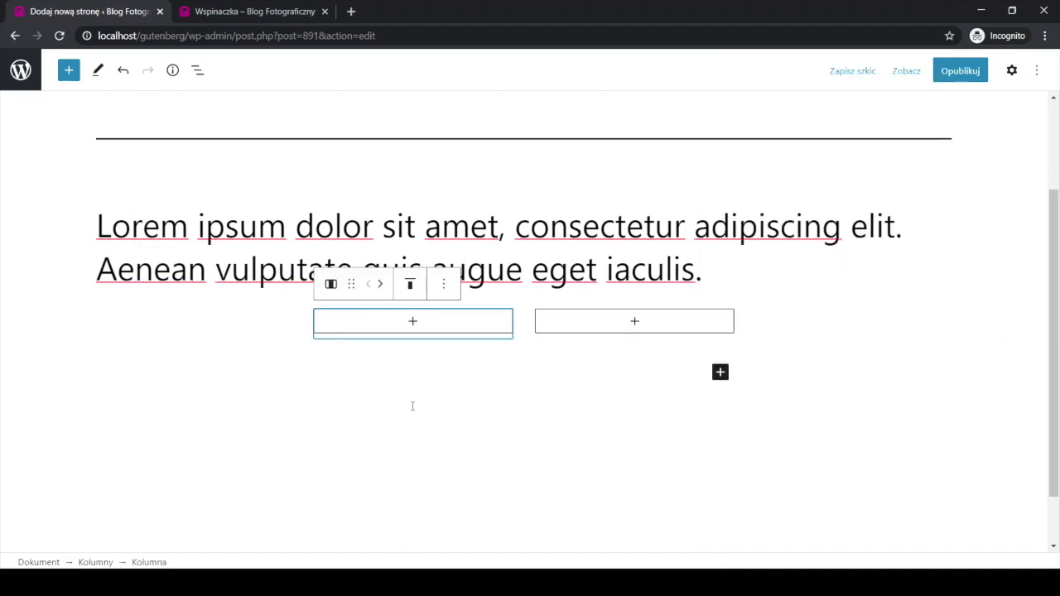
Step: Set the whole Kolumny block to Zwiększona szerokość
left_click(95, 562)
left_click(404, 285)
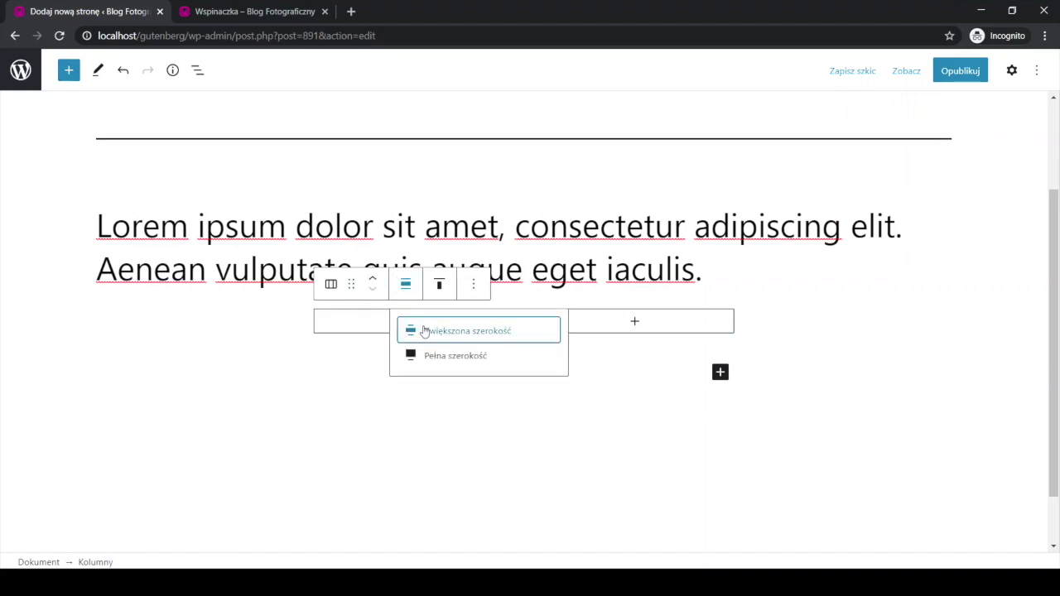
left_click(425, 332)
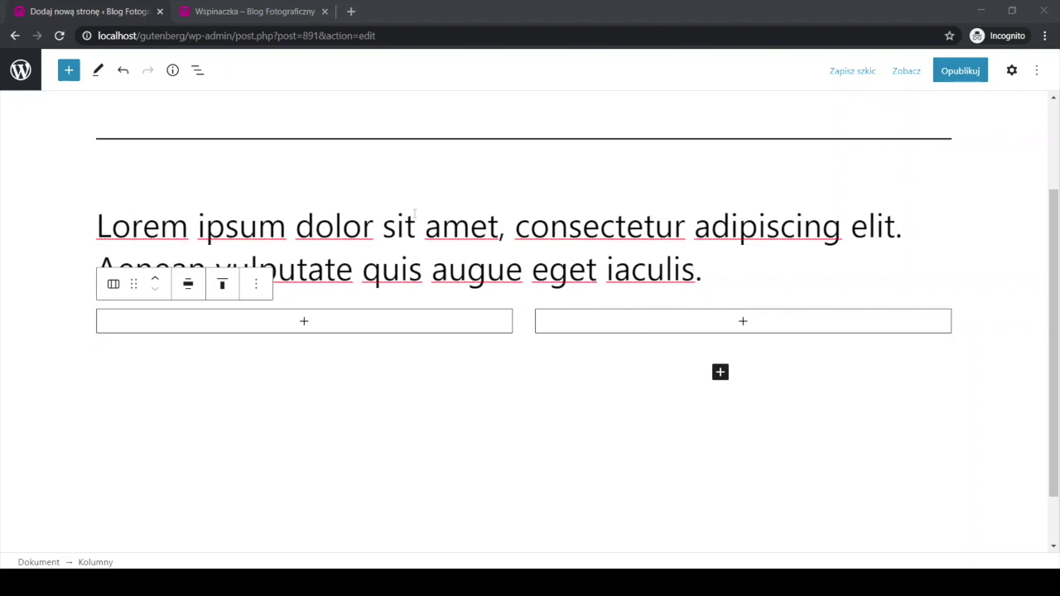
Step: Add a paragraph block in the first column and paste the long lorem ipsum text into it
left_click(267, 321)
left_click(230, 173)
key("ctrl+v")
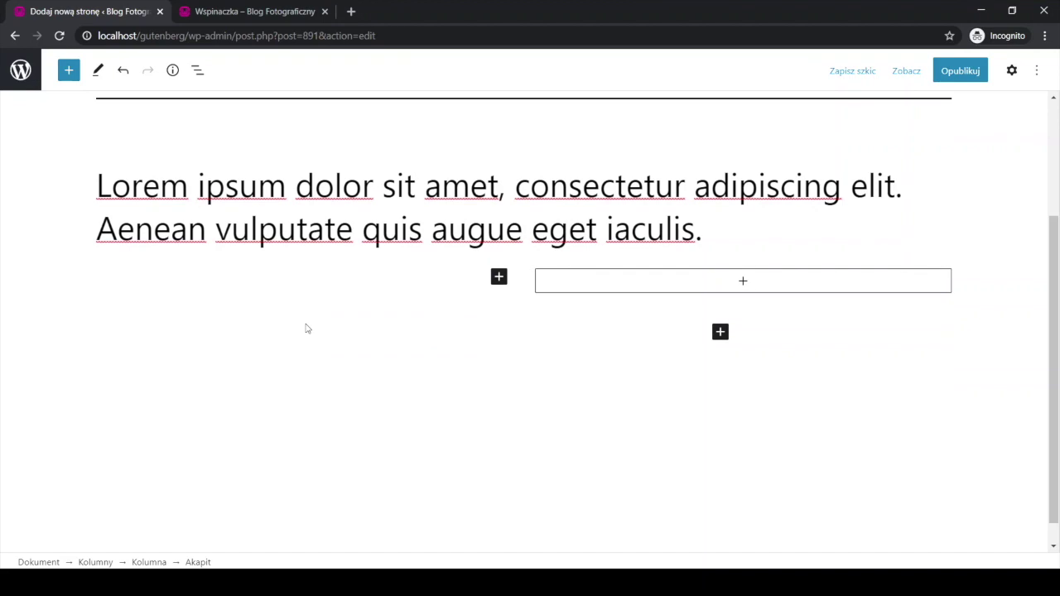
Step: Add a paragraph block with the same long lorem ipsum text in the second column
scroll(303, 329, "up", 3)
left_click(742, 255)
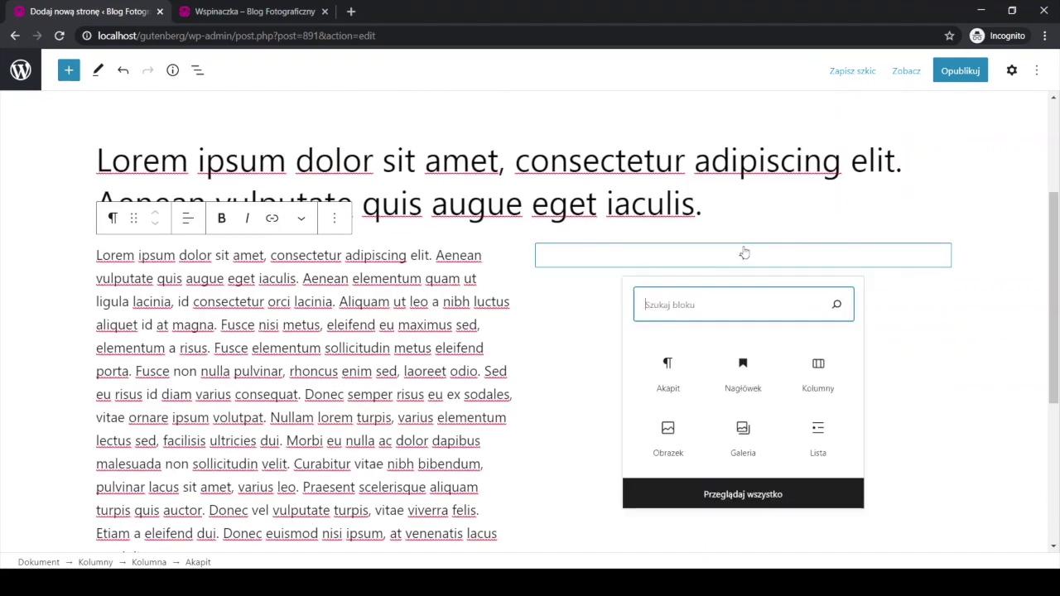
left_click(686, 383)
type("Lorem ipsum dolor sit amet, consectetur adipiscing elit. Aenean vulputate quis augue eget iaculis. Aenean elementum quam ut ligula lacinia, id consectetur orci lacinia. Aliquam ut leo a nibh luctus aliquet id at magna. Fusce nisi metus, eleifend eu maximus sed, elementum a risus. Fusce elementum sollicitudin metus eleifend porta. Fusce non nulla pulvinar, rhoncus enim sed, laoreet odio. Sed eu risus id diam varius consequat. Donec semper risus eu ex sodales, vitae ornare ipsum volutpat. Nullam lorem turpis, varius elementum lectus sed, facilisis ultricies dui. Morbi eu nulla ac dolor dapibus malesuada non sollicitudin velit. Curabitur vitae nibh bibendum, pulvinar lacus sit amet, varius leo. Praesent scelerisque aliquam turpis quis auctor. Donec vel vulputate turpis, vitae viverra felis. Etiam a eleifend dui. Donec euismod nisi ipsum, at venenatis lacus suscipit a.")
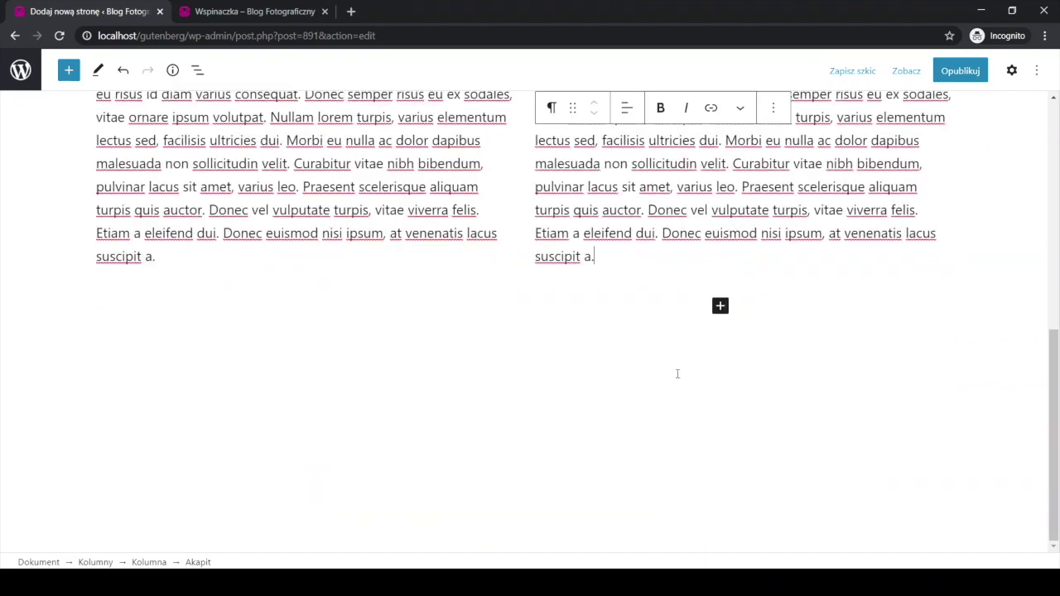
Step: Shorten the first column's paragraph by deleting everything after the sentence ending in "varius consequat."
scroll(677, 372, "up", 2)
scroll(667, 364, "up", 4)
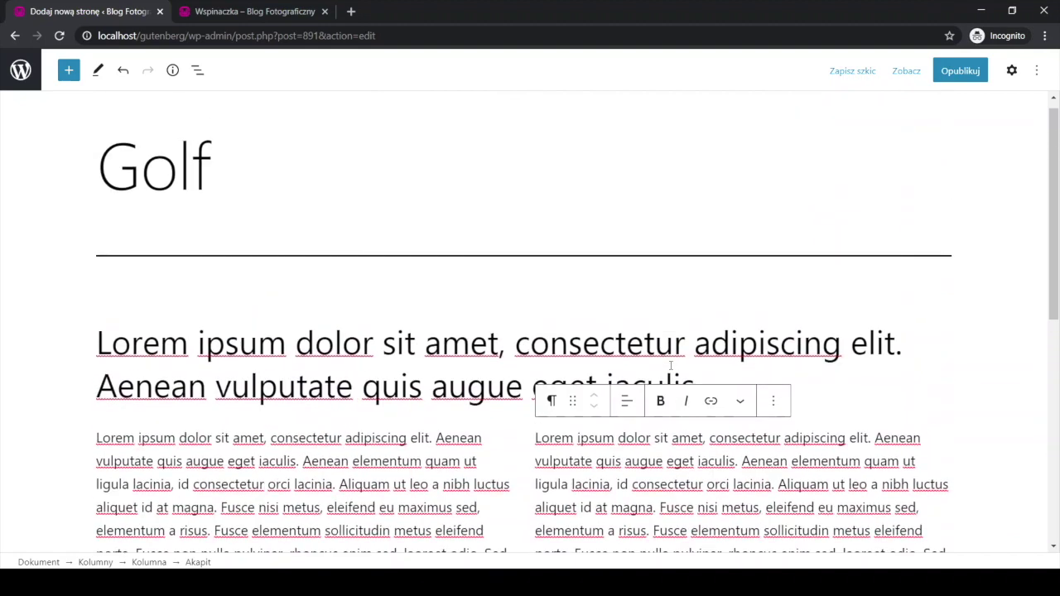
scroll(674, 369, "down", 2)
scroll(676, 372, "down", 5)
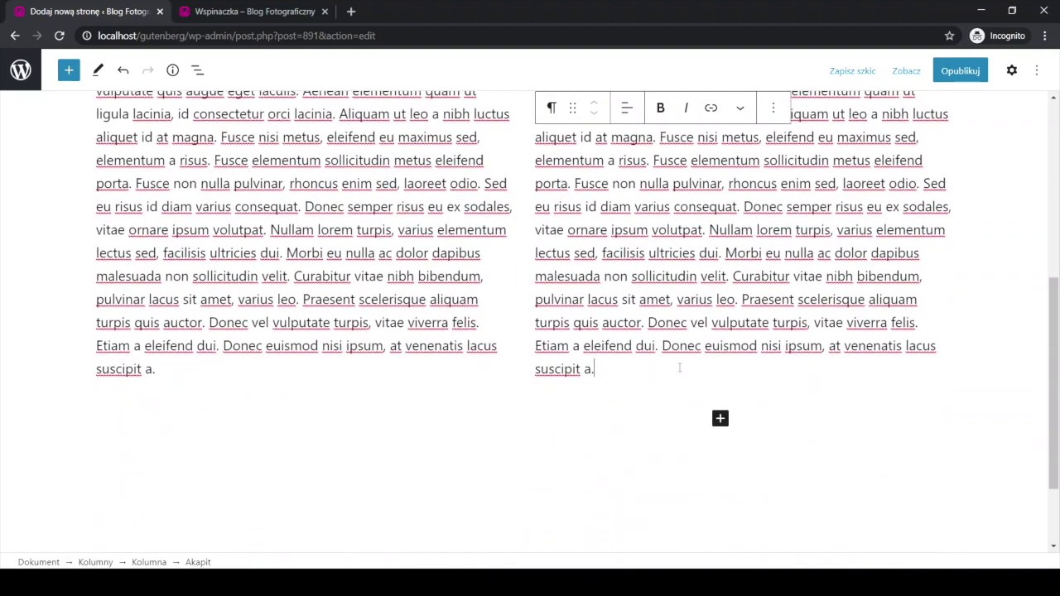
scroll(679, 368, "up", 2)
left_click_drag(156, 464, 304, 300)
key("BackSpace")
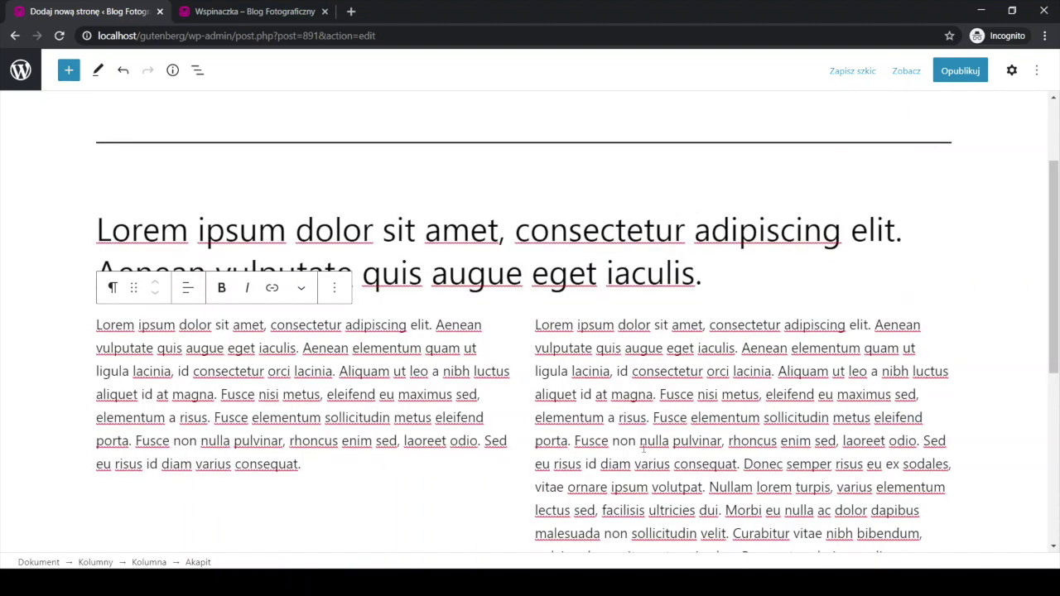
Step: Shorten the second column's paragraph by deleting everything after the sentence ending in "eleifend porta."
scroll(641, 389, "down", 3)
left_click_drag(628, 425, 574, 234)
key("BackSpace")
Step: Insert a Galeria block below the text columns and set its alignment to Zwiększona szerokość
scroll(381, 371, "down", 2)
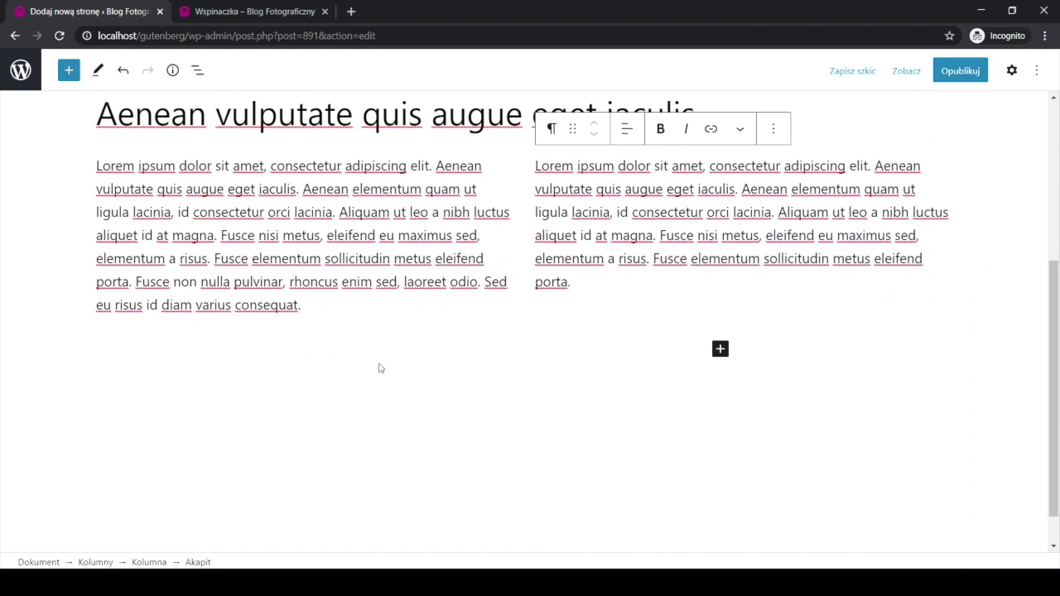
left_click(721, 351)
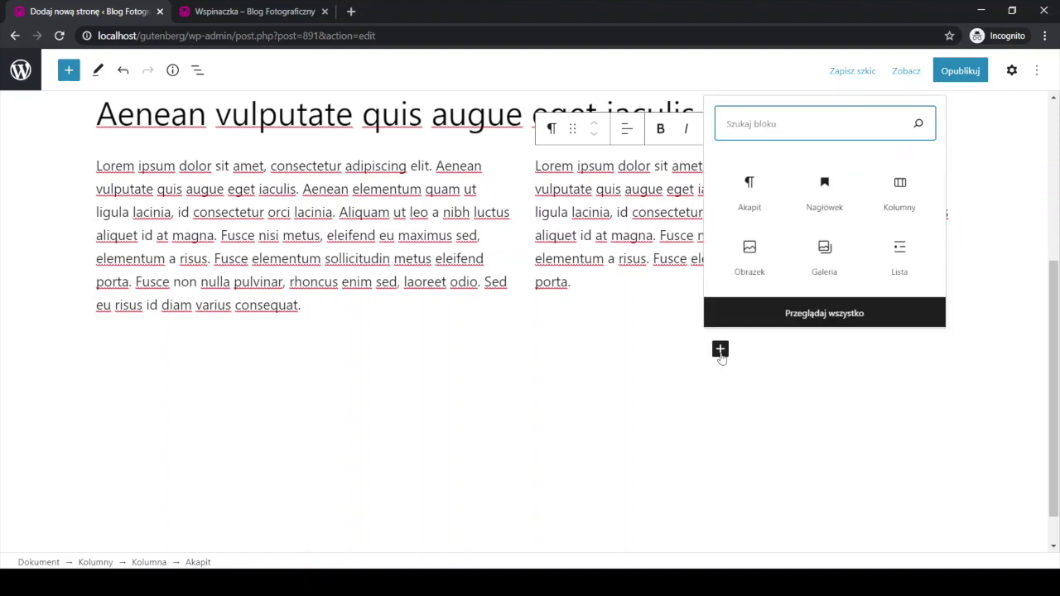
left_click(825, 262)
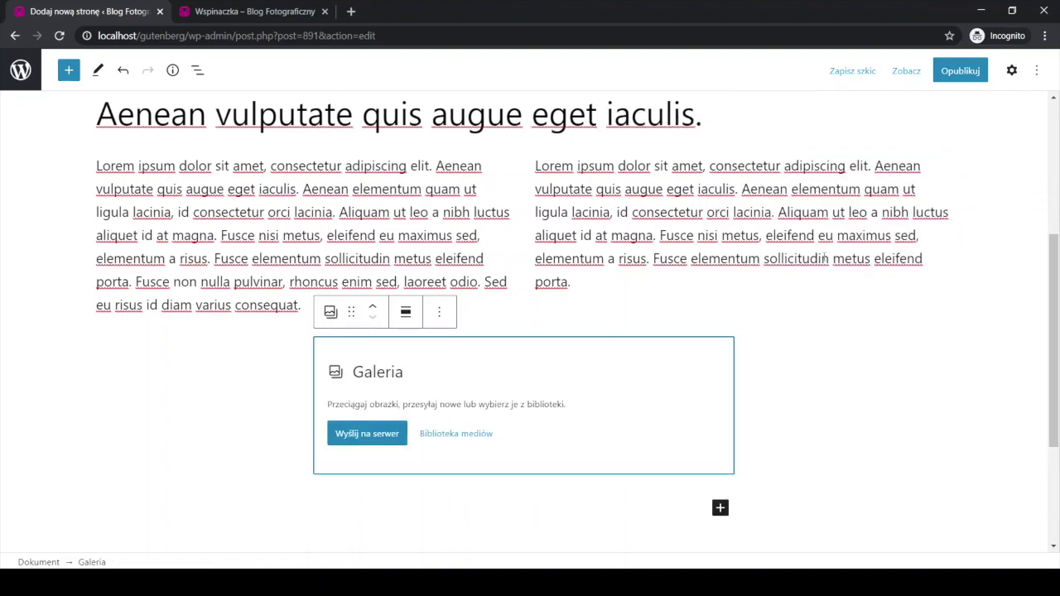
left_click(406, 316)
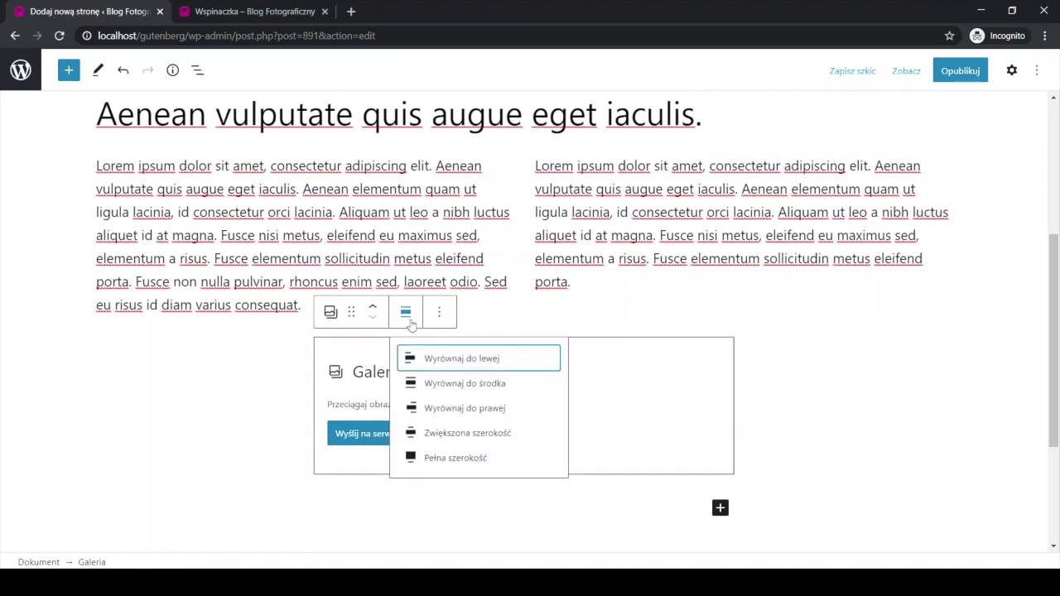
left_click(447, 442)
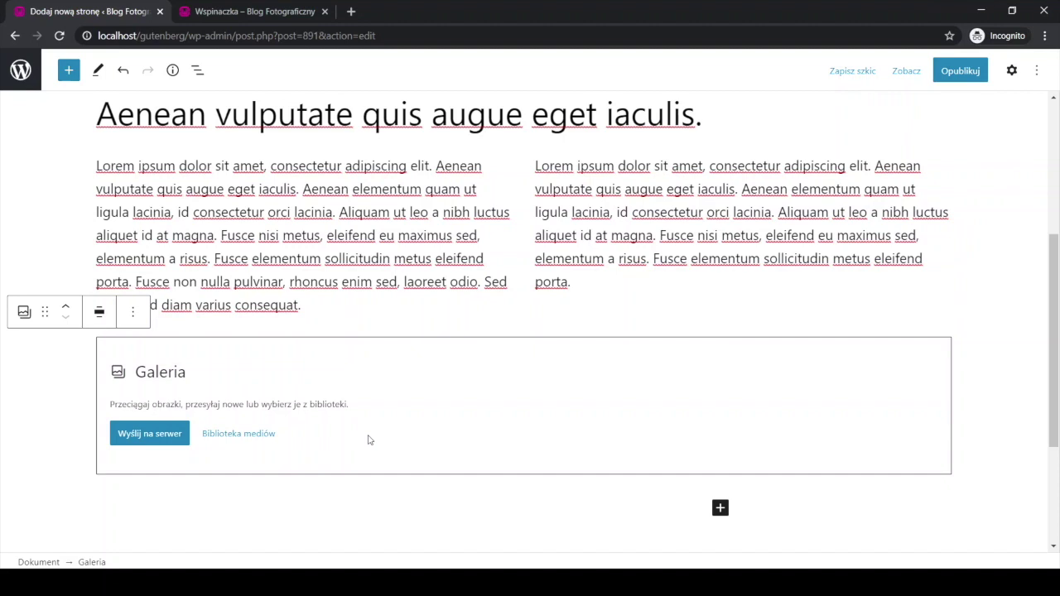
Step: Fill the gallery with the seven golf photos from the media library, keeping their order, and insert it
left_click(262, 437)
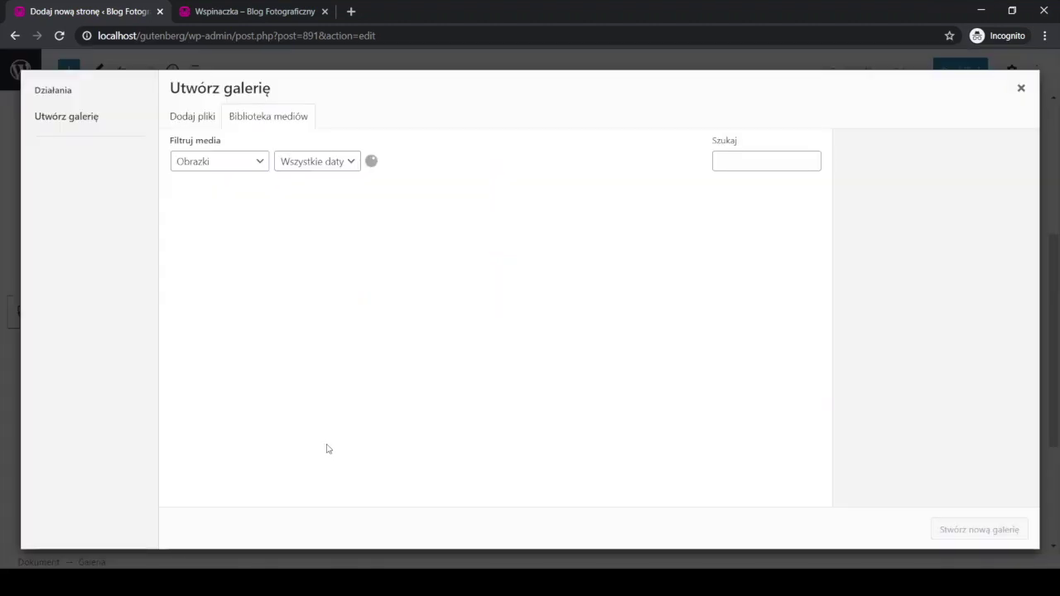
scroll(343, 439, "down", 3)
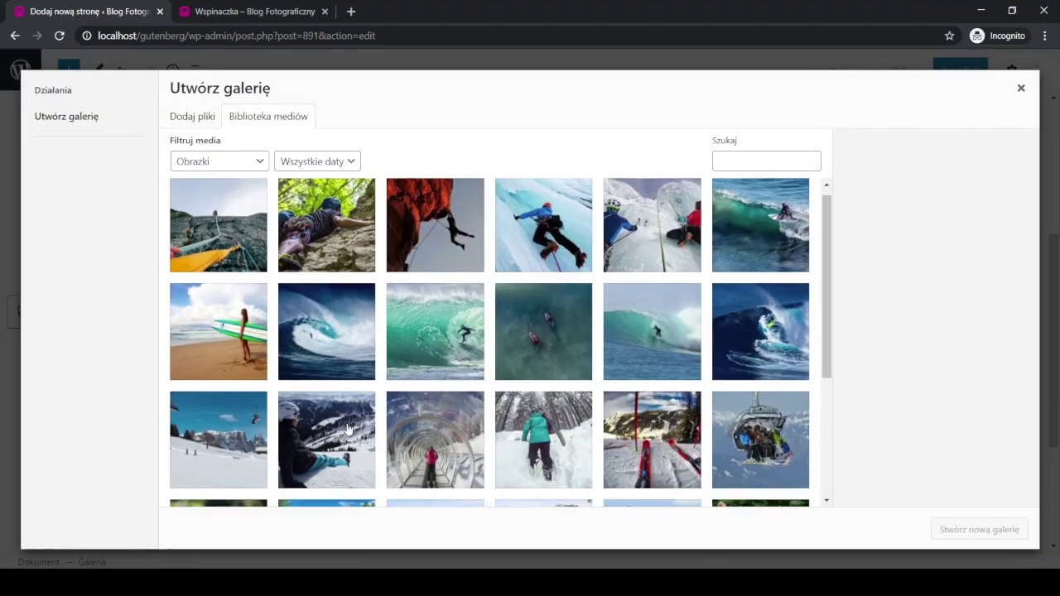
left_click(238, 360)
left_click(331, 358)
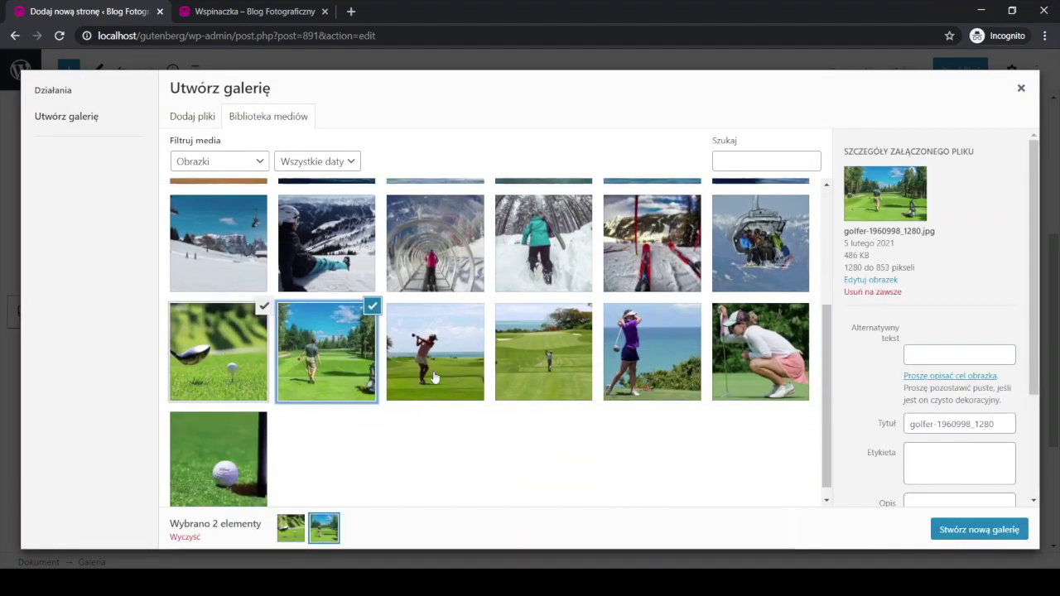
left_click(439, 358)
left_click(546, 358)
left_click(654, 358)
left_click(746, 361)
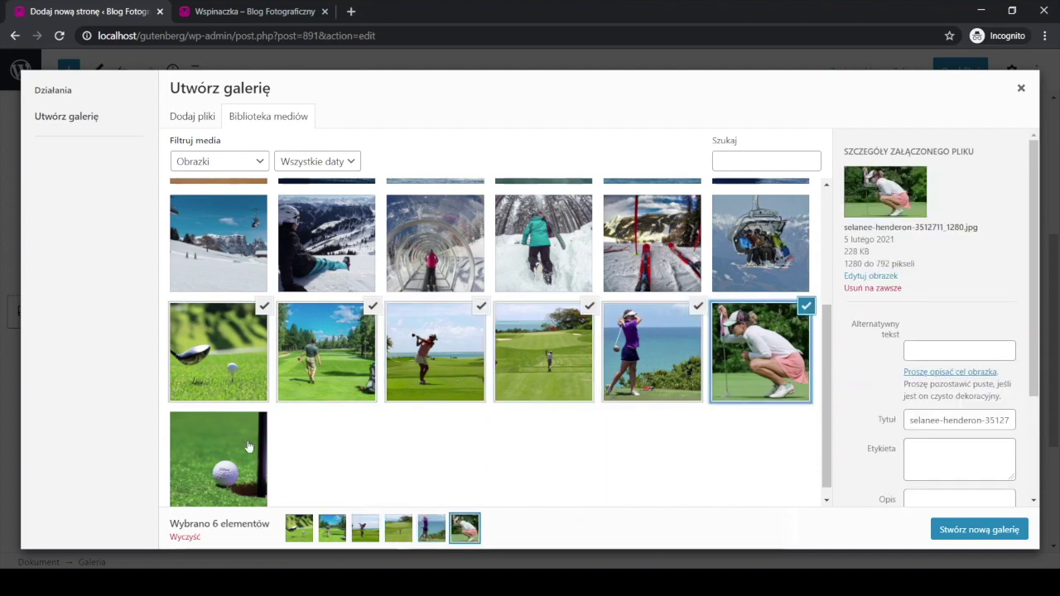
left_click(220, 459)
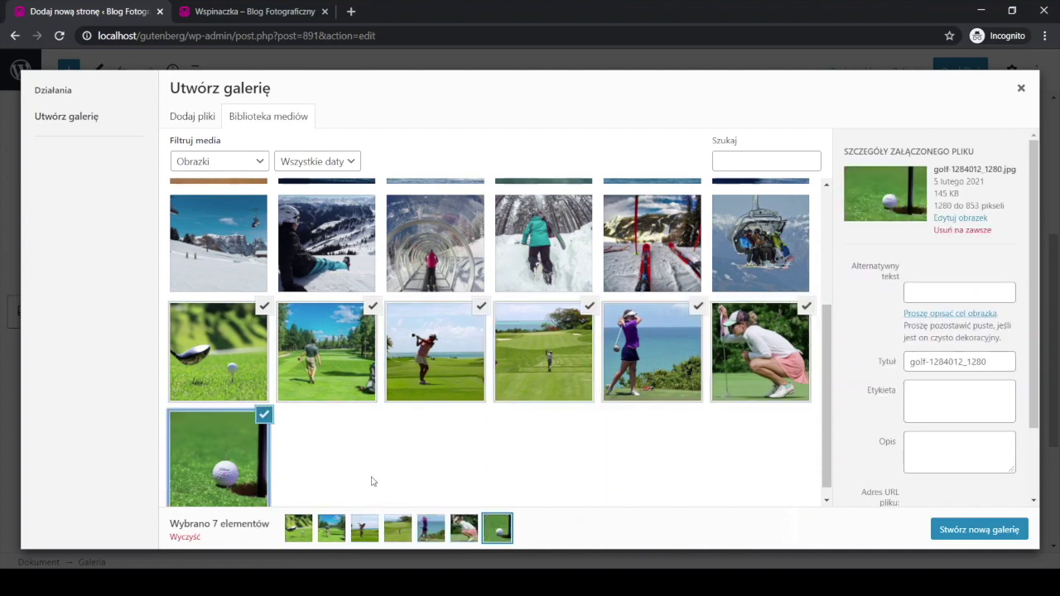
left_click(998, 538)
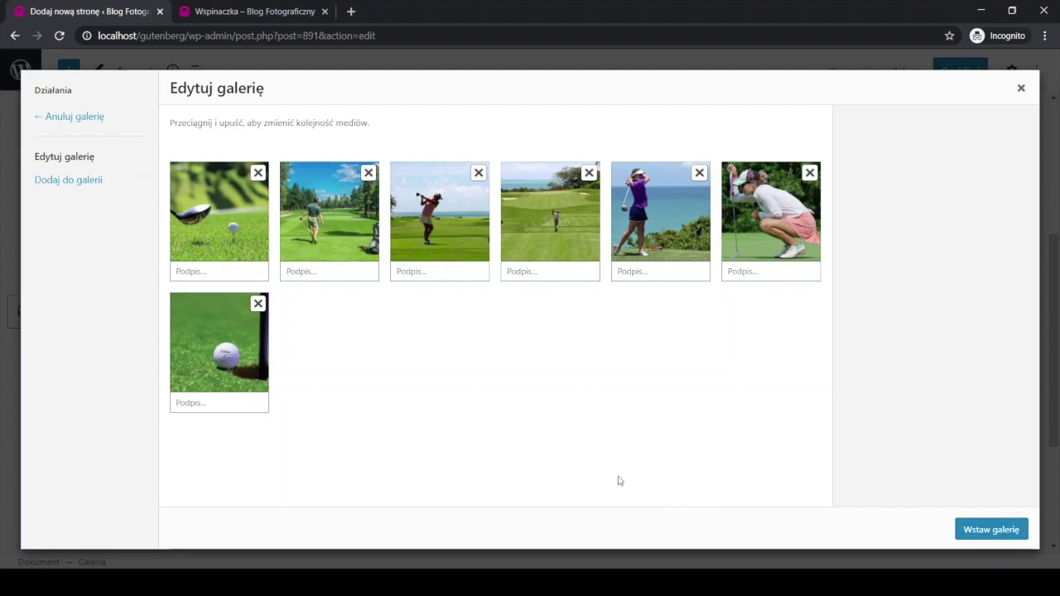
left_click(968, 537)
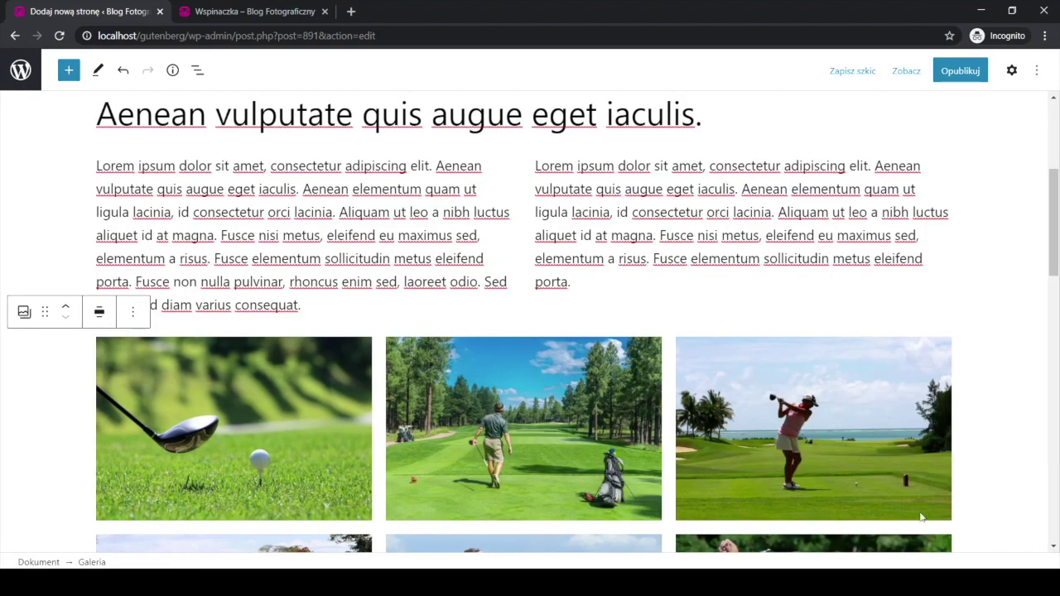
Step: Look over the inserted gallery and show its block settings
scroll(745, 441, "down", 8)
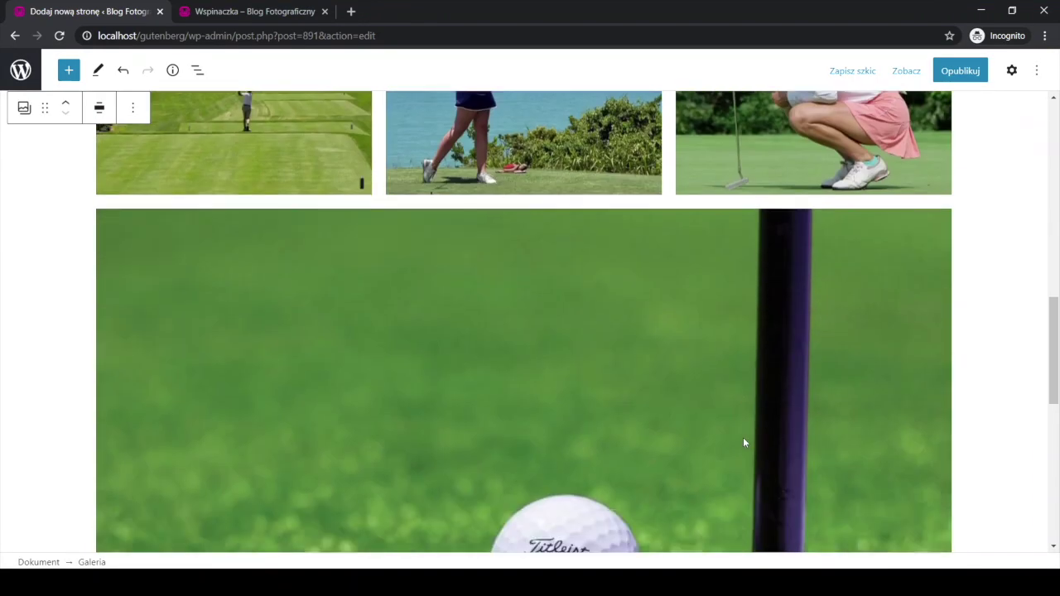
scroll(743, 437, "down", 4)
scroll(742, 438, "up", 7)
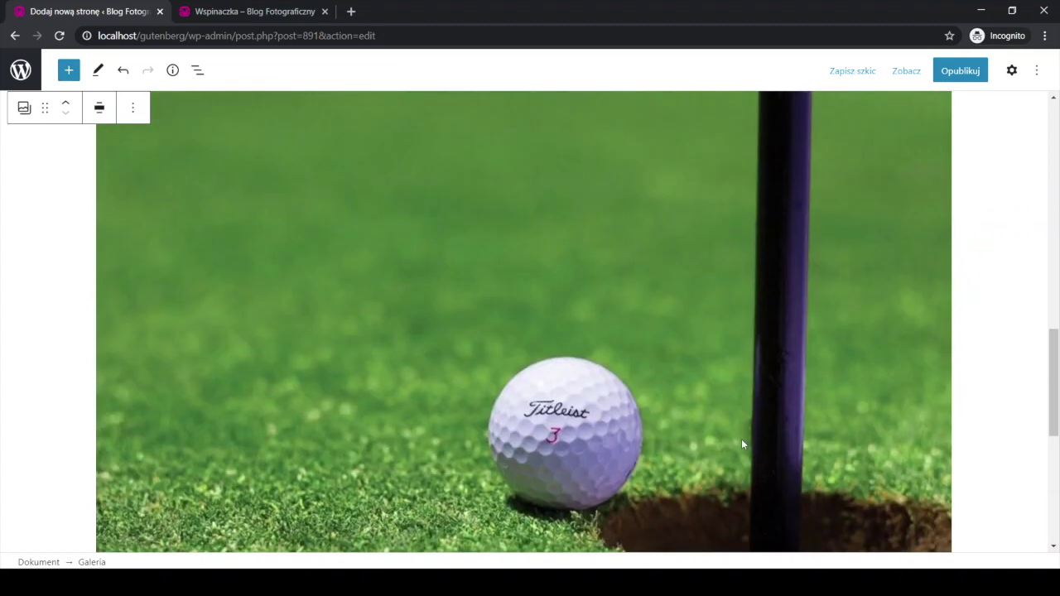
scroll(742, 445, "up", 5)
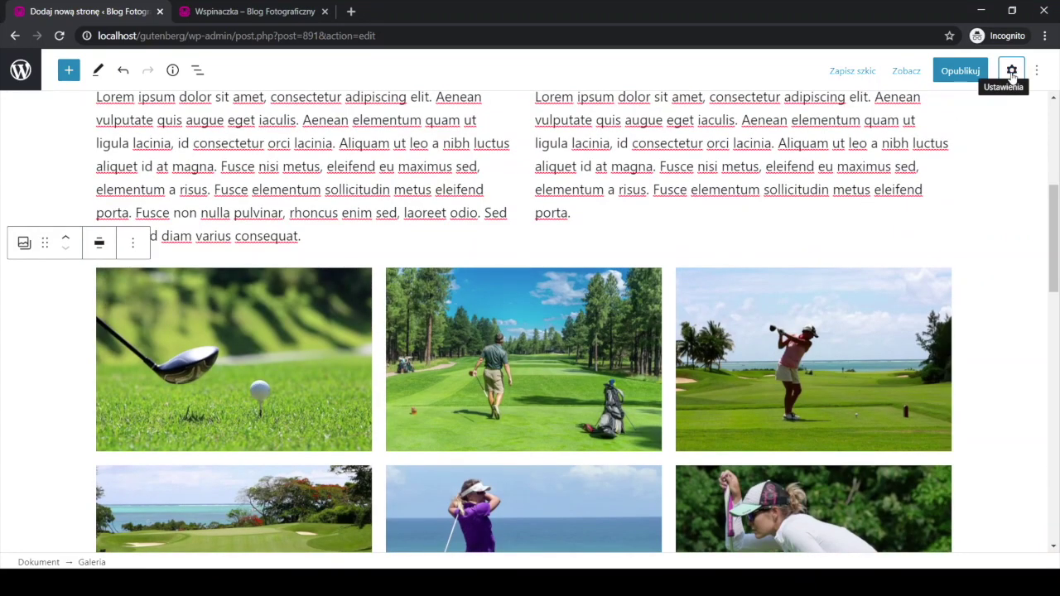
left_click(1011, 71)
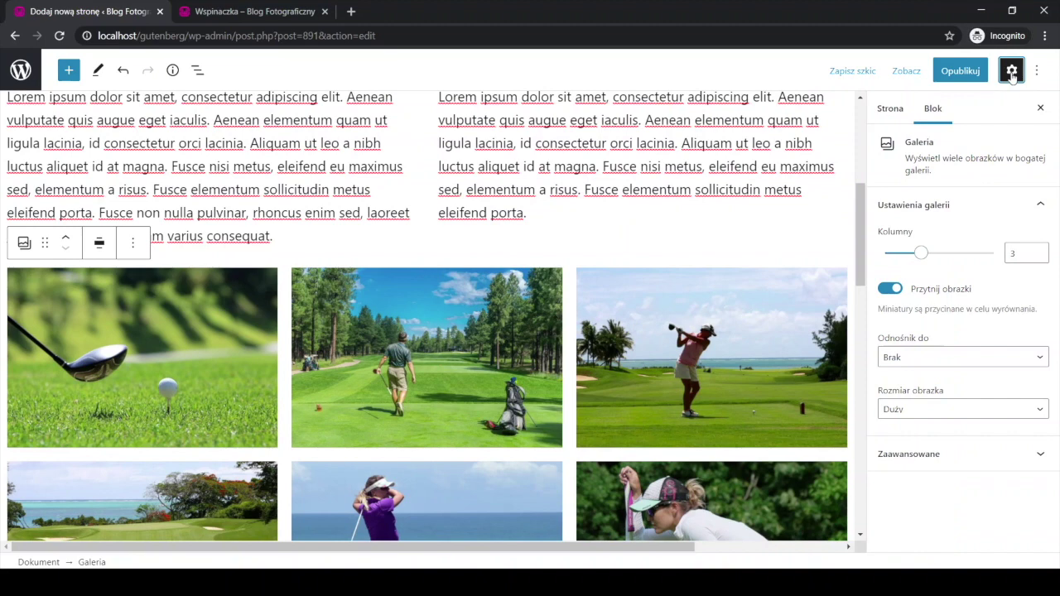
Step: Try the gallery with 2 and with 4 columns, and set the column count back to 3
left_click(921, 254)
left_click_drag(922, 257, 908, 259)
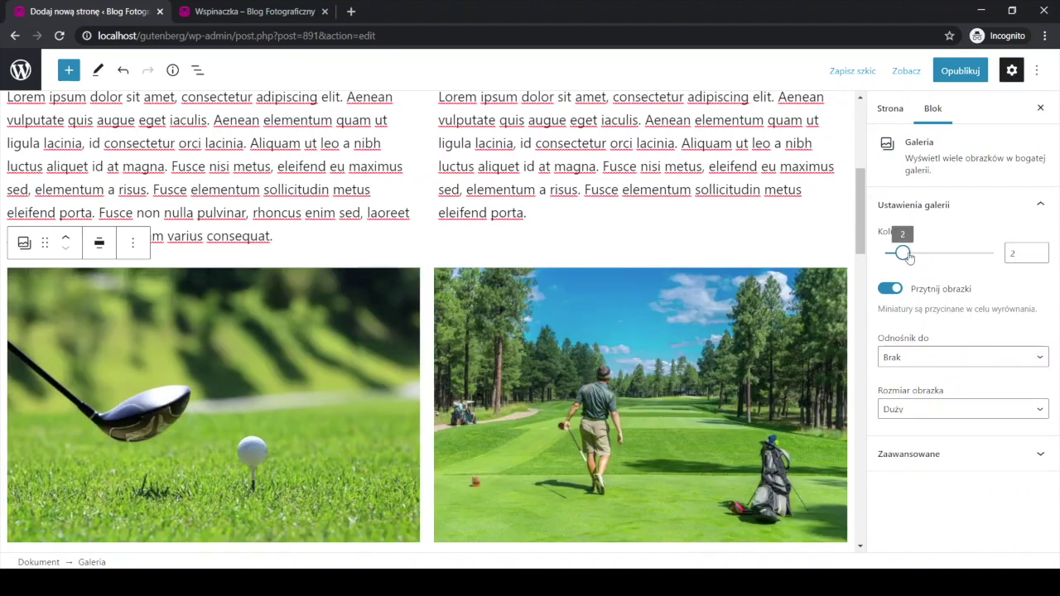
scroll(758, 301, "down", 8)
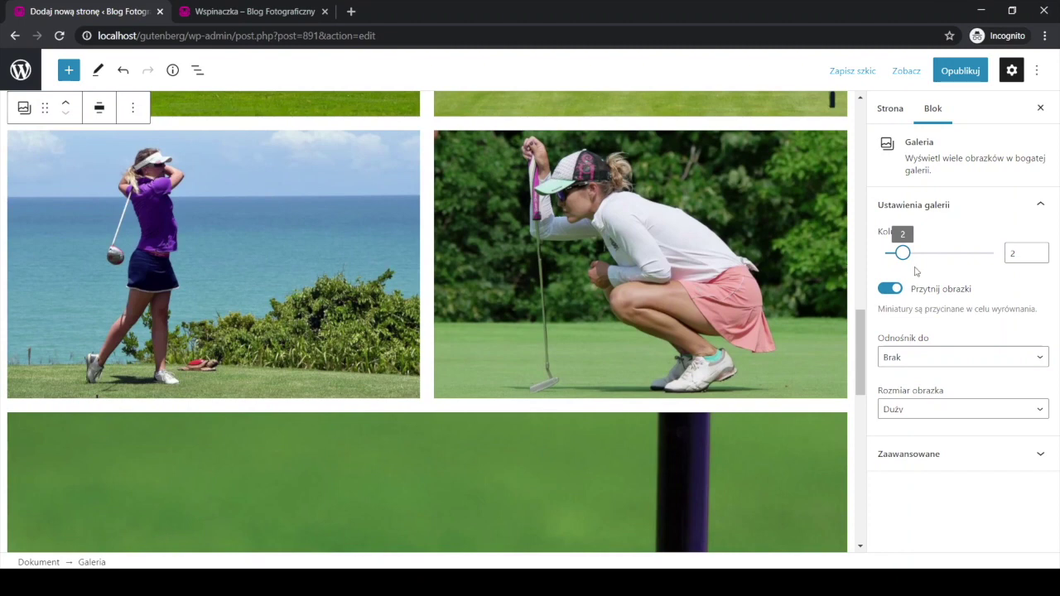
left_click_drag(902, 257, 939, 253)
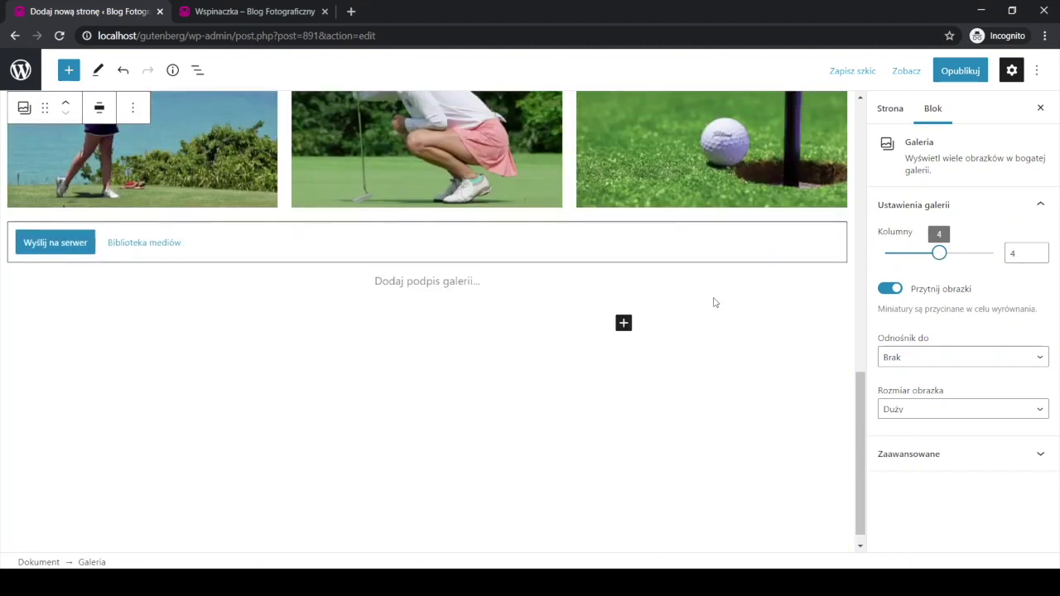
scroll(715, 302, "up", 5)
scroll(717, 303, "down", 1)
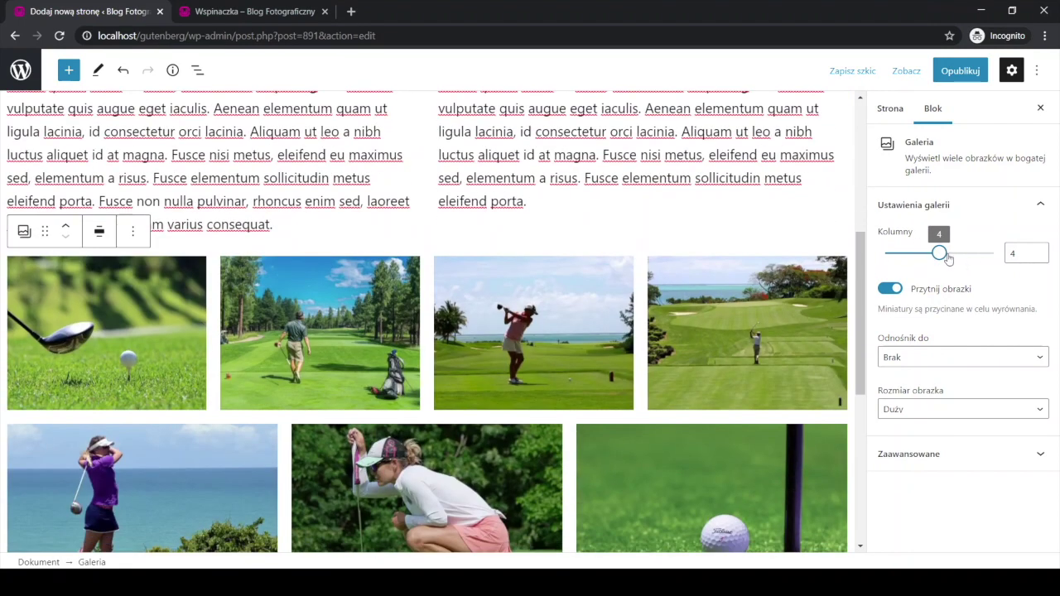
left_click_drag(938, 257, 928, 259)
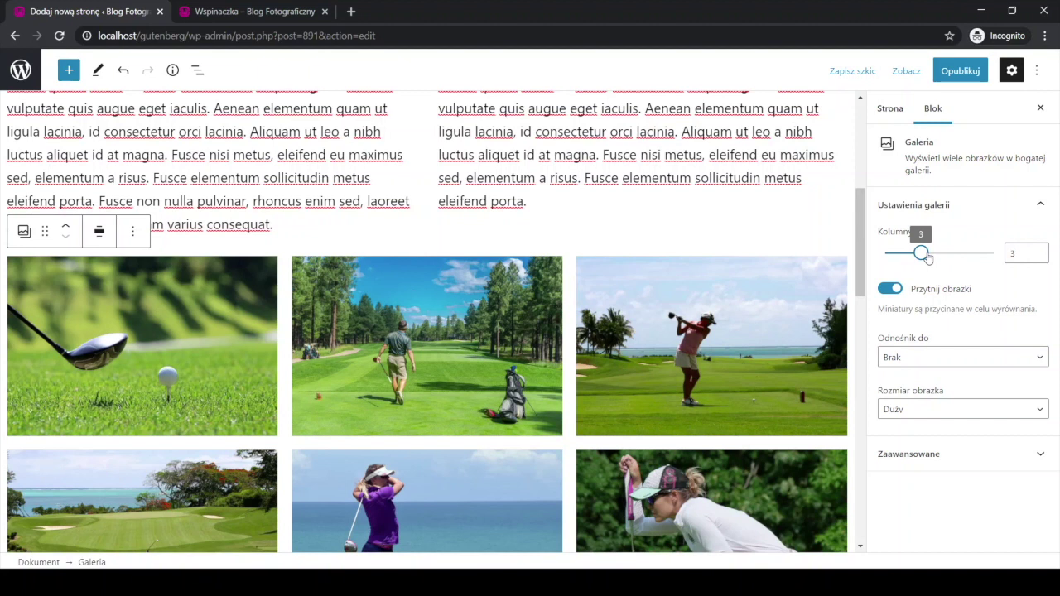
scroll(732, 347, "down", 9)
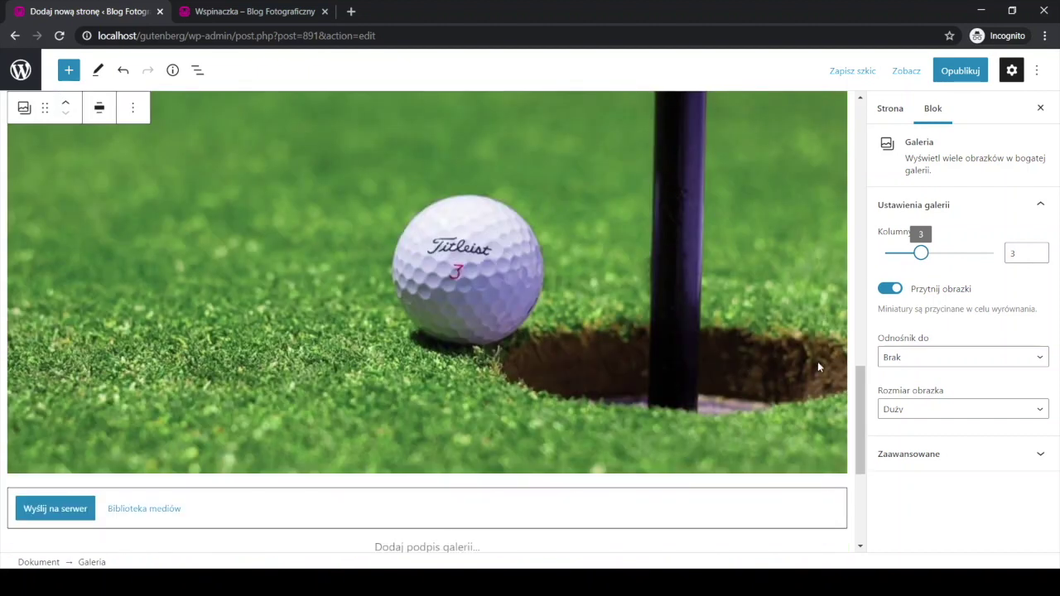
left_click_drag(858, 398, 846, 189)
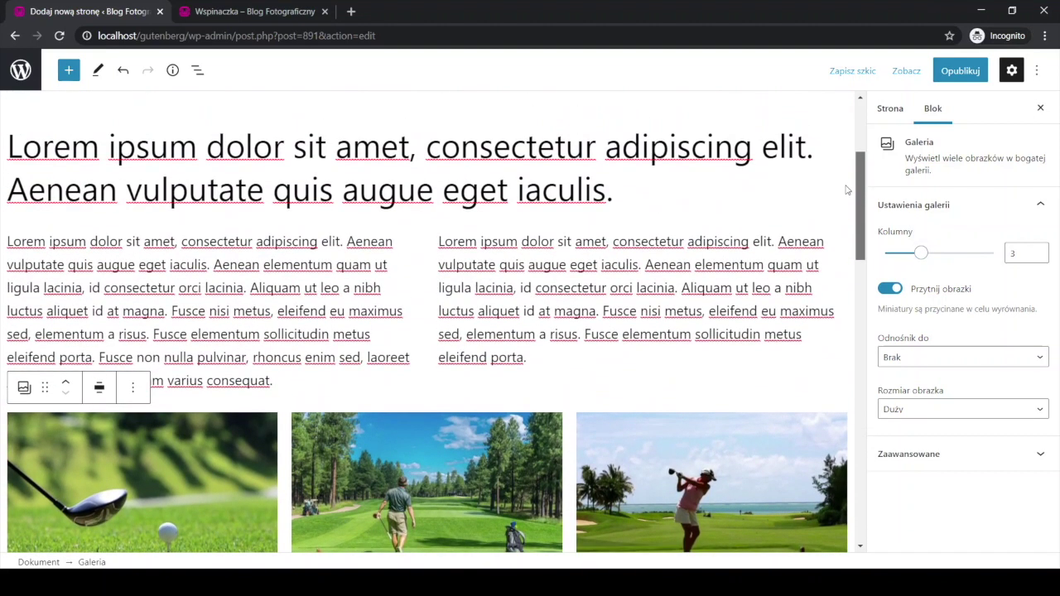
Step: Set the gallery images' link target to Plik multimedialny and hide the block settings
left_click(901, 359)
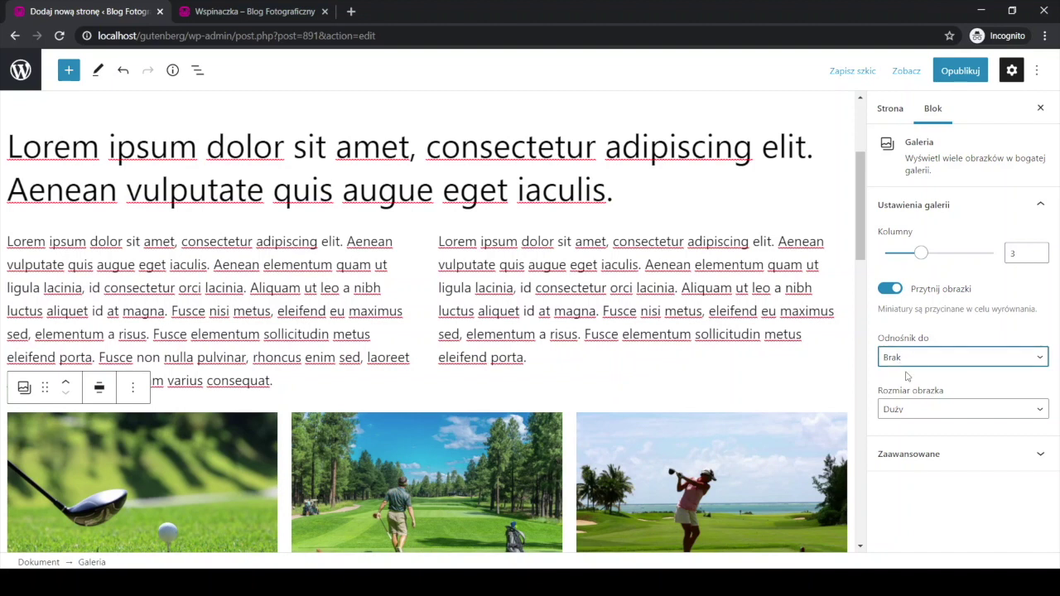
left_click(906, 389)
scroll(651, 345, "down", 3)
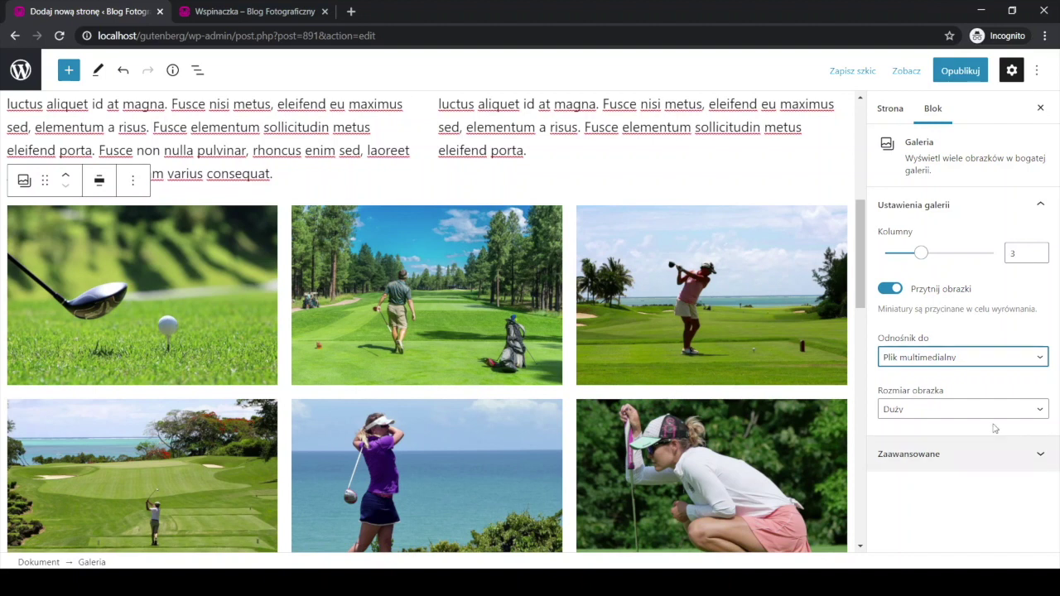
scroll(653, 406, "down", 1)
scroll(769, 291, "up", 1)
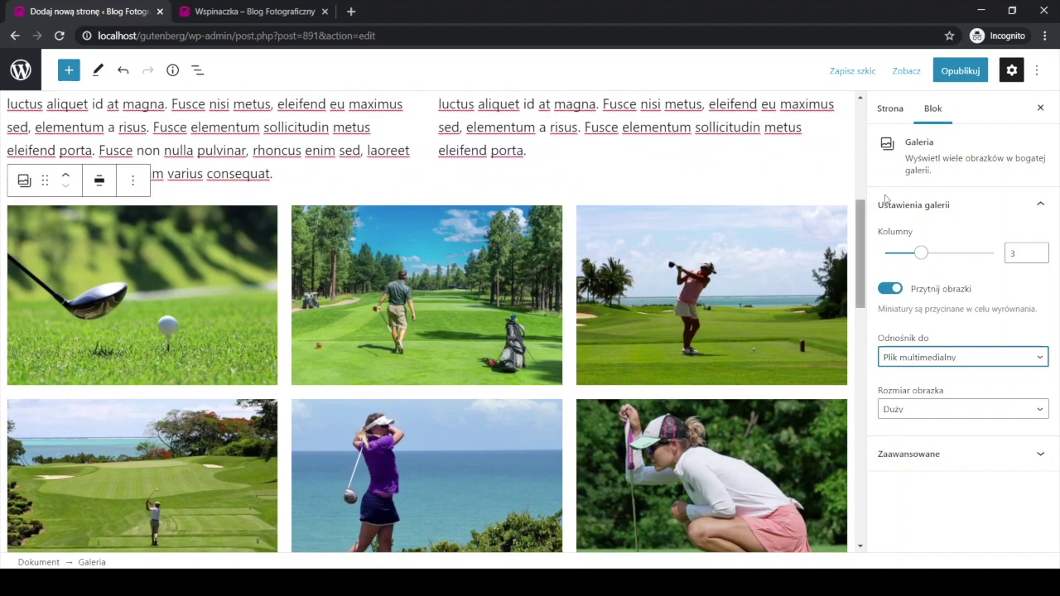
left_click(1013, 71)
left_click(1013, 71)
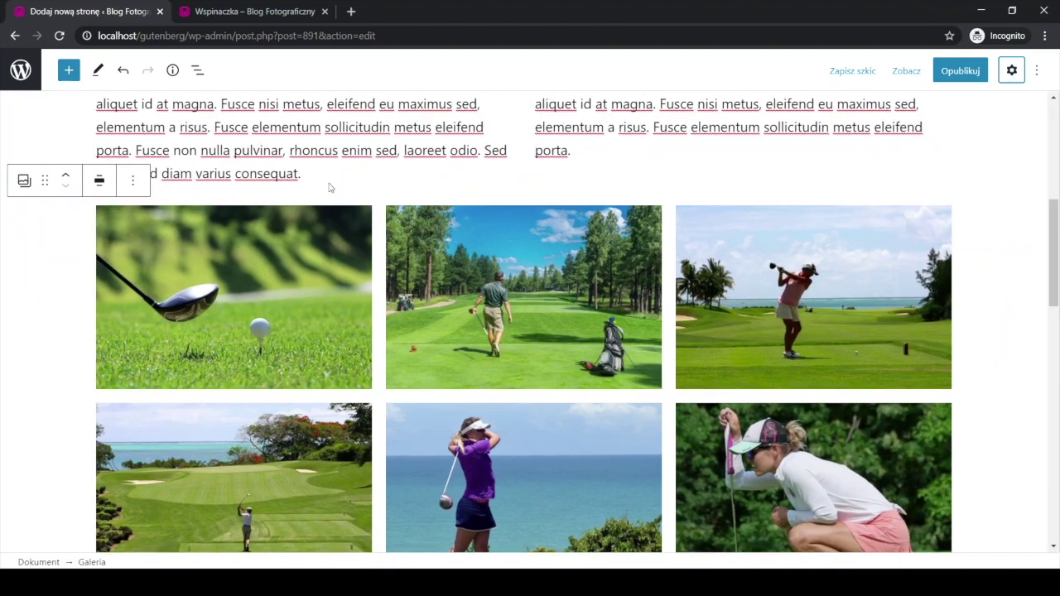
Step: Try the gallery at Pełna szerokość and return its alignment to Zwiększona szerokość
left_click(99, 180)
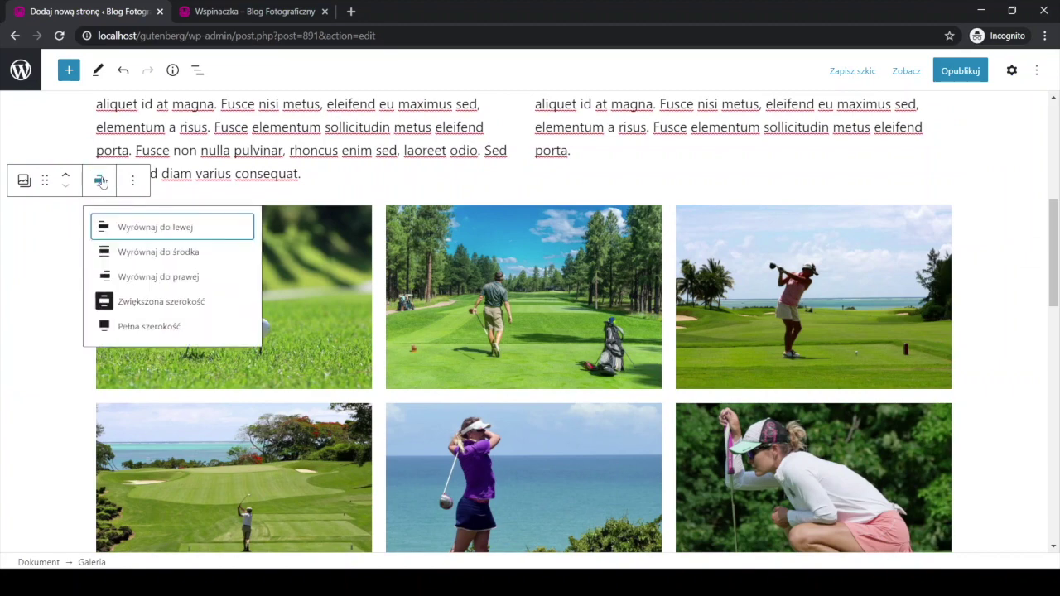
left_click(136, 328)
scroll(250, 398, "down", 4)
scroll(329, 368, "up", 8)
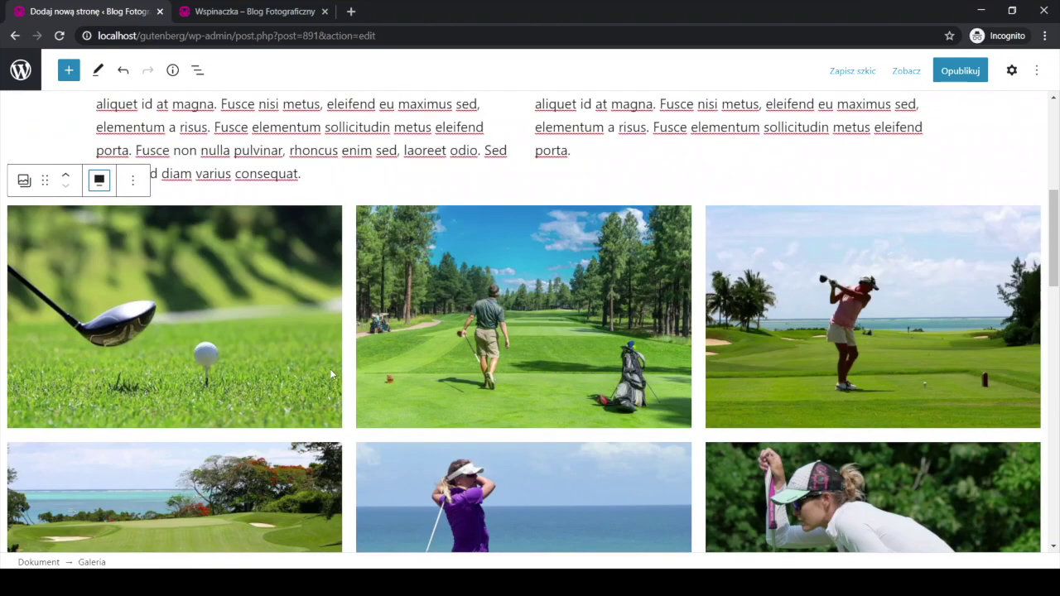
scroll(335, 377, "down", 3)
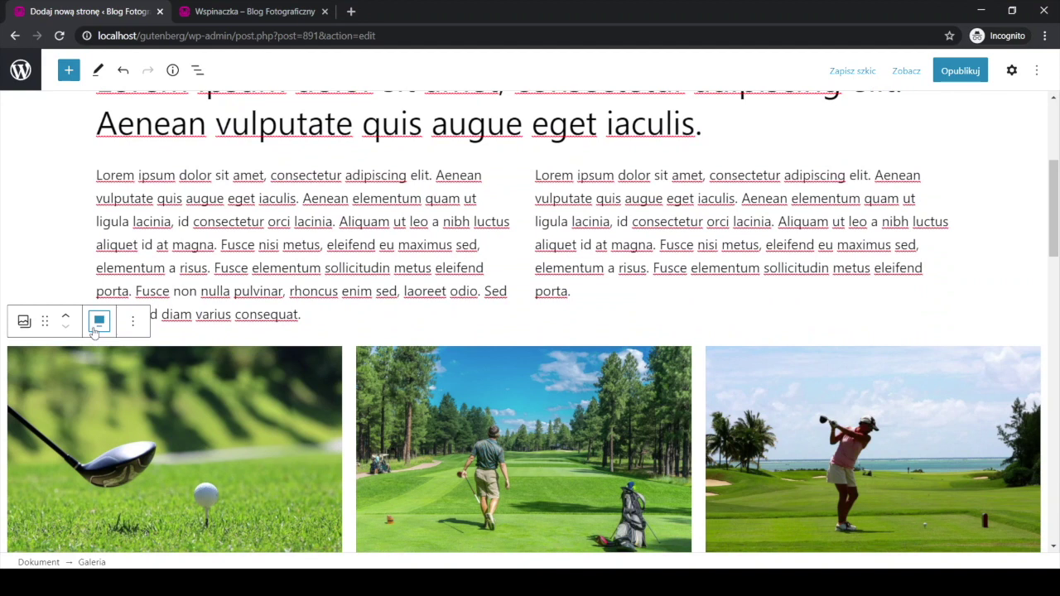
left_click(98, 321)
left_click(132, 443)
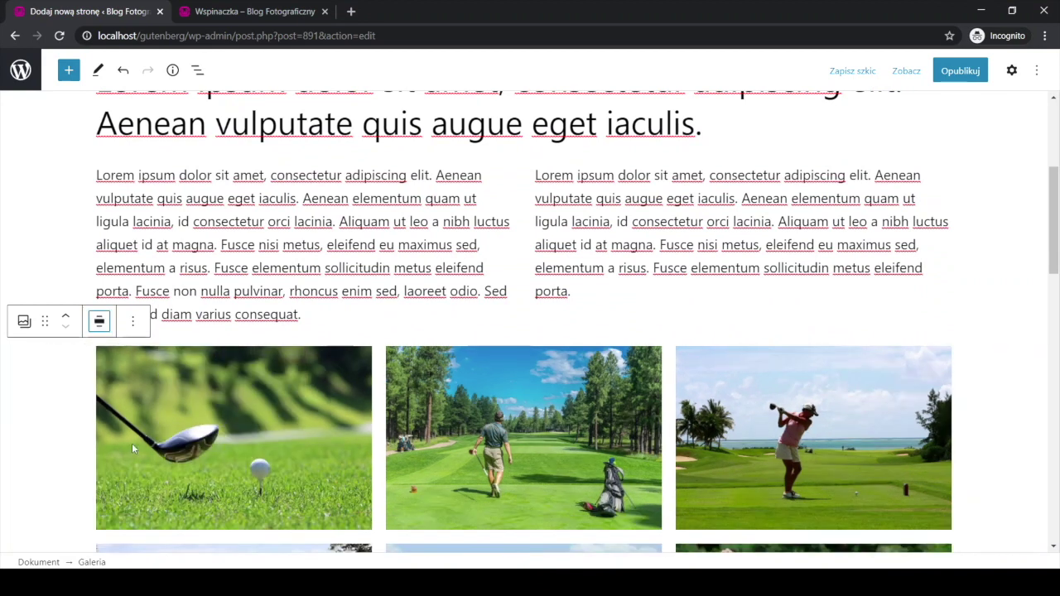
scroll(341, 373, "down", 5)
scroll(340, 373, "down", 2)
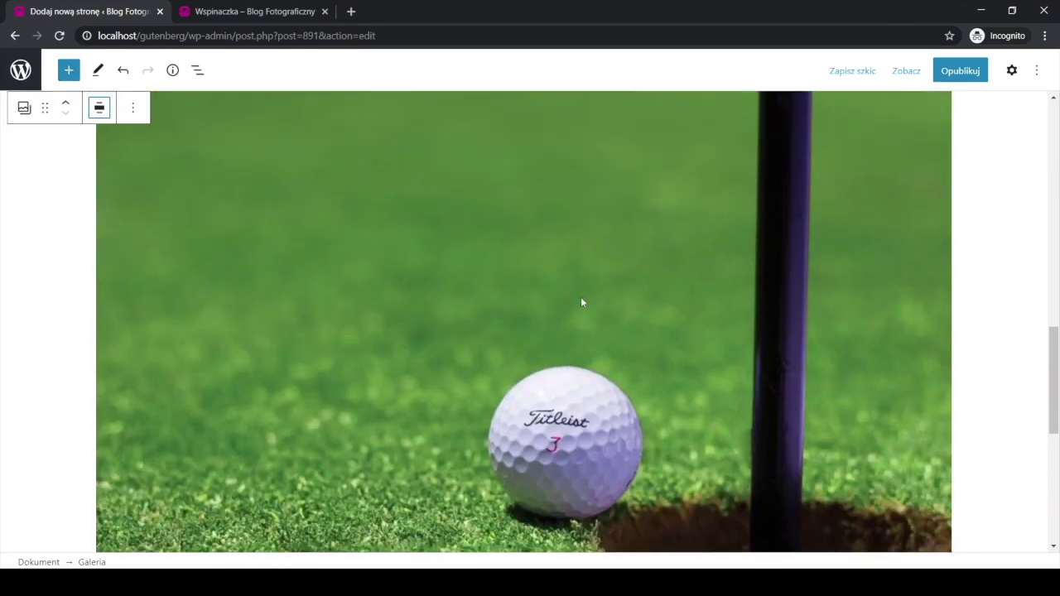
Step: Publish the Golf page, return to the list of pages and open Strona główna for editing
left_click(960, 71)
left_click(911, 73)
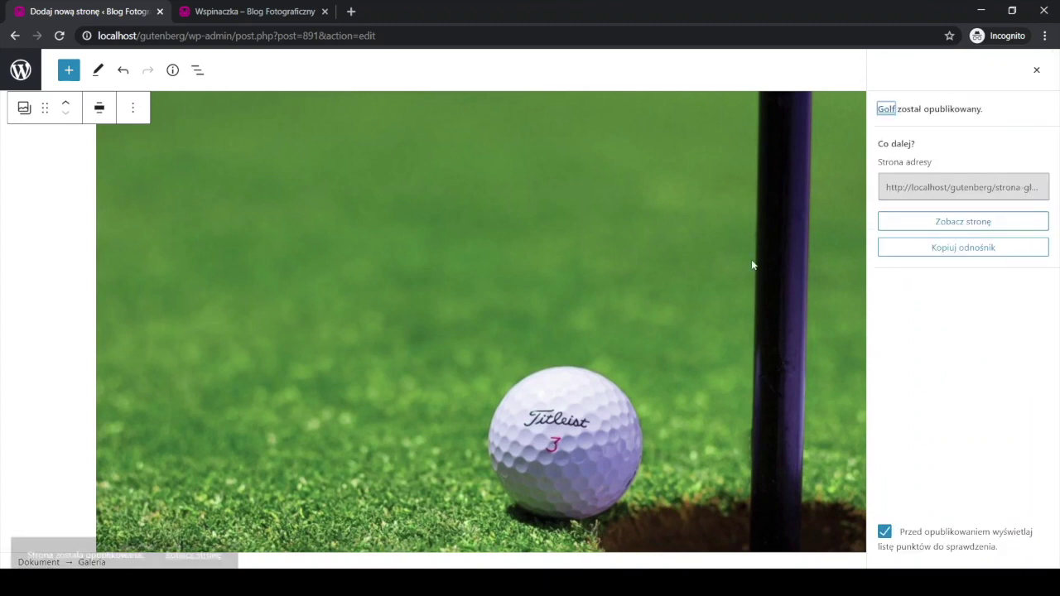
left_click(18, 75)
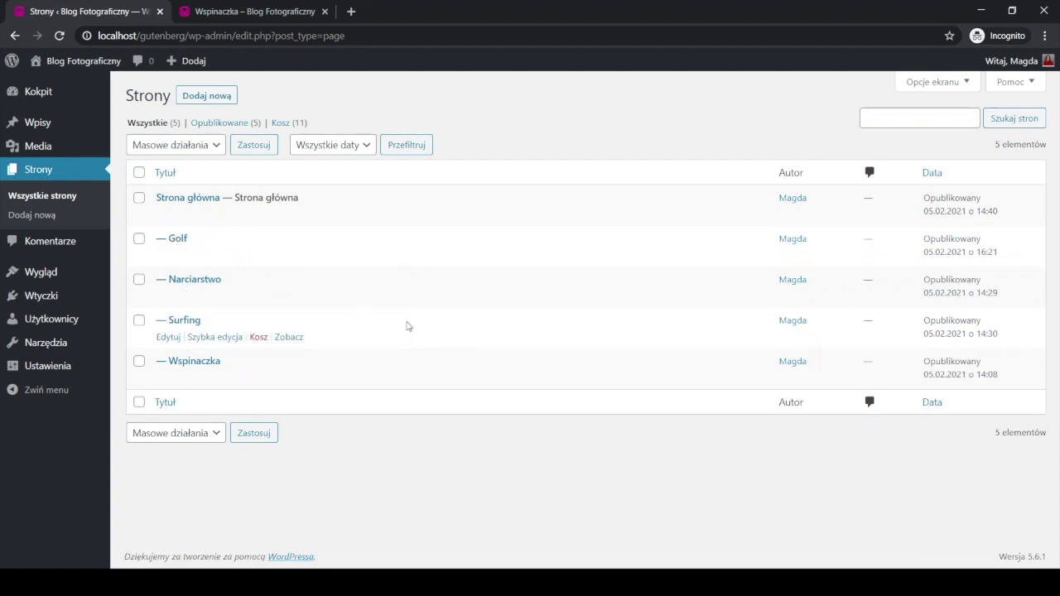
left_click(180, 203)
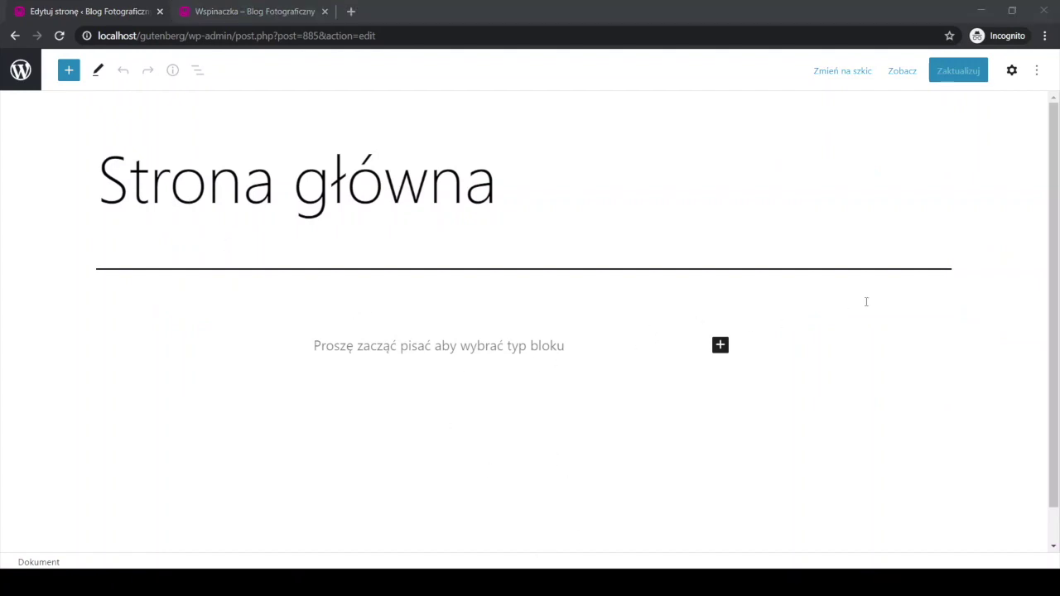
left_click(426, 35)
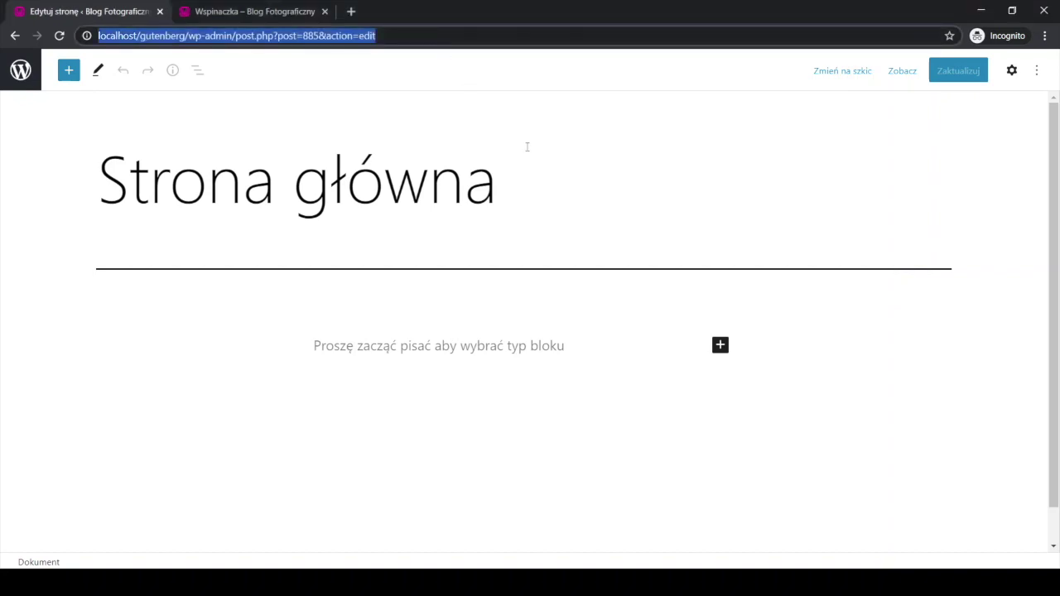
Step: Insert a 50 / 50 Kolumny block on the page and align it to Zwiększona szerokość
left_click(720, 346)
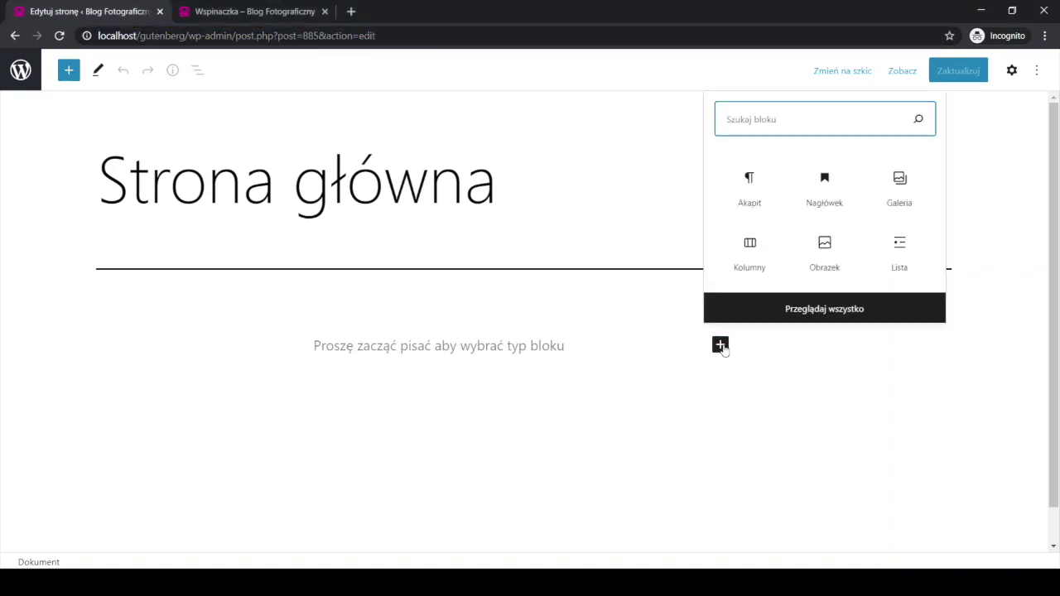
left_click(749, 247)
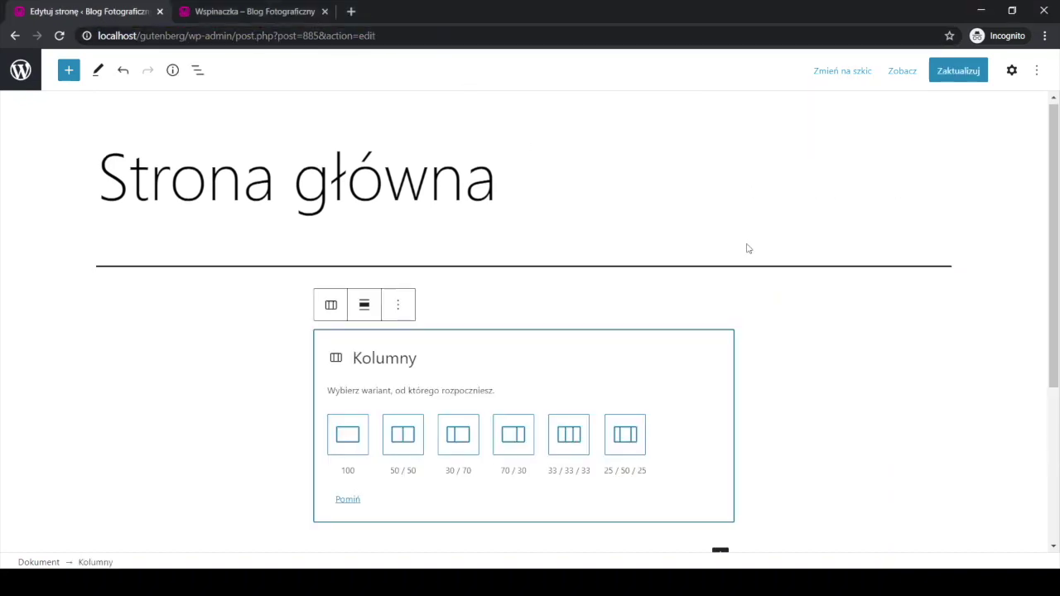
left_click(414, 438)
left_click(93, 562)
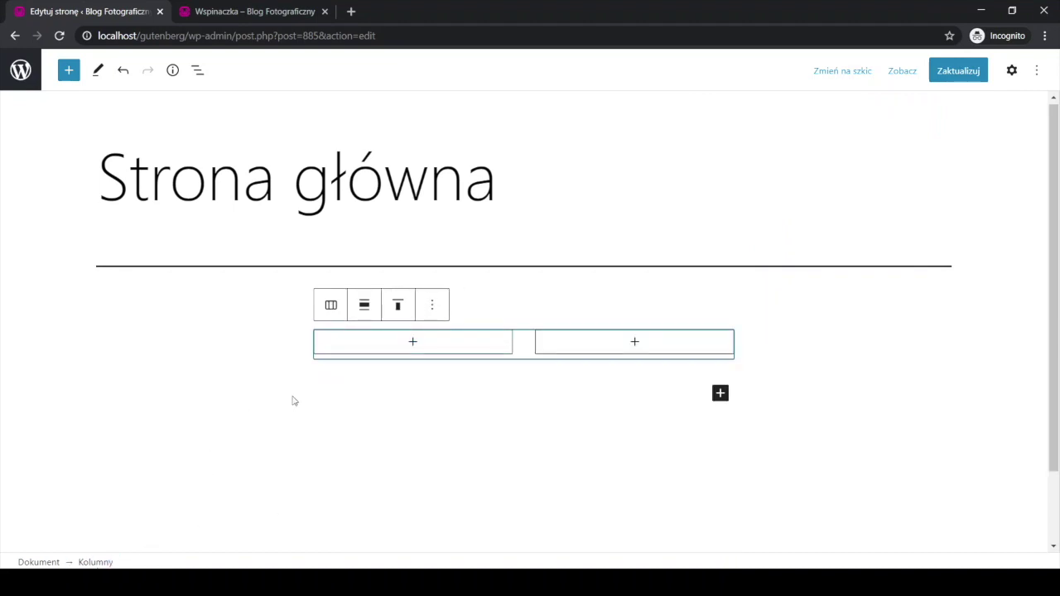
left_click(372, 306)
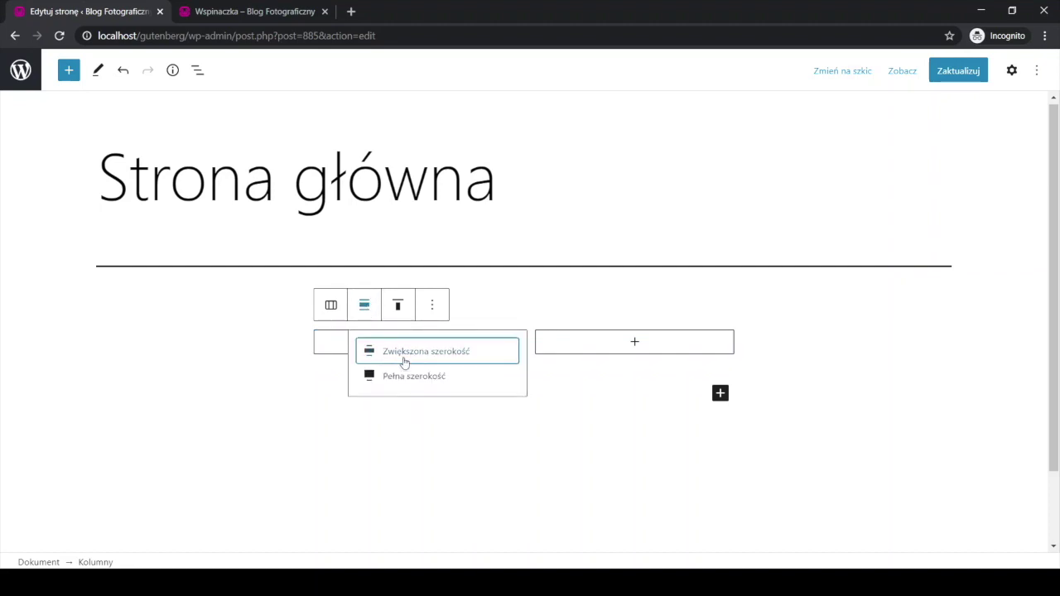
left_click(404, 362)
Step: Add a paragraph to the first column: "Cześć, witam na moim blogu fotograficznym. Znajdziesz tu moje zdjęcia wykonane lustrzanką Nikon D610."
left_click(306, 348)
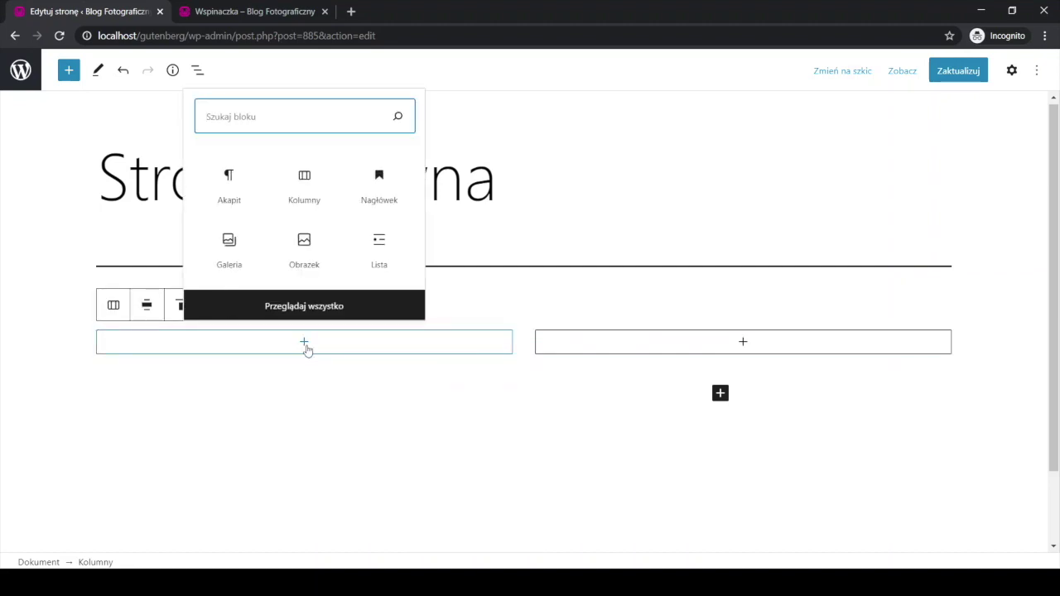
left_click(239, 173)
type("Cześć, witam na moim blogu fotograficznym. Znajdziesz tu moje zdjęcia wykonane lustrzanką Nikon D610.")
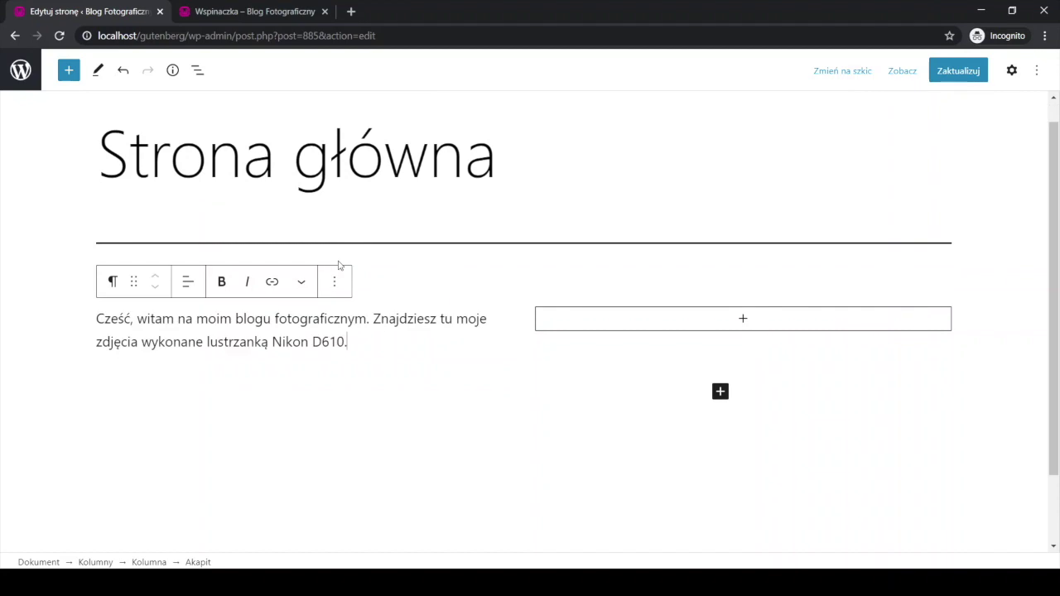
Step: Show the welcome paragraph's block settings and set its custom font size to 34
left_click(1011, 71)
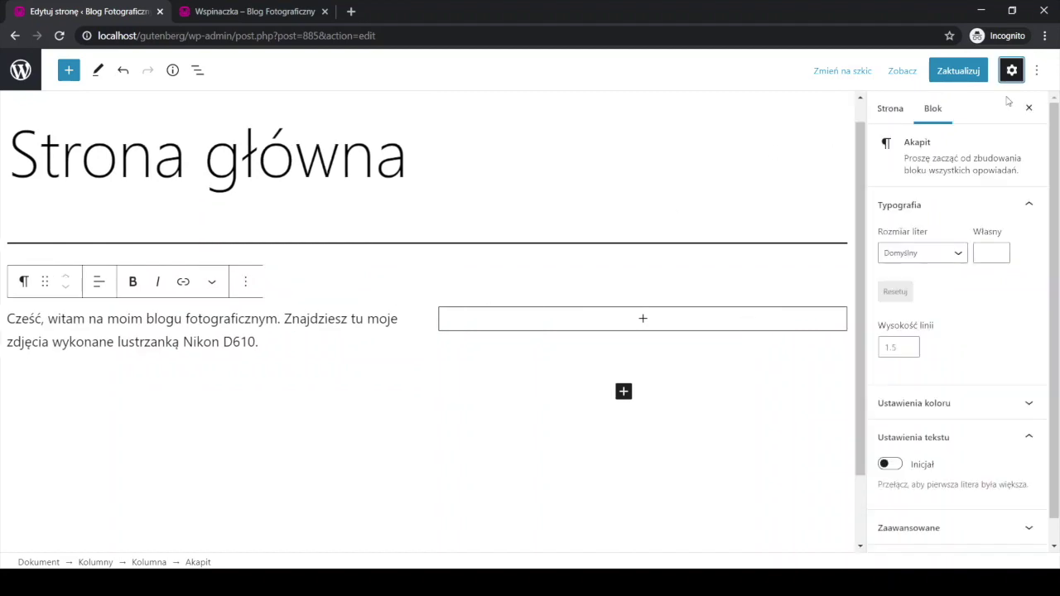
left_click(991, 251)
type("24")
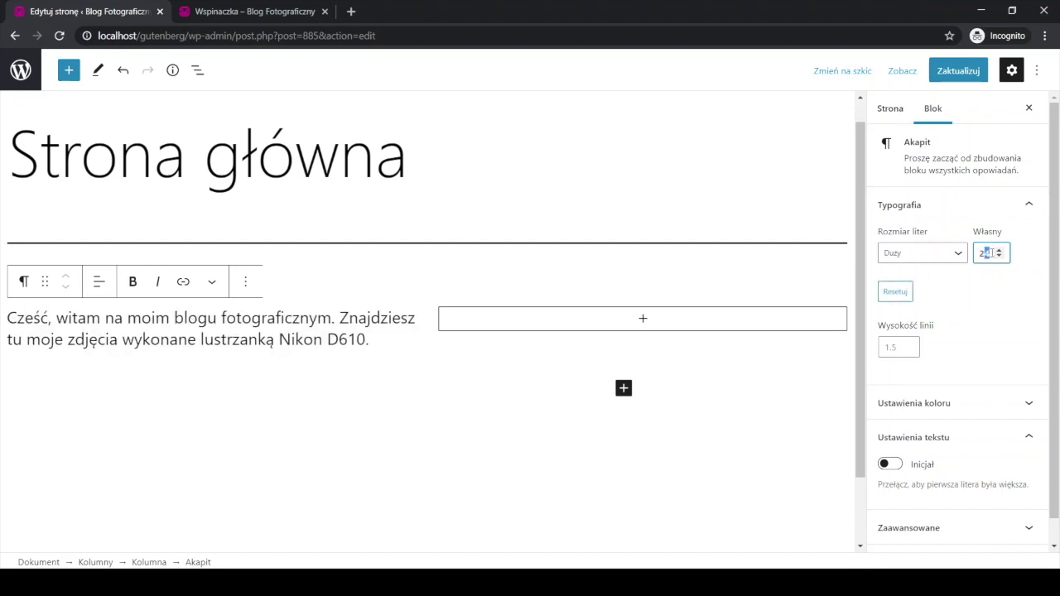
type("8")
left_click_drag(982, 256, 999, 259)
type("34")
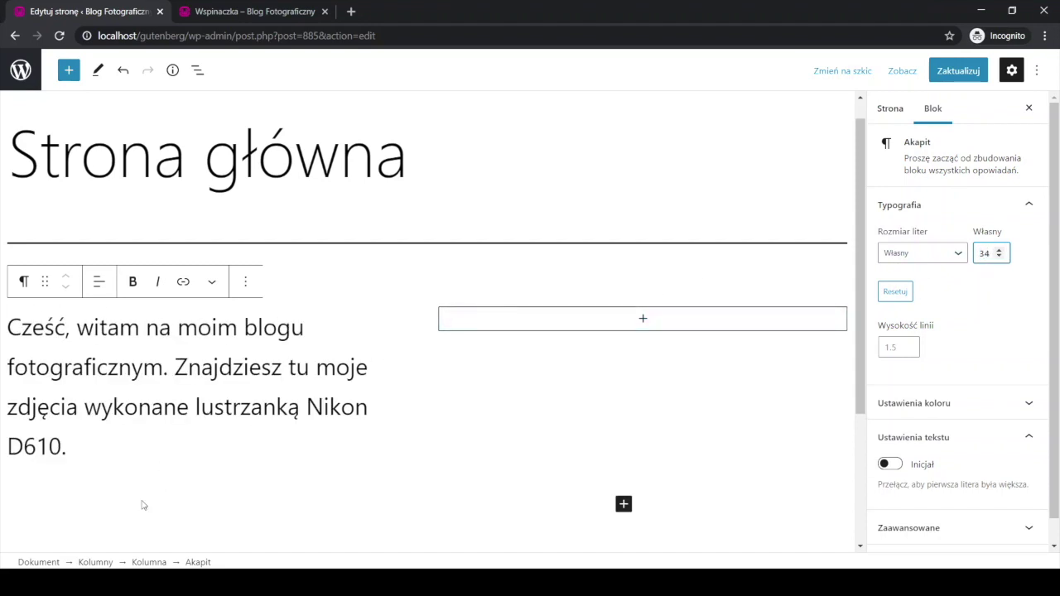
Step: Try the welcome text's column at 70% width, and set its width to 60%
left_click(97, 562)
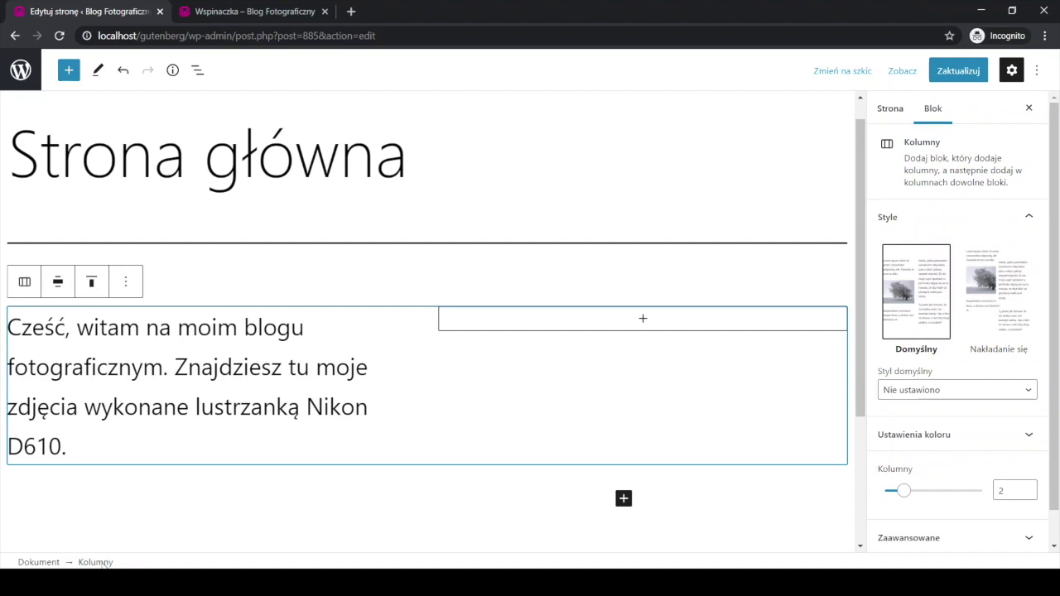
left_click(254, 359)
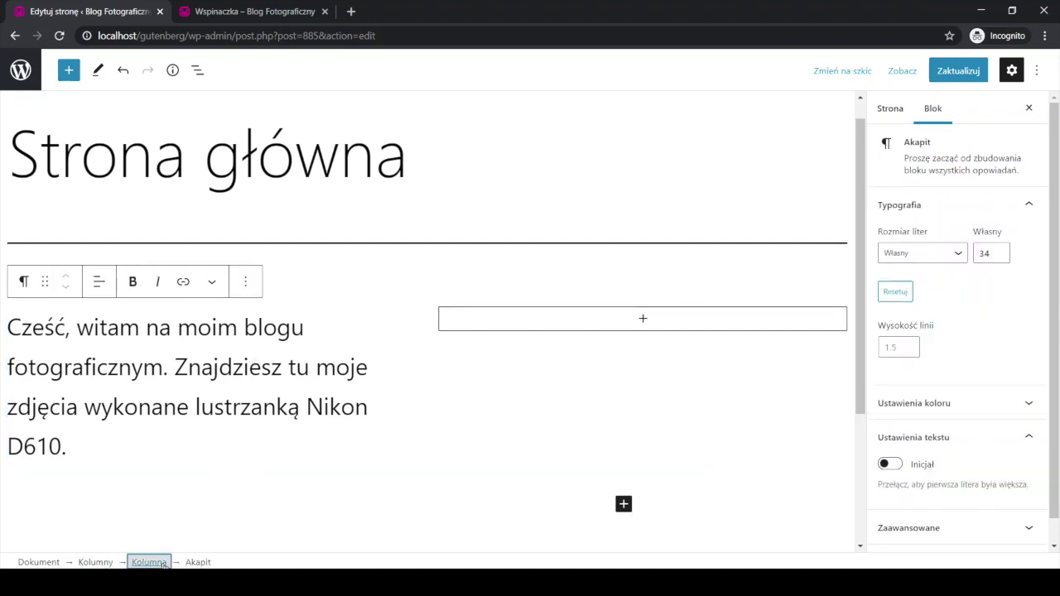
left_click(149, 562)
left_click(1013, 233)
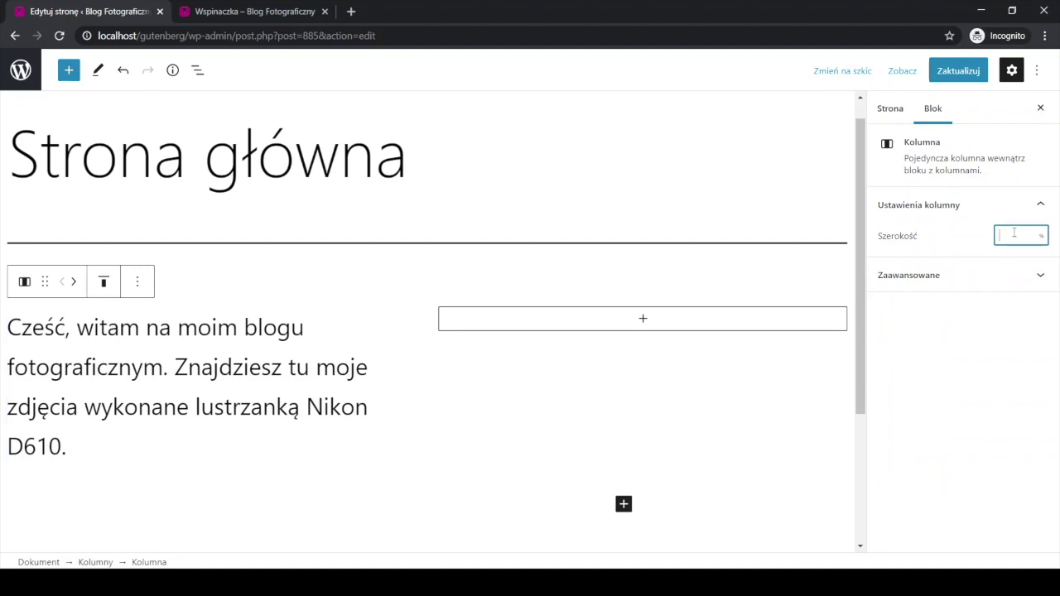
type("70")
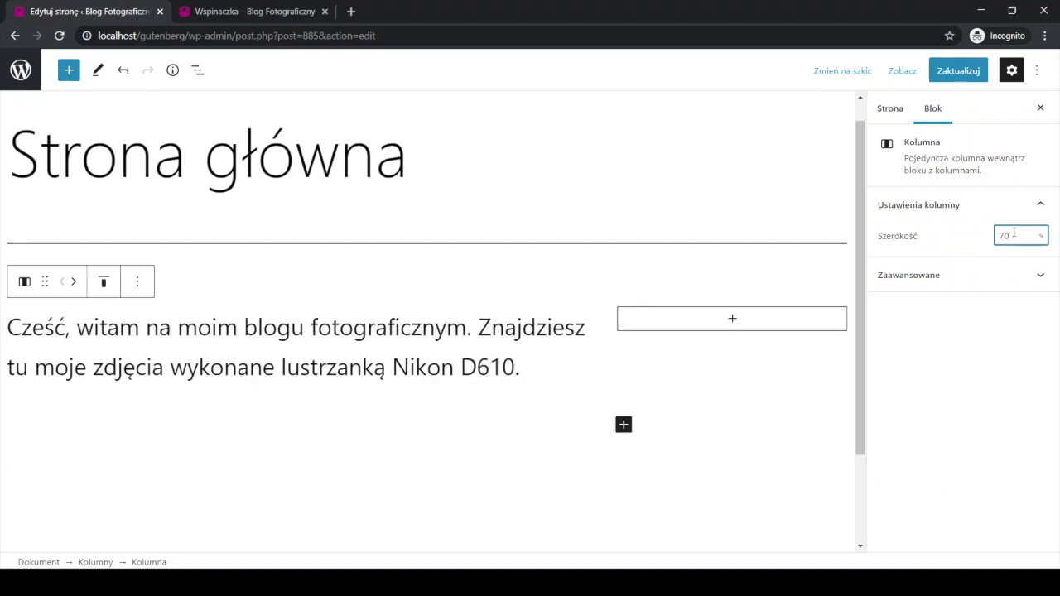
left_click_drag(1007, 235, 955, 235)
type("60")
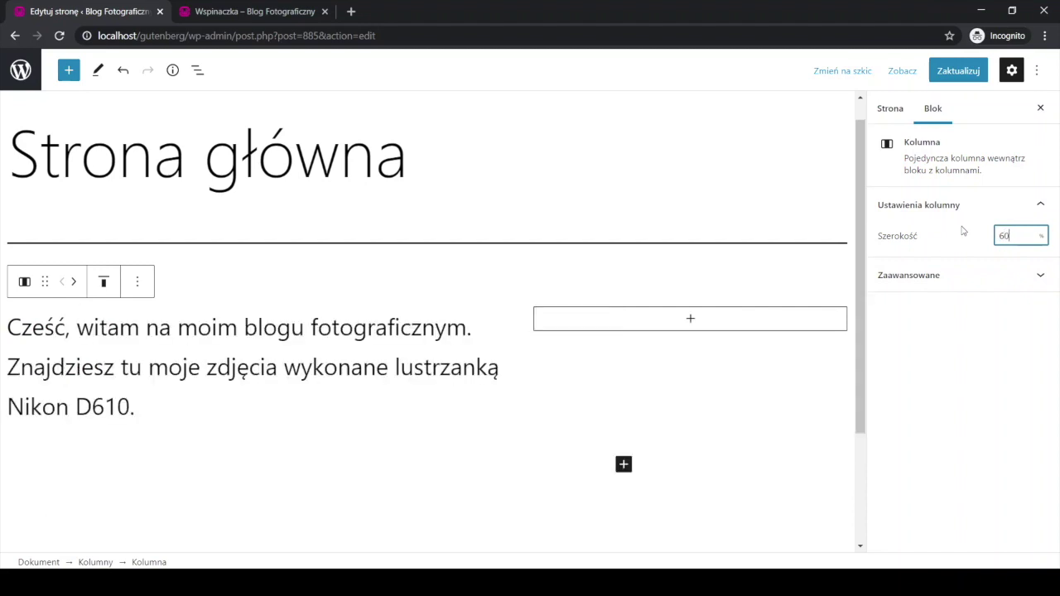
Step: Insert a second 50 / 50 Kolumny block below the welcome text and align it to Zwiększona szerokość
scroll(610, 363, "down", 2)
scroll(609, 364, "up", 2)
scroll(606, 364, "down", 2)
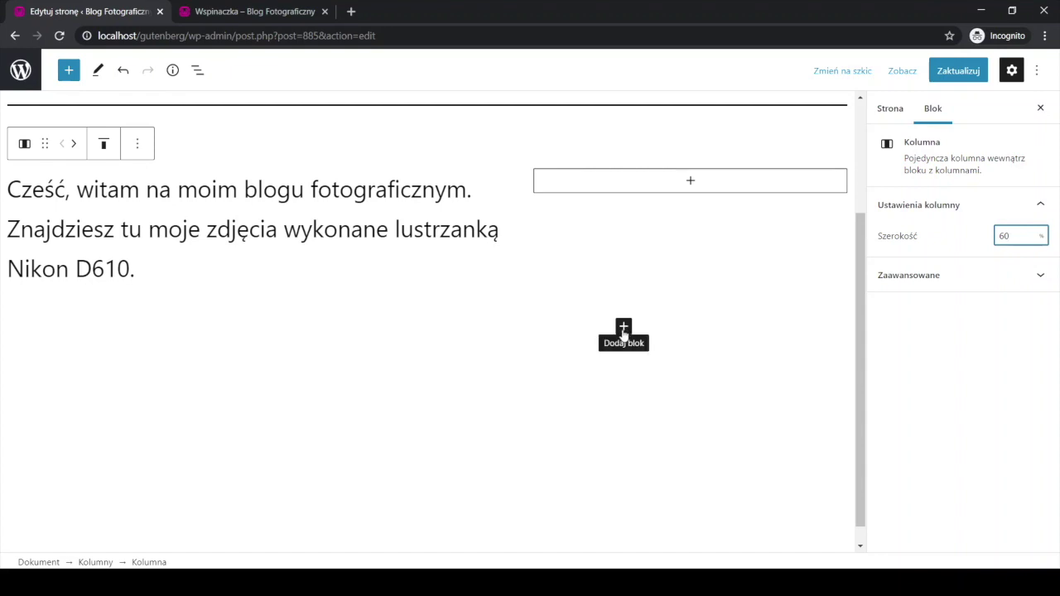
left_click(623, 329)
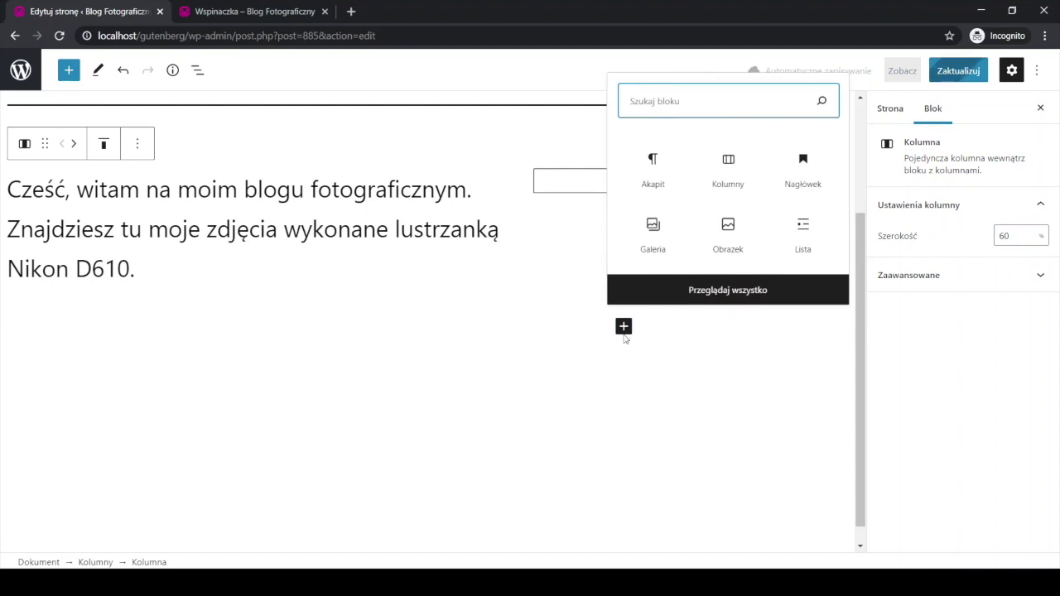
left_click(732, 185)
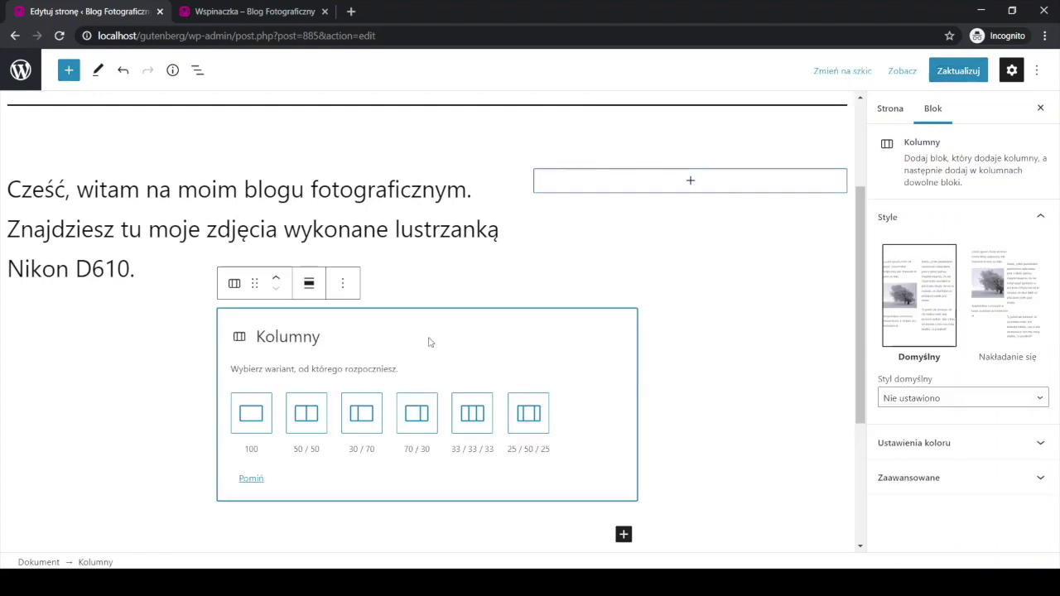
left_click(315, 421)
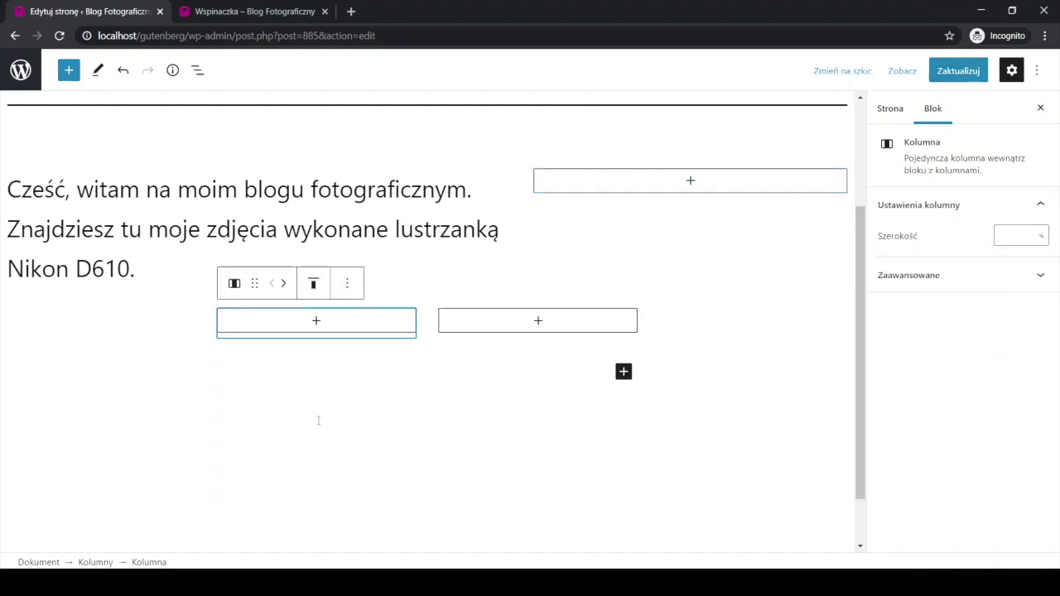
left_click(423, 329)
left_click(308, 283)
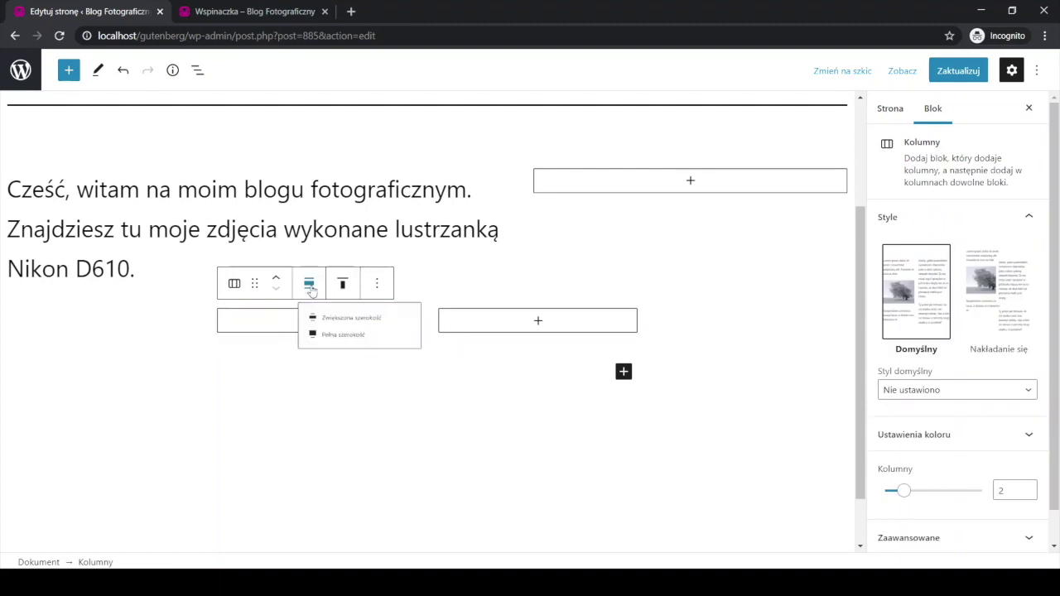
left_click(336, 332)
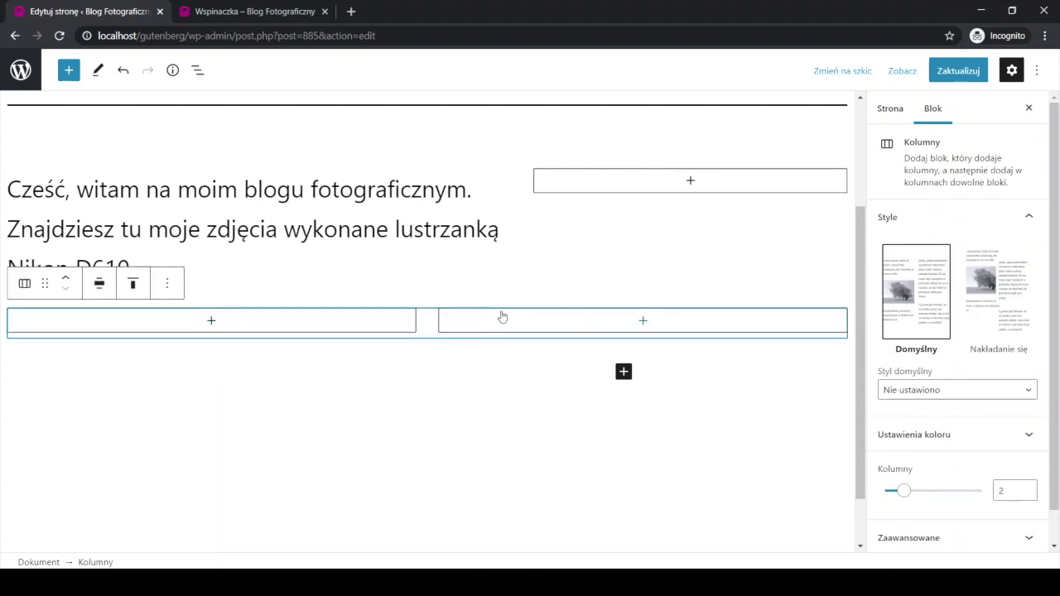
Step: Add an Obrazek block to the new block's first column with climbing-2264698_1280.jpg from the media library
scroll(347, 344, "up", 2)
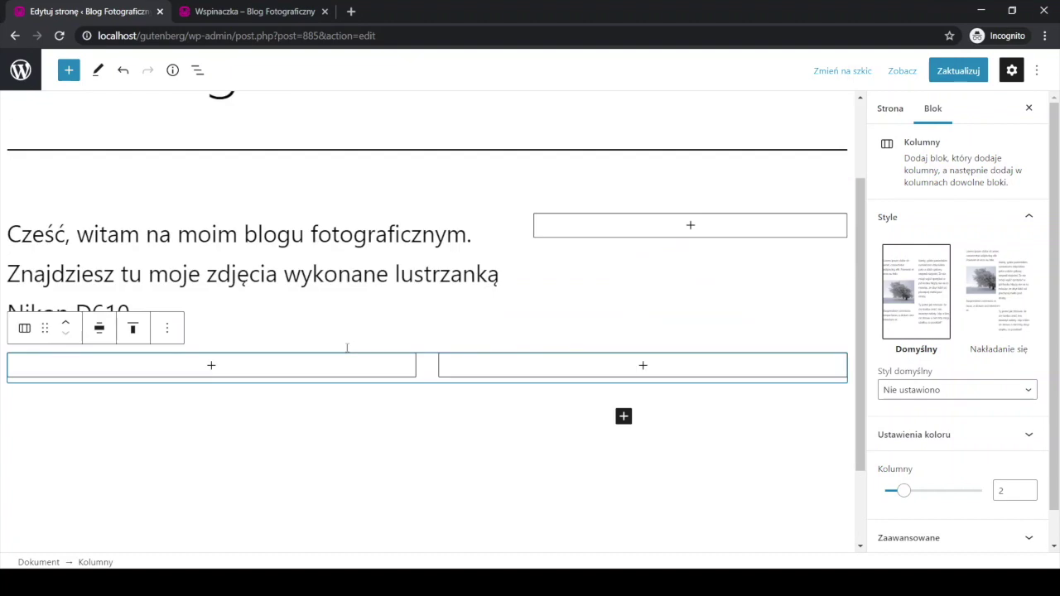
scroll(159, 357, "down", 2)
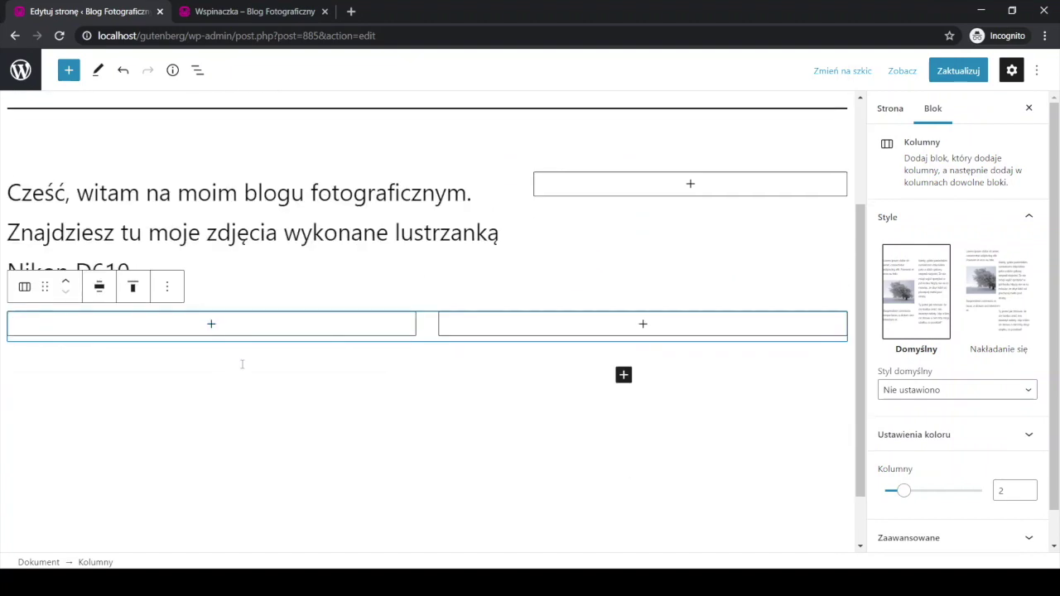
left_click(217, 331)
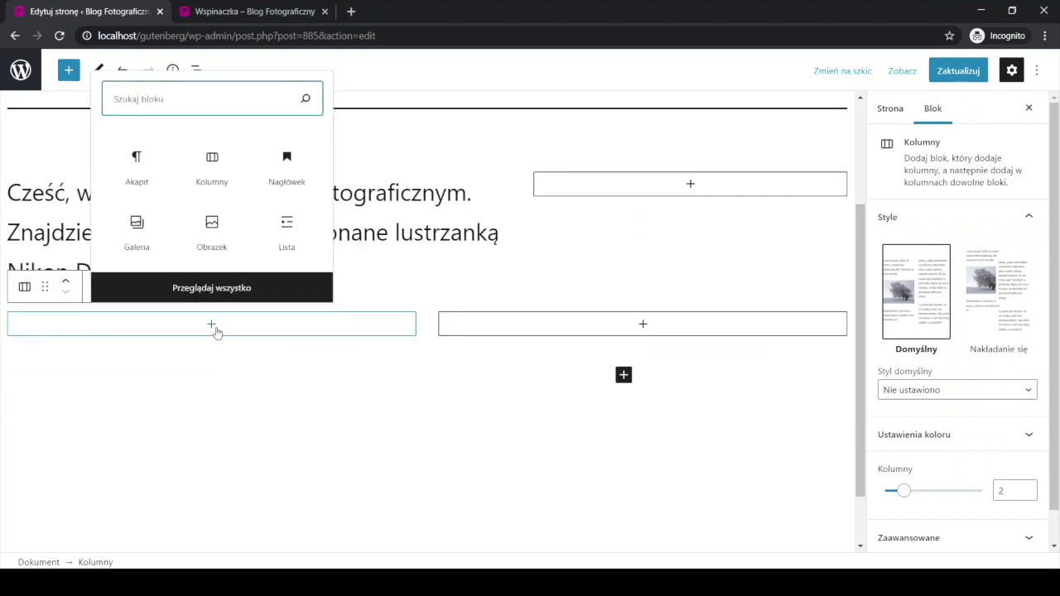
left_click(224, 249)
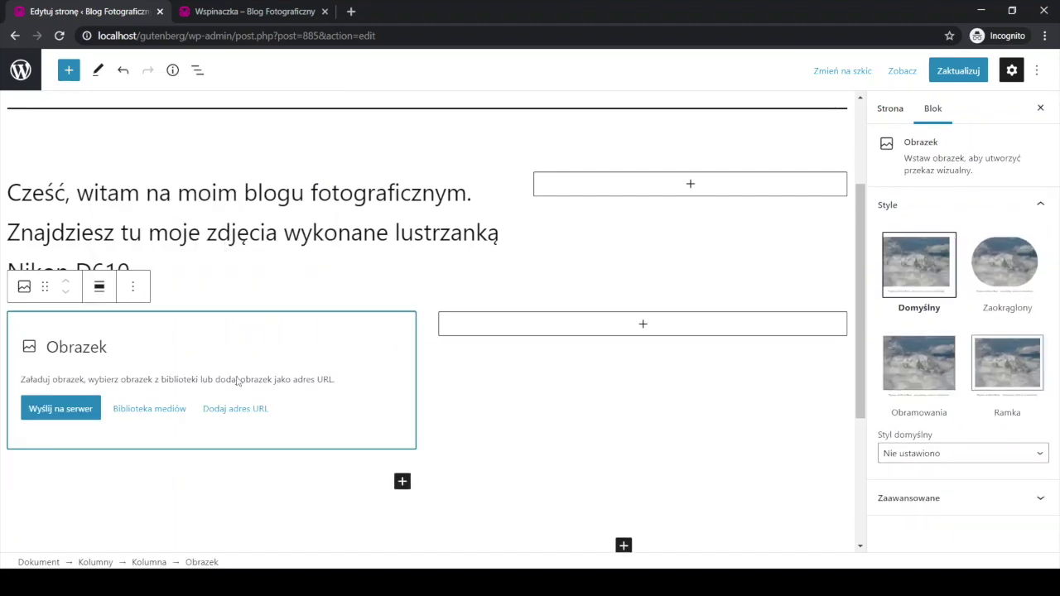
left_click(184, 410)
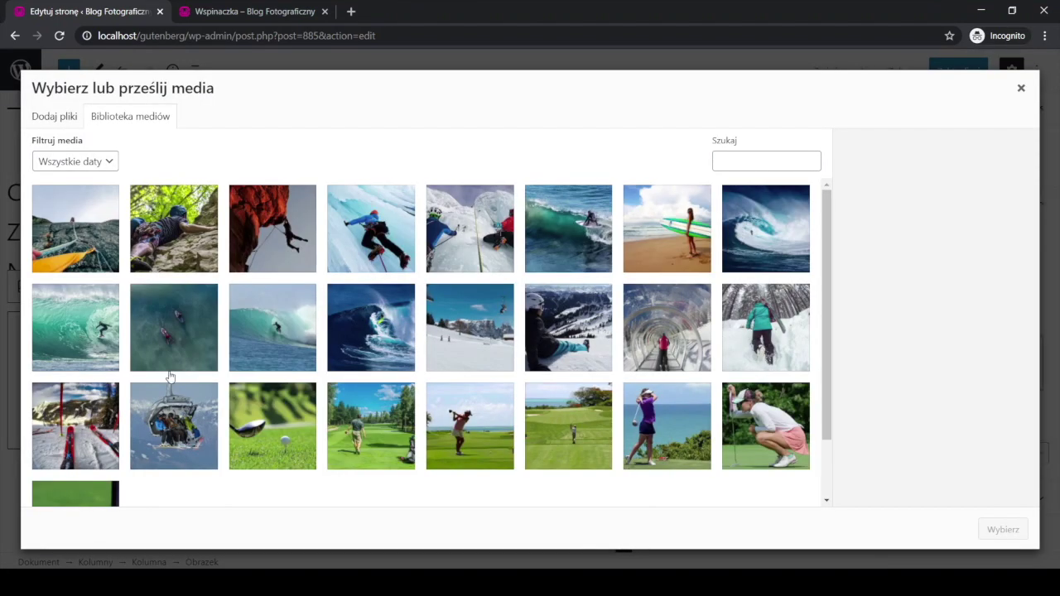
left_click(276, 243)
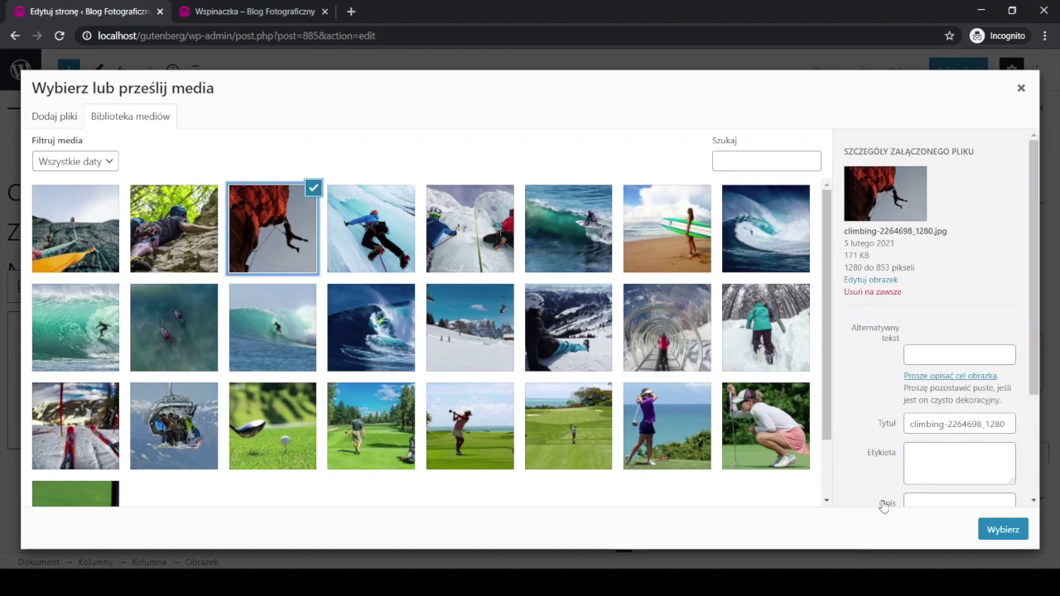
left_click(998, 530)
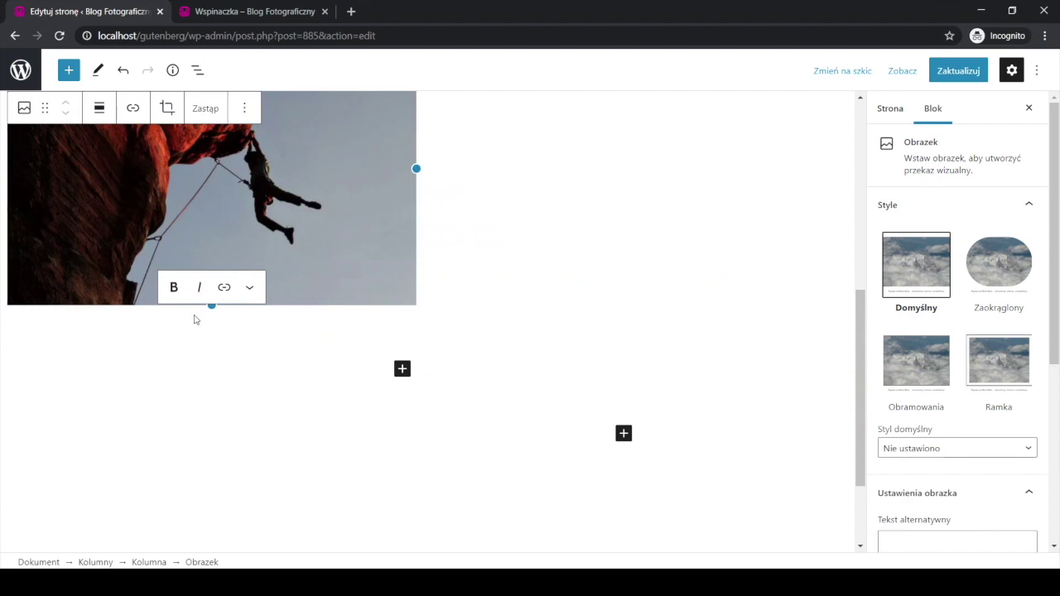
Step: Caption the climbing image WSPINACZKA in bold and link the caption to the Wspinaczka page
type("WSPINACZKA")
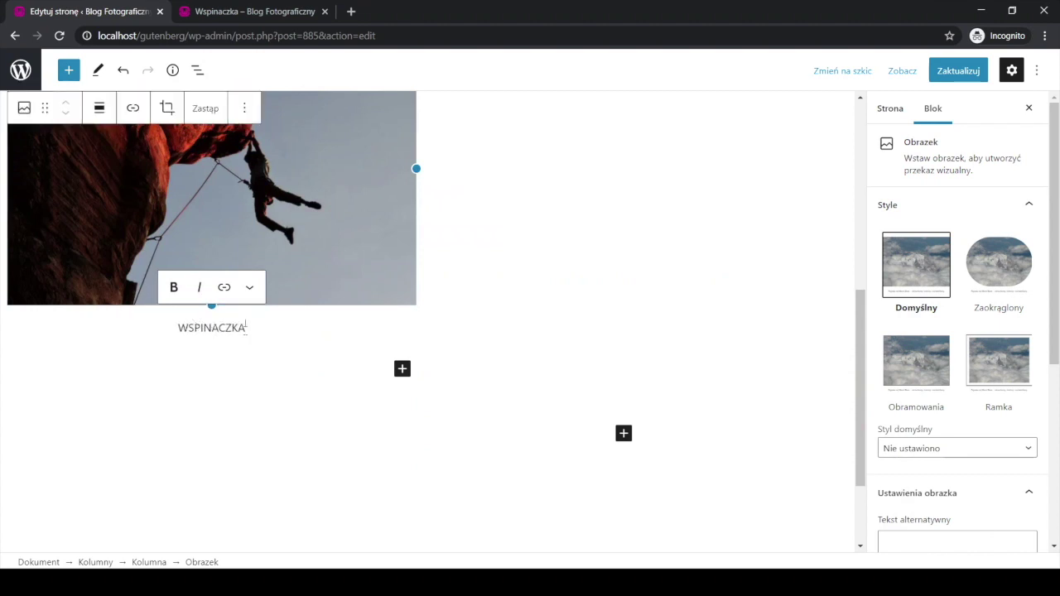
left_click_drag(246, 324, 177, 328)
left_click(173, 288)
left_click(224, 288)
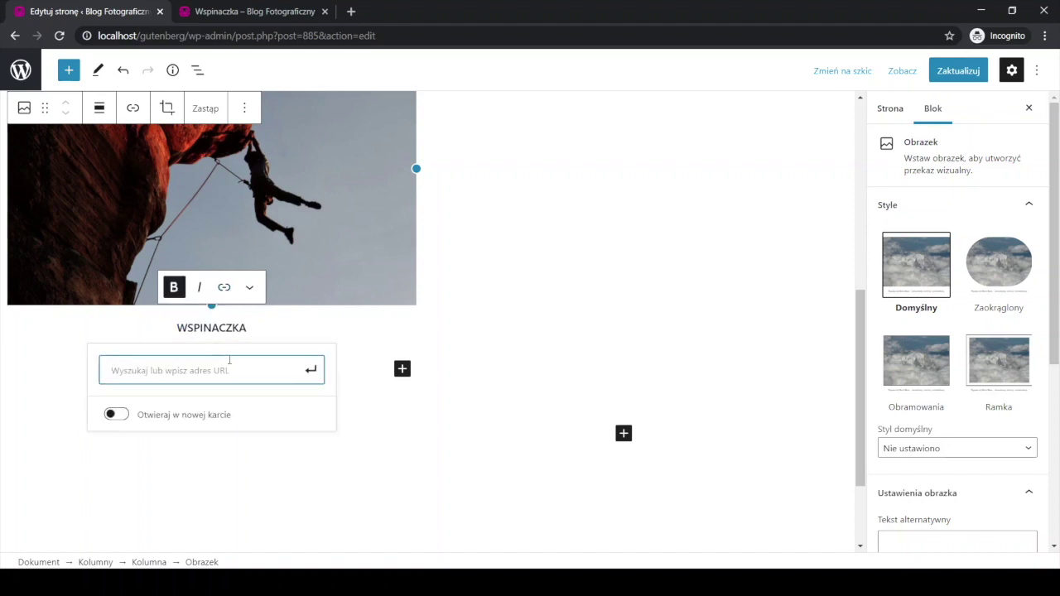
type("wspi")
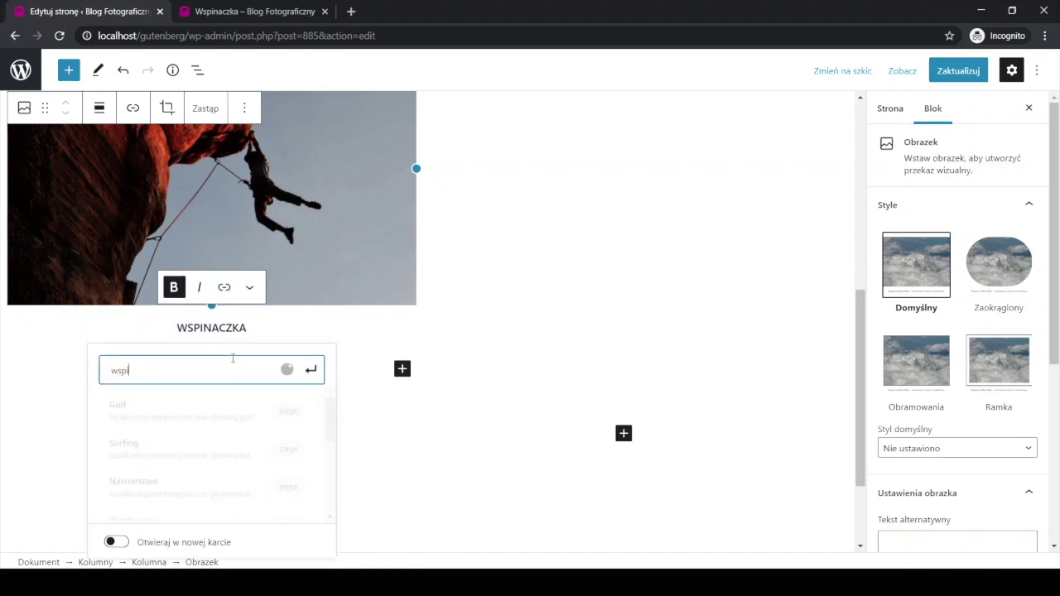
left_click(192, 409)
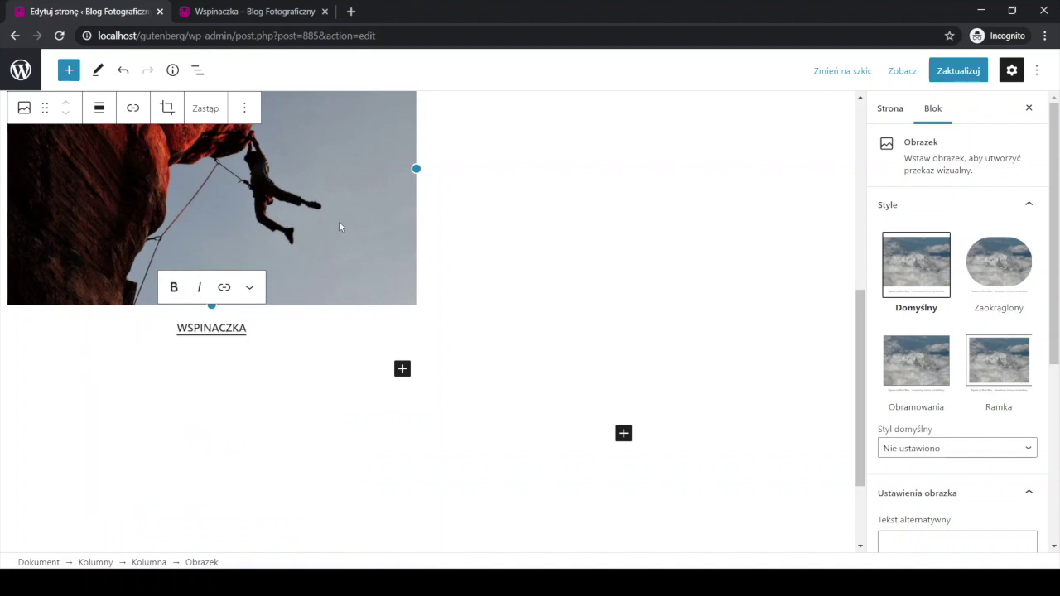
Step: Link the climbing image itself to the Wspinaczka page
scroll(339, 226, "up", 2)
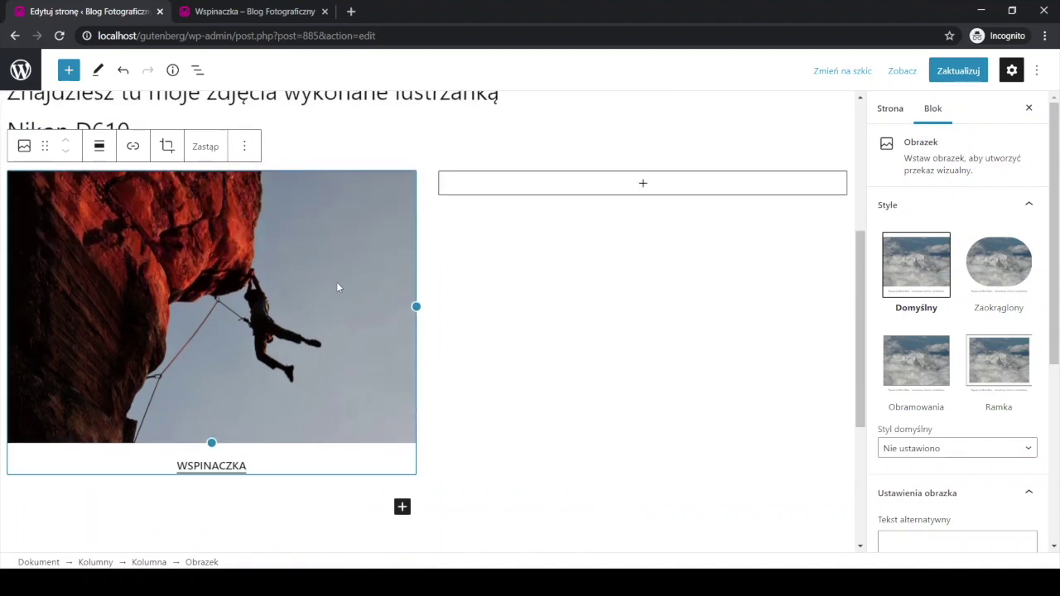
left_click(132, 147)
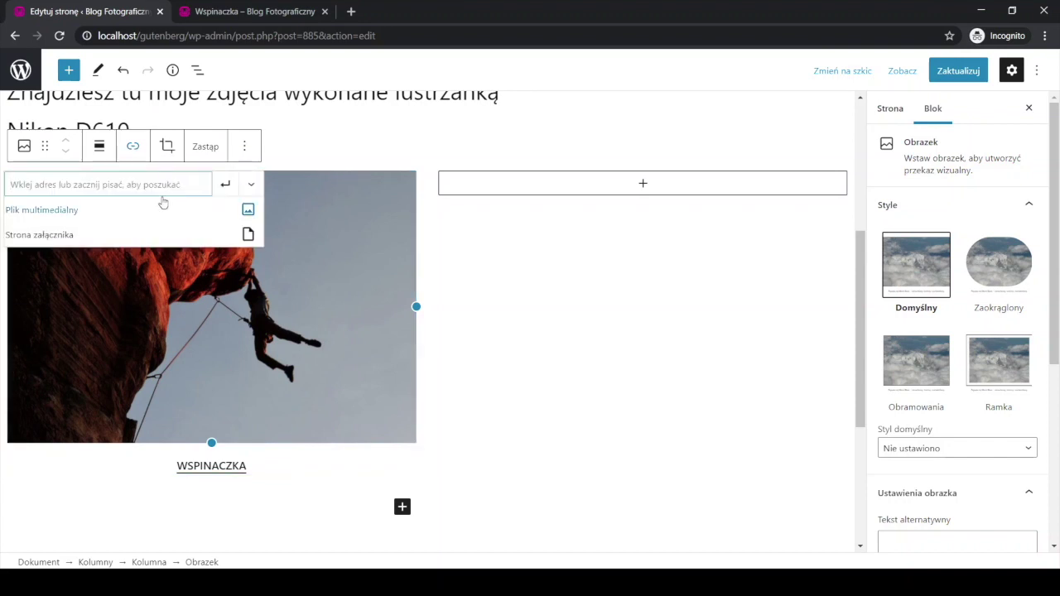
type("wspi")
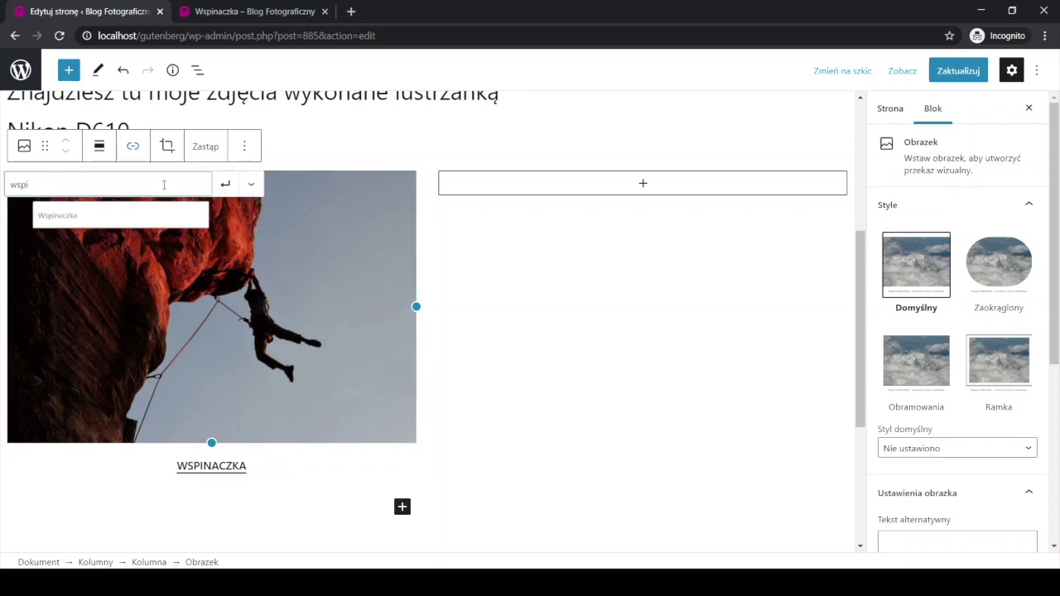
left_click(105, 224)
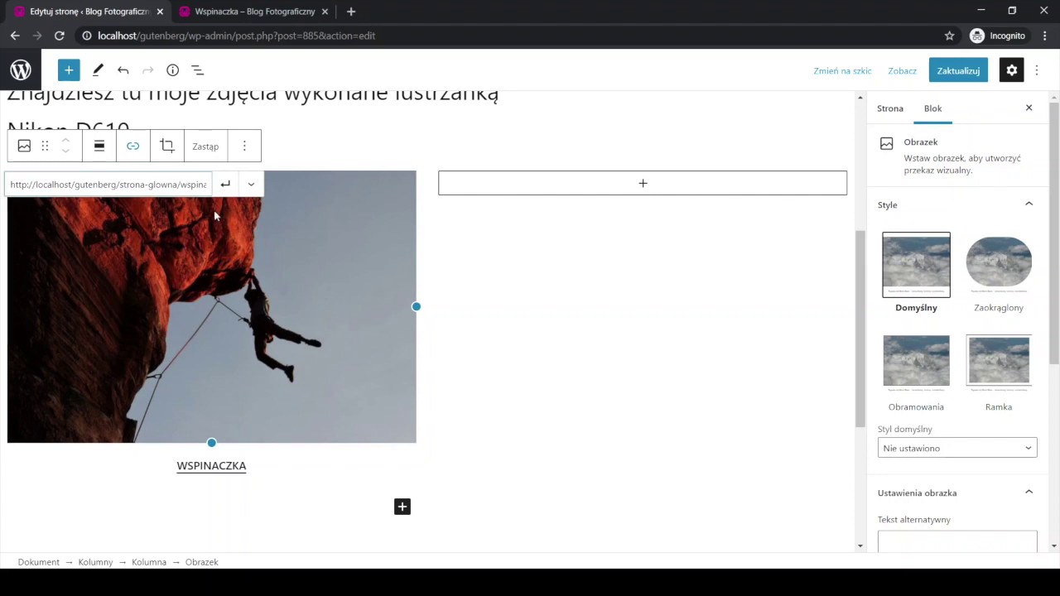
left_click(225, 187)
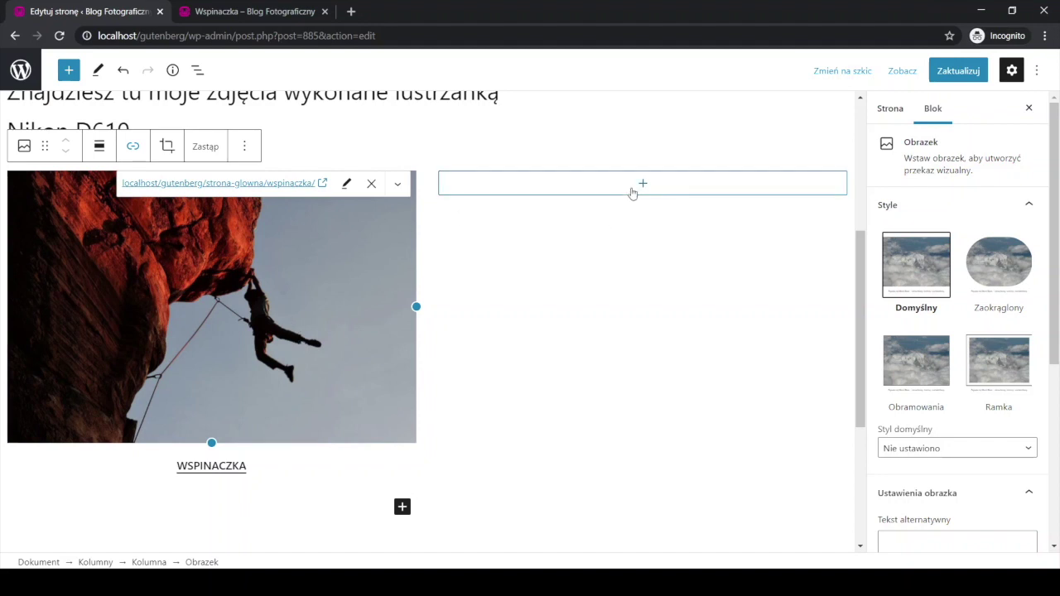
Step: Add an Obrazek block to the second column with the photo of the golfer walking beside a golf bag from the media library
left_click(634, 190)
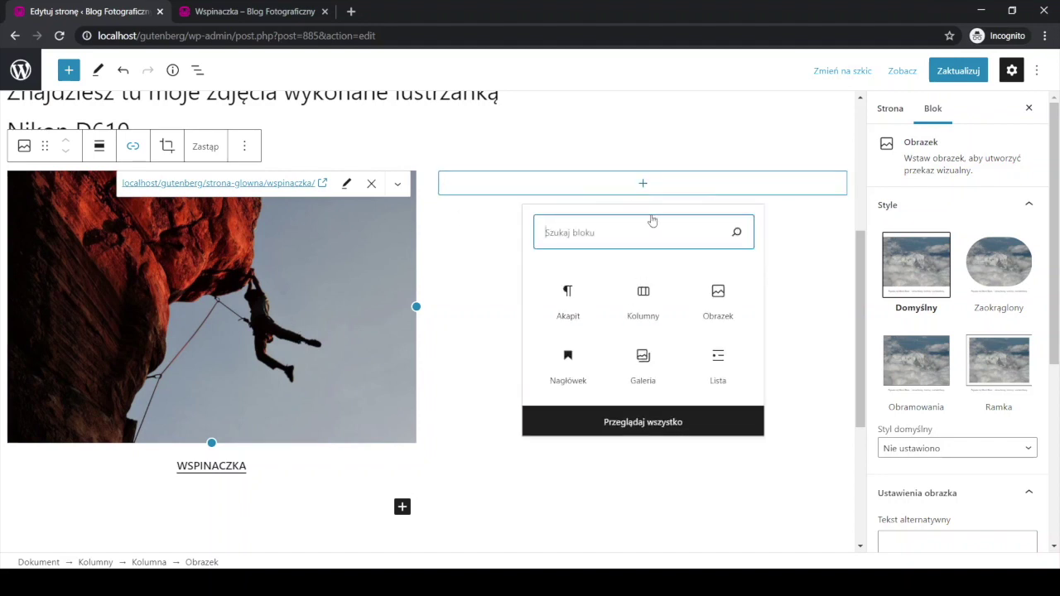
left_click(718, 303)
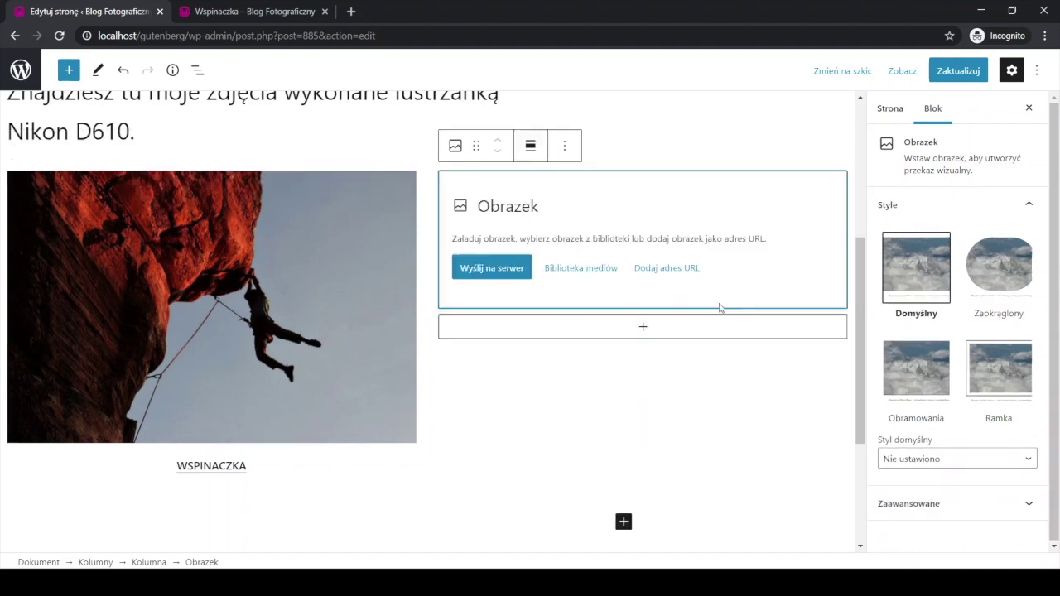
left_click(571, 273)
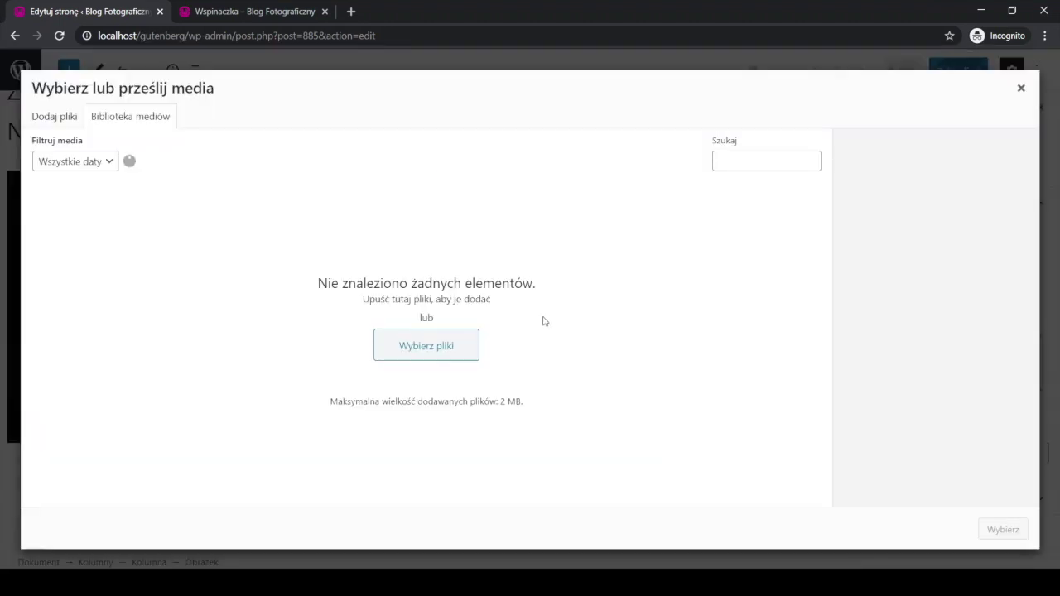
scroll(558, 372, "down", 1)
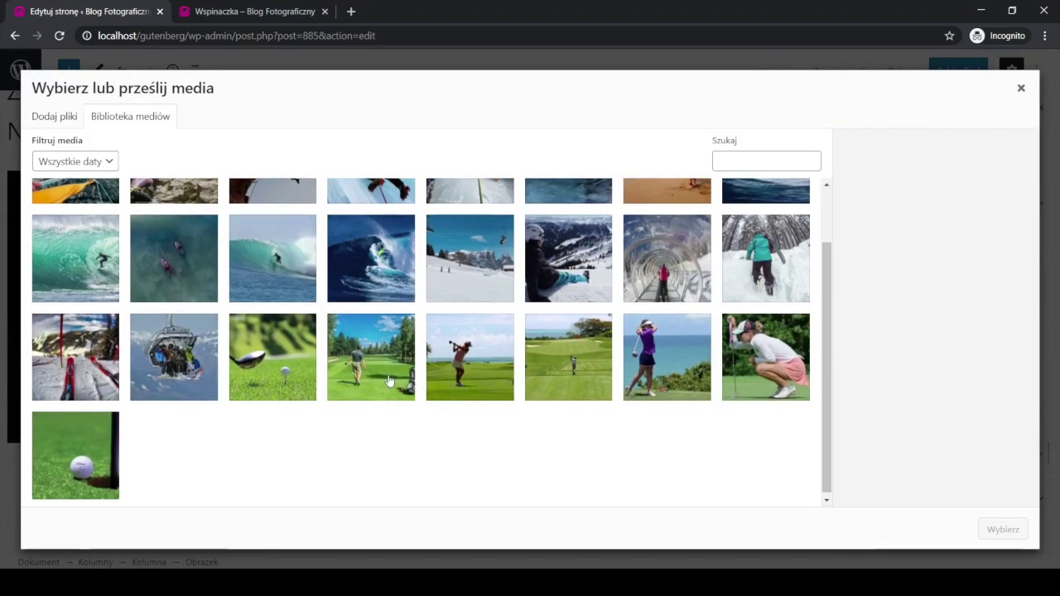
left_click(404, 378)
left_click(999, 527)
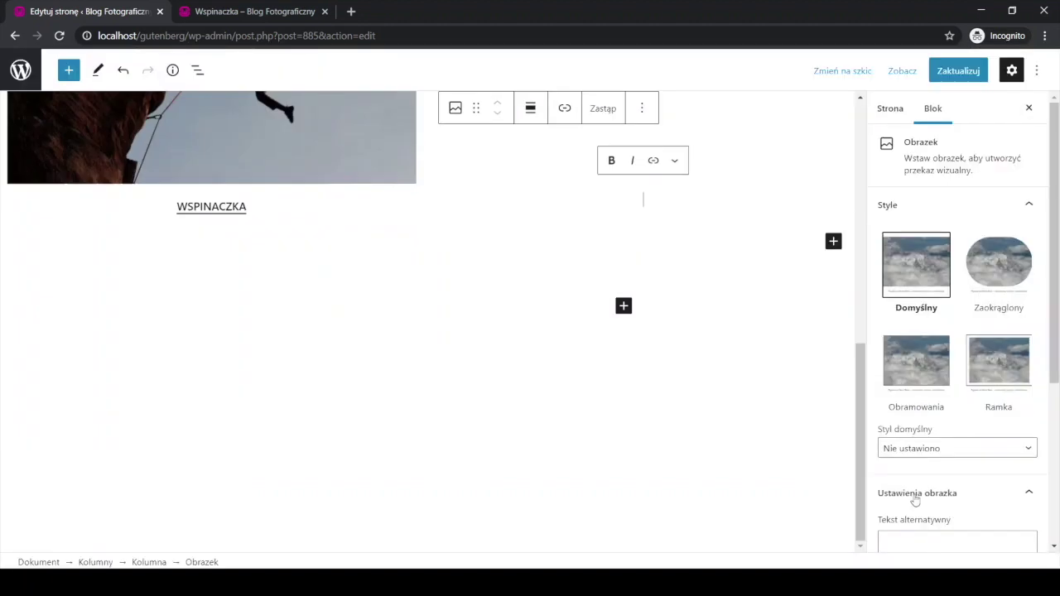
Step: Caption the golf image GOLF in bold and link the caption to the Golf page
type("GOLF")
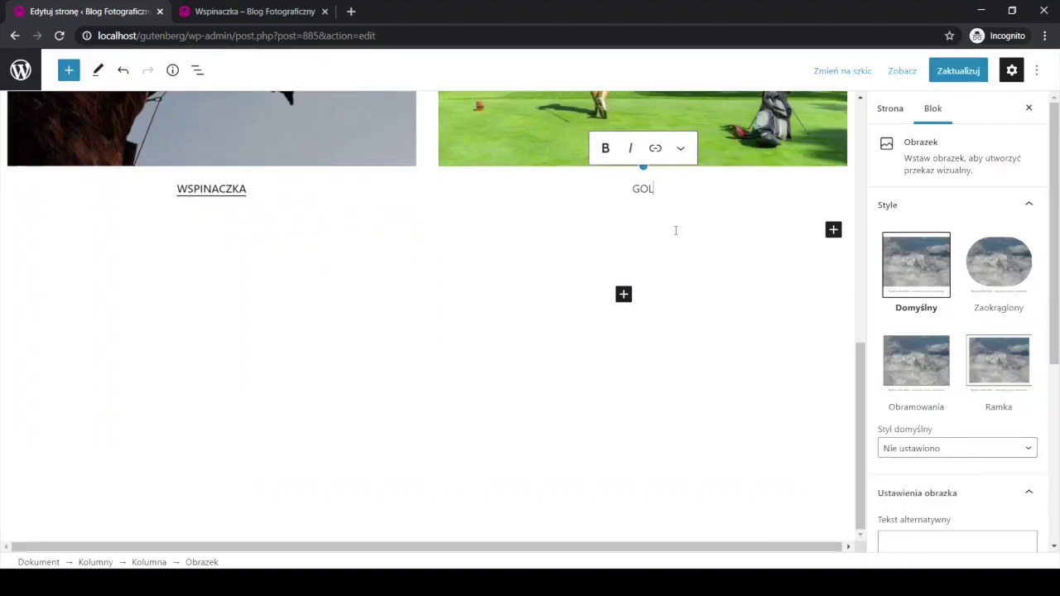
double_click(654, 189)
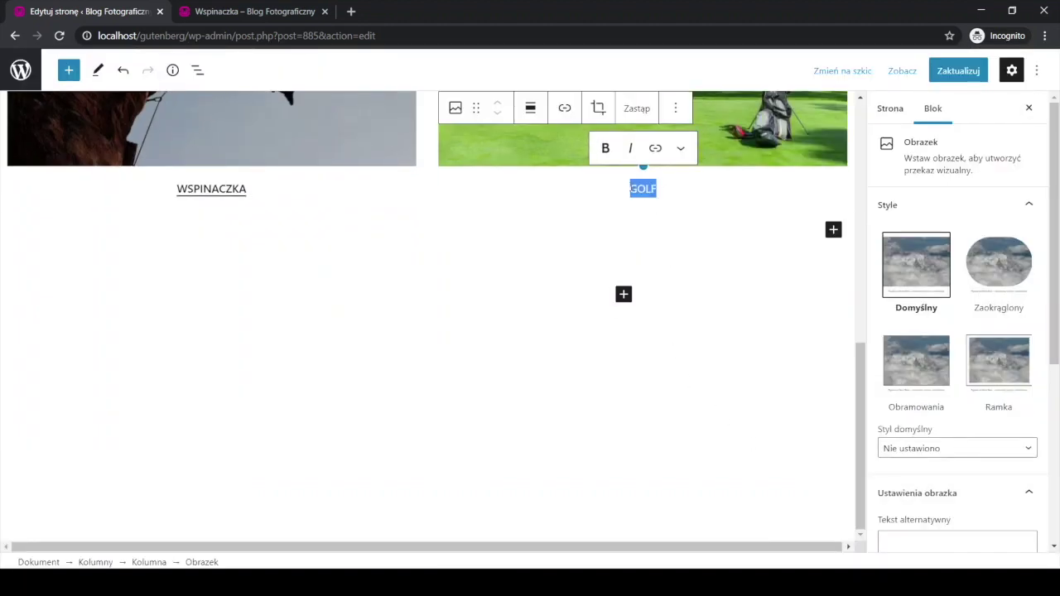
left_click(605, 149)
left_click(654, 149)
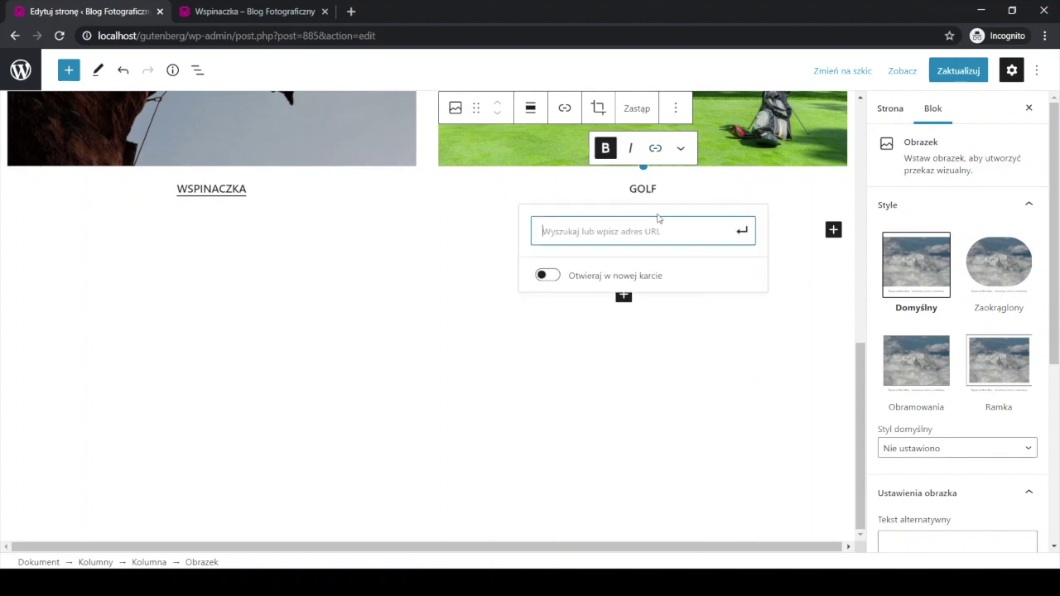
type("gol")
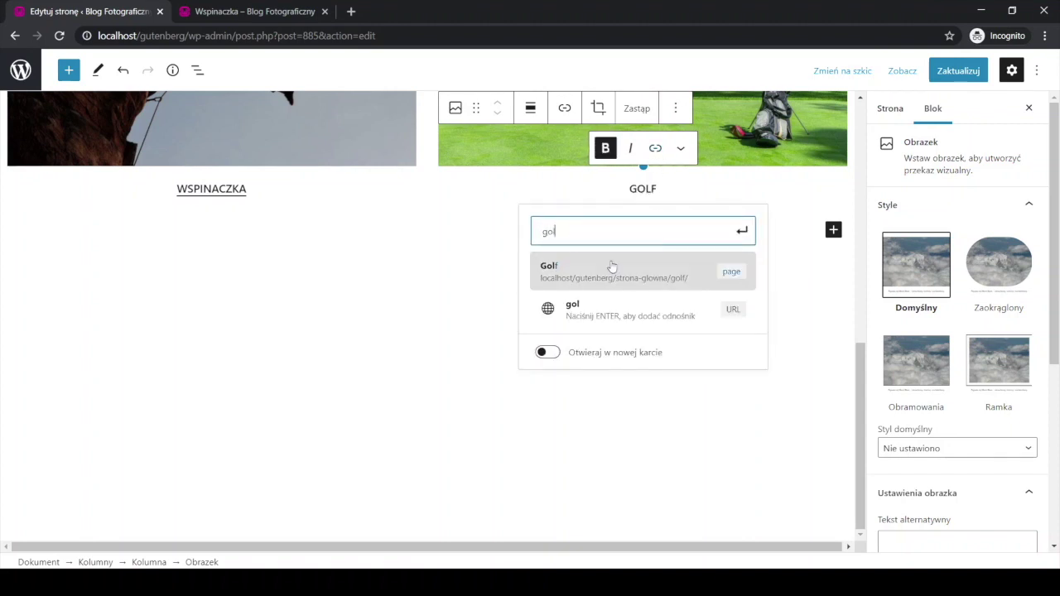
left_click(643, 269)
Step: Set the Golf page as the link target of the golf image itself
scroll(666, 282, "up", 2)
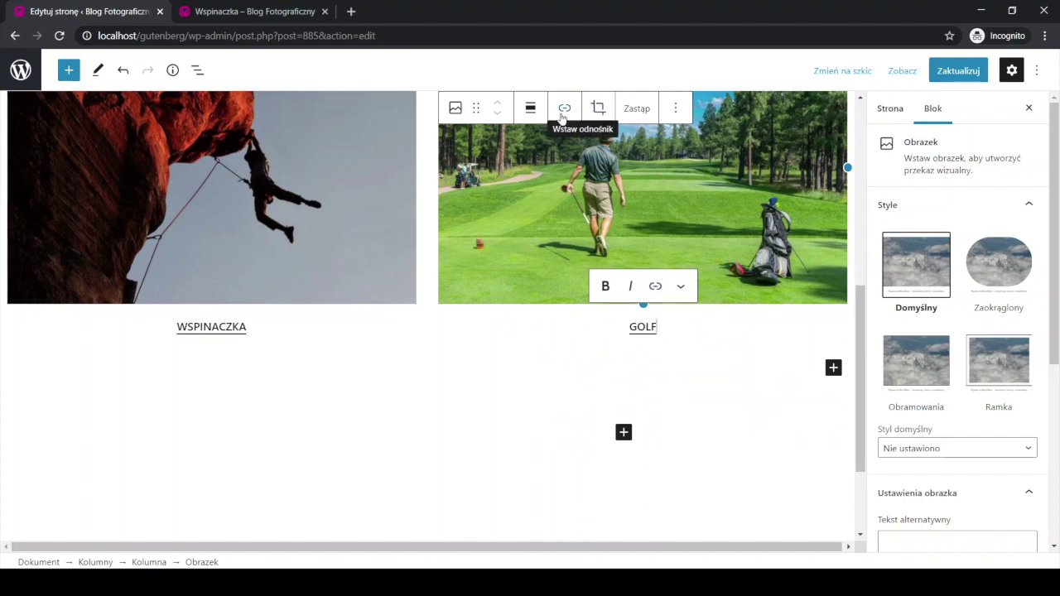
left_click(564, 109)
type("golf")
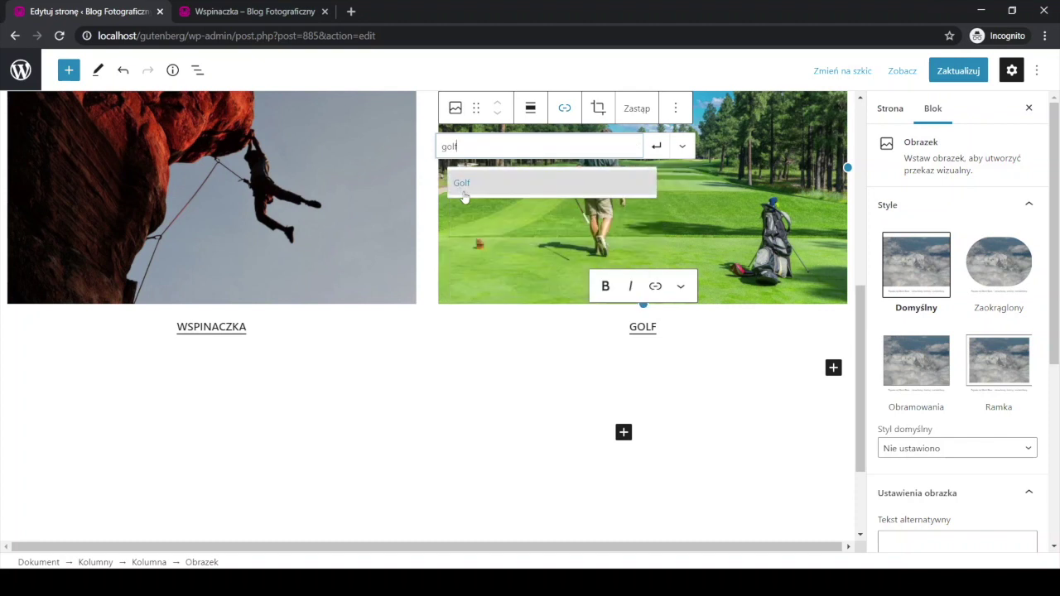
left_click(489, 187)
scroll(546, 376, "up", 2)
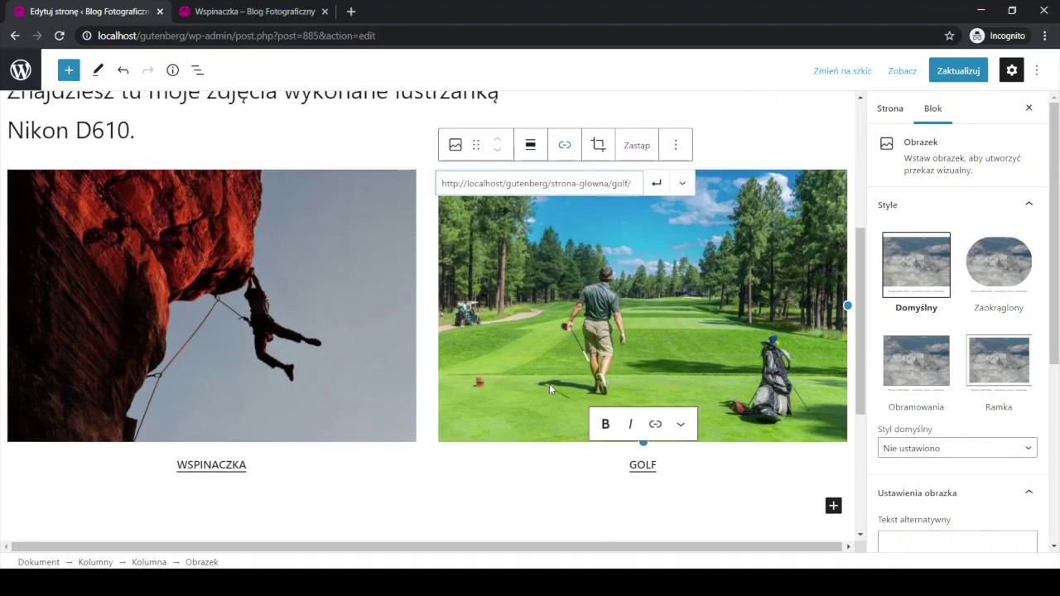
Step: Duplicate the whole Kolumny block that holds the climbing and golf images
scroll(558, 396, "down", 3)
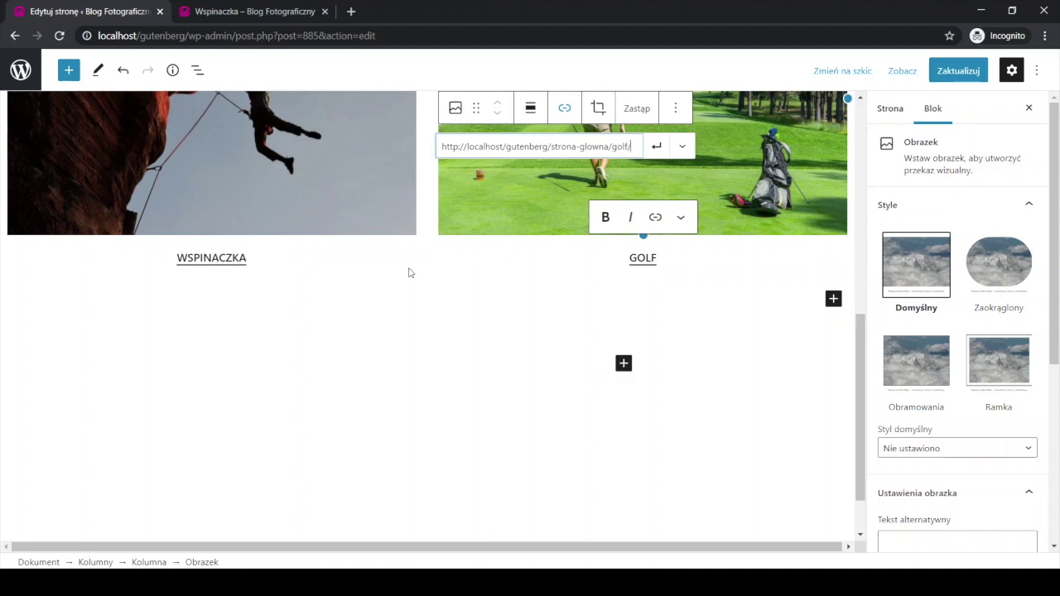
left_click(425, 233)
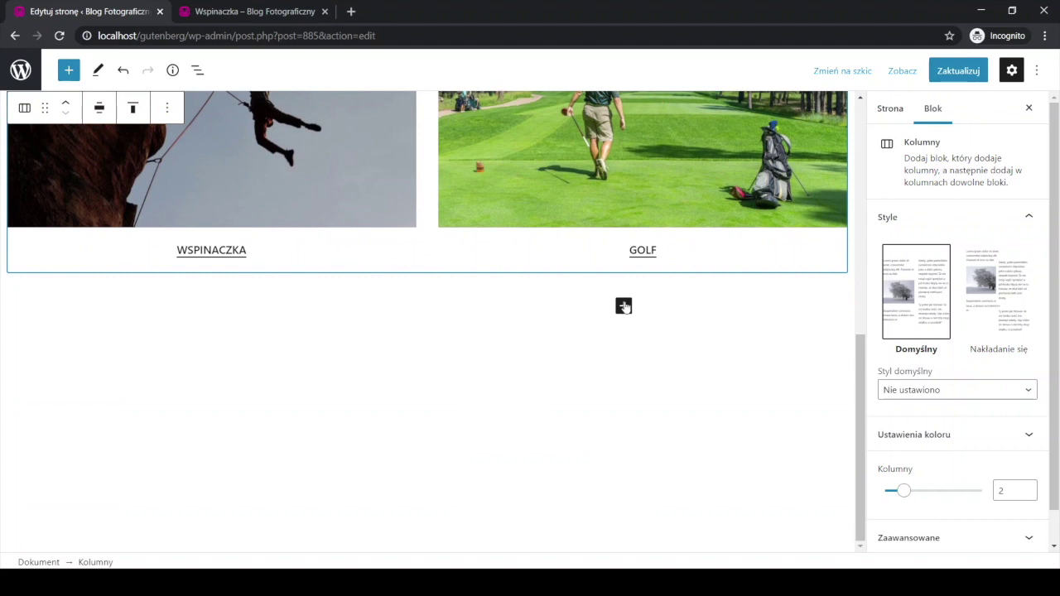
scroll(330, 354, "up", 3)
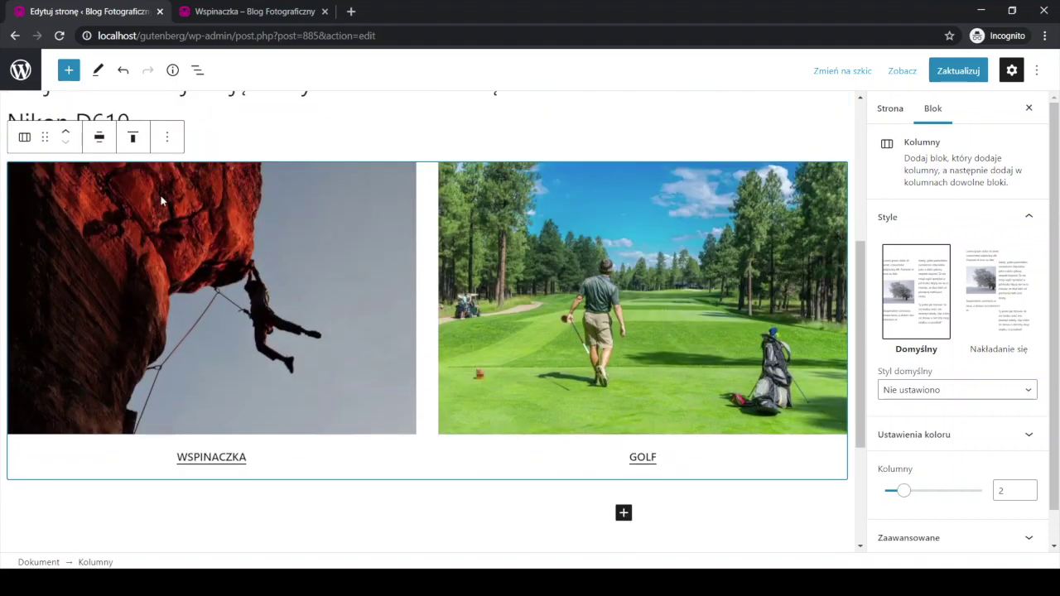
left_click(165, 147)
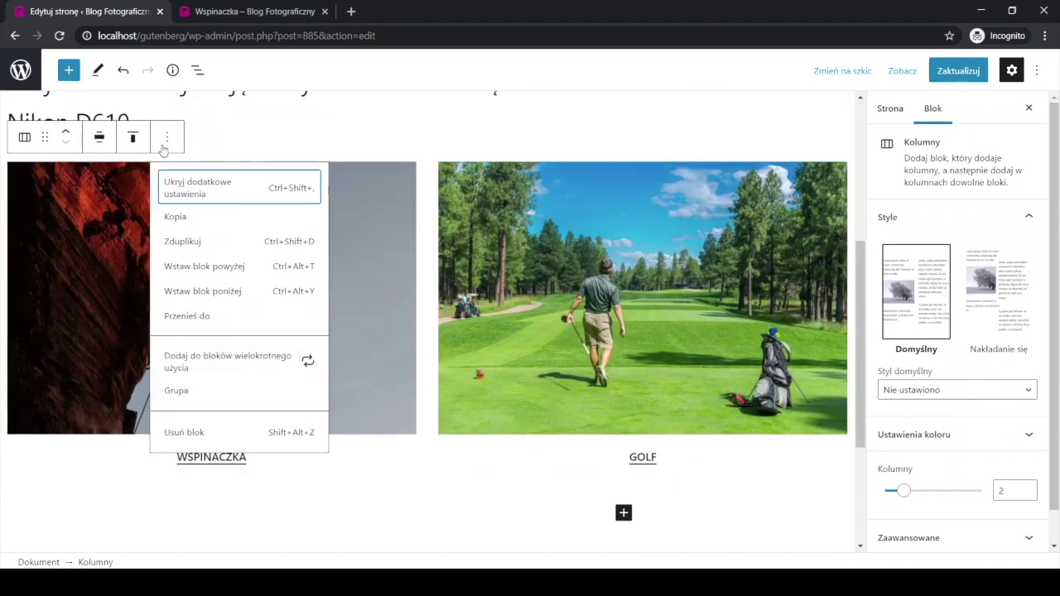
left_click(183, 241)
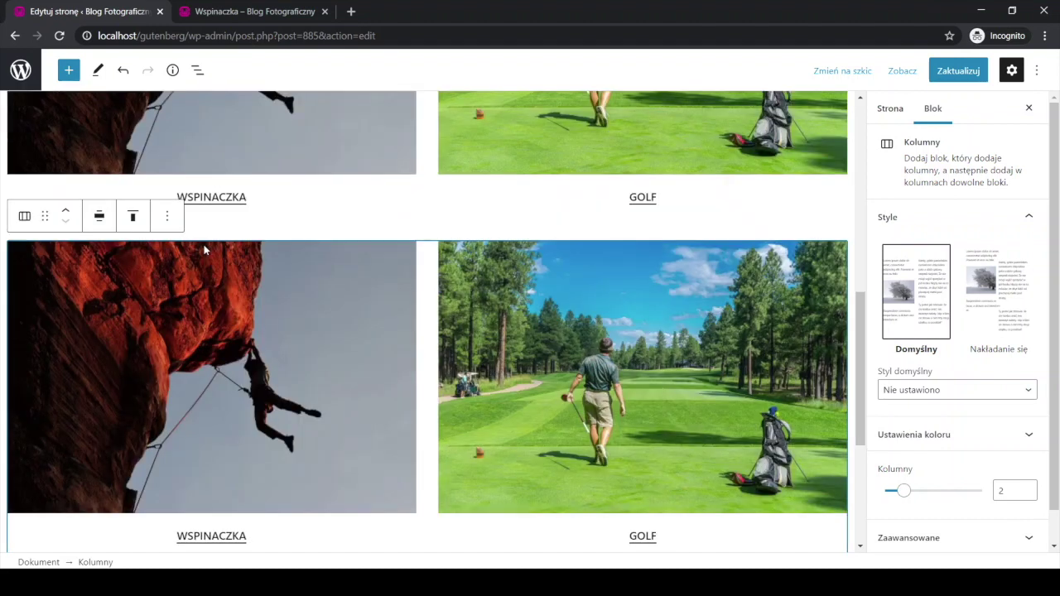
Step: Replace the climbing image in the duplicated block with ski-lift-1201084_1280-e1612532044264.jpg from the media library
scroll(389, 363, "up", 3)
scroll(389, 363, "down", 4)
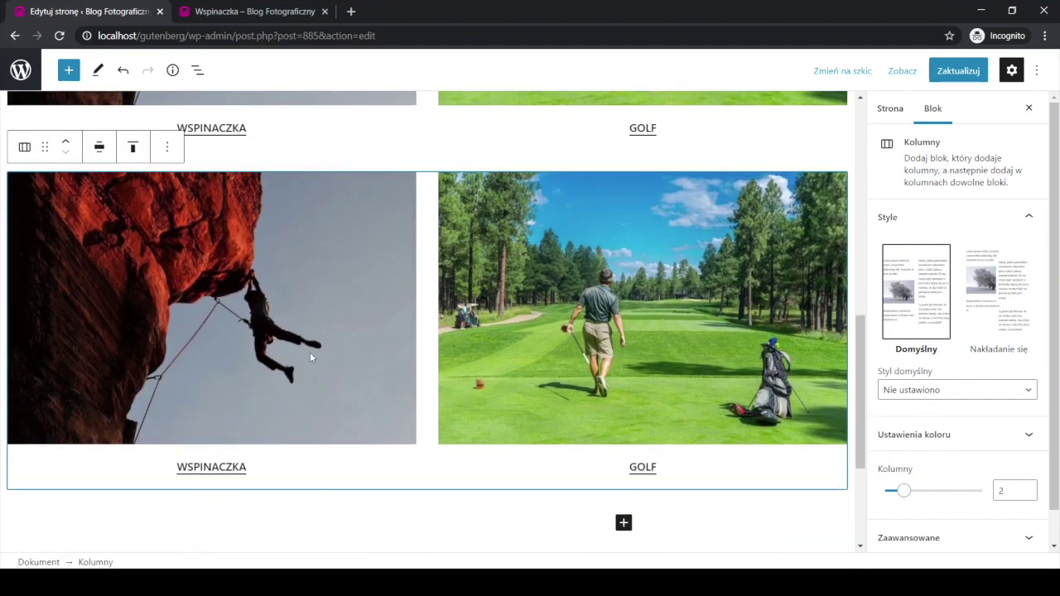
left_click(269, 346)
left_click(207, 149)
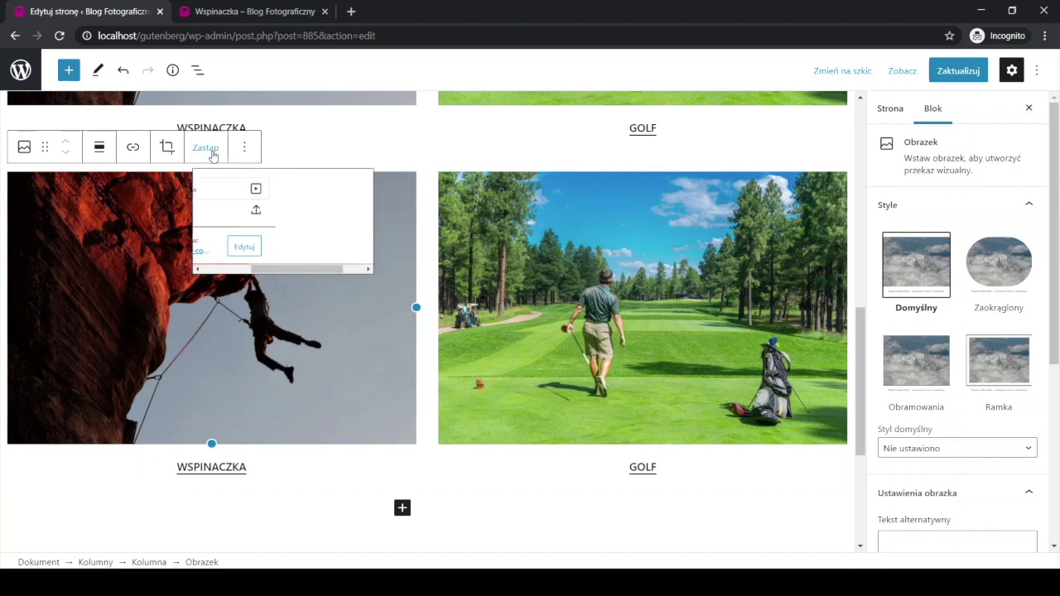
left_click_drag(289, 291, 223, 292)
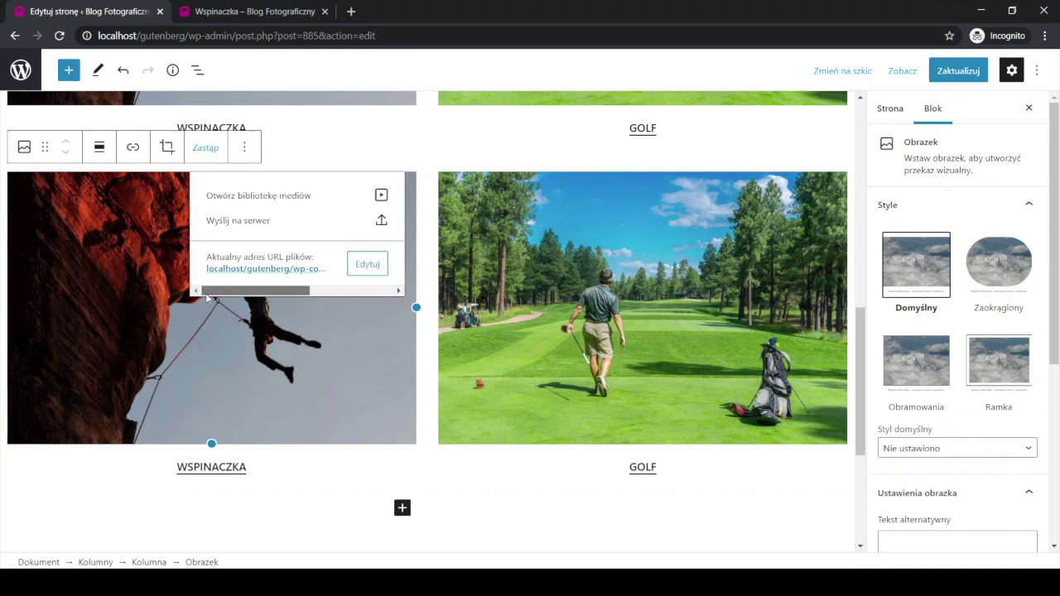
left_click(239, 199)
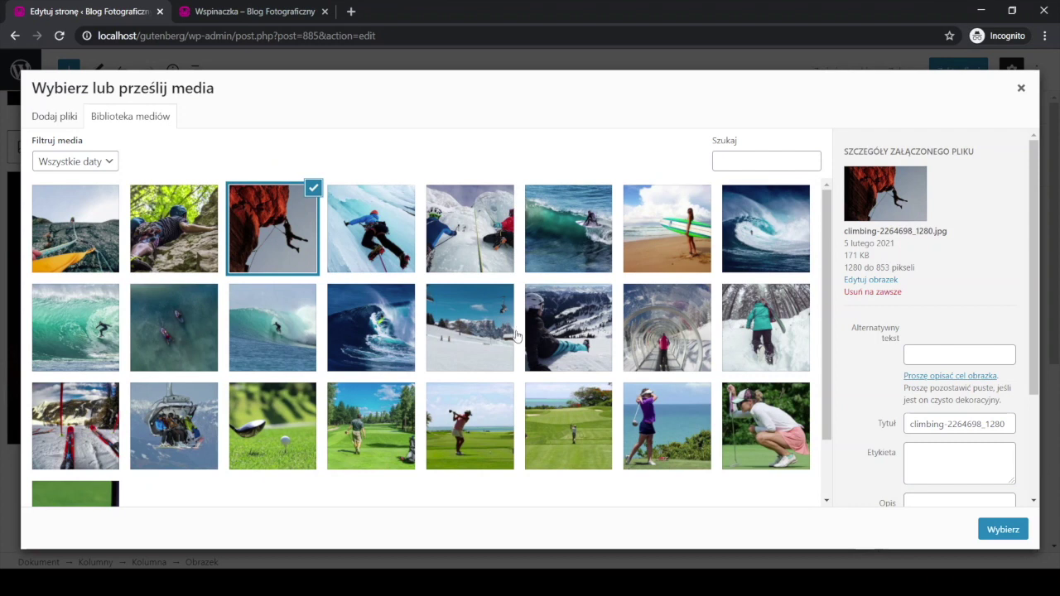
left_click(189, 430)
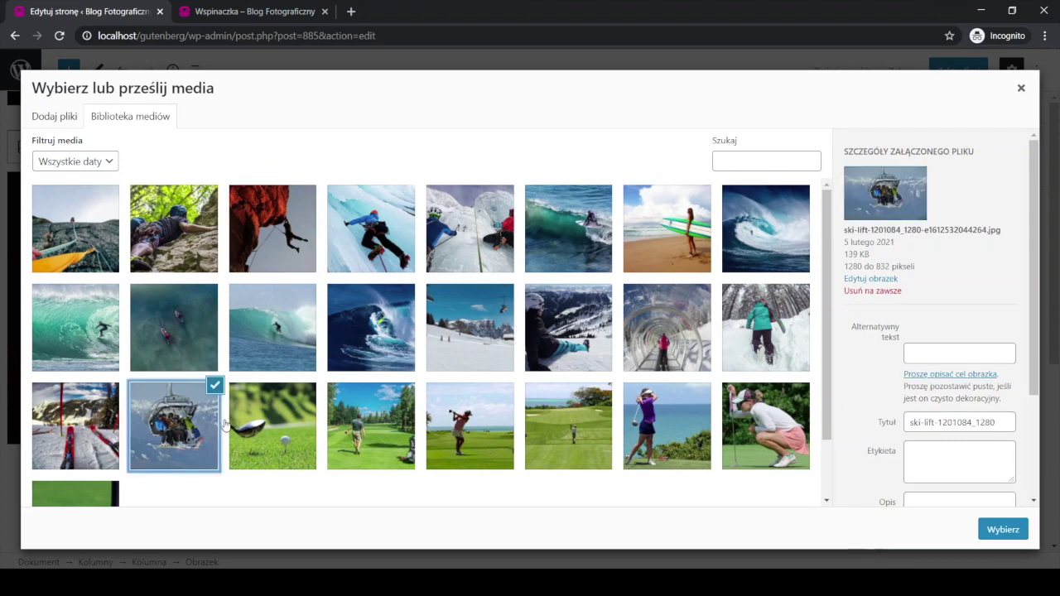
left_click(1003, 530)
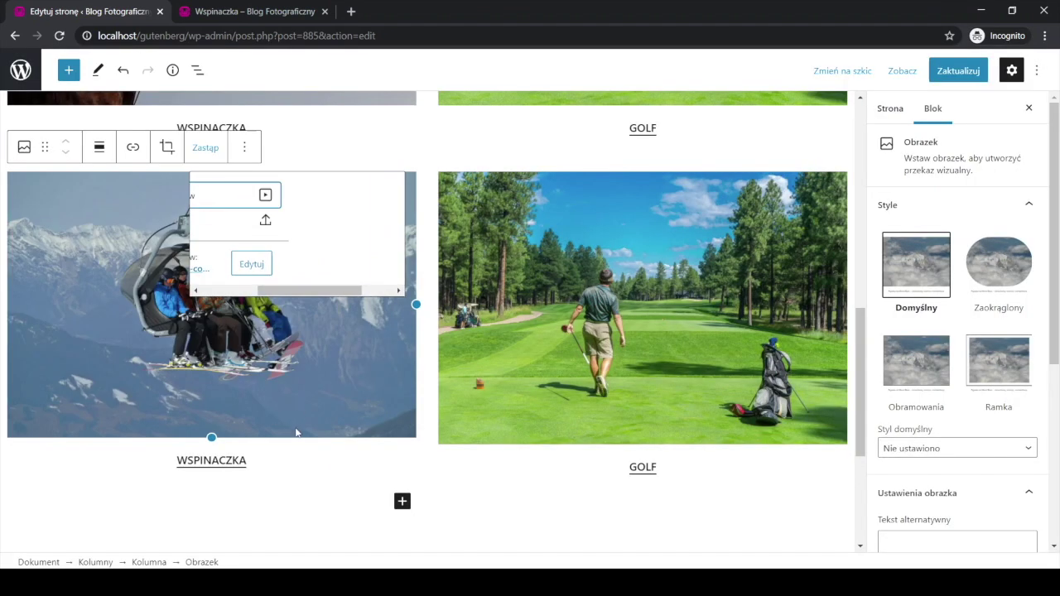
Step: Link the ski lift image to the Narciarstwo page
left_click(277, 457)
left_click_drag(278, 457, 206, 462)
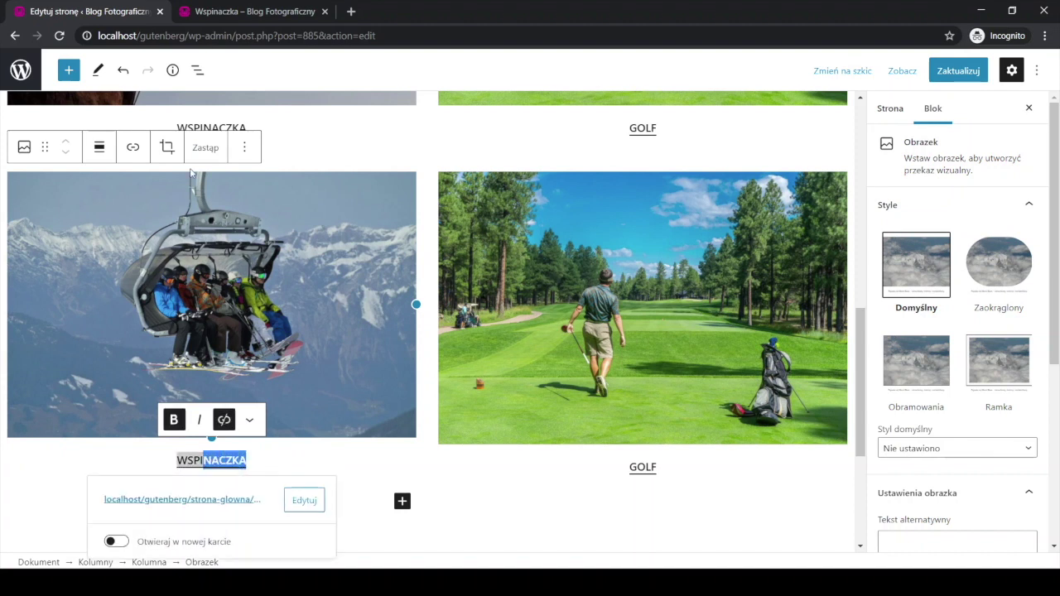
left_click(133, 148)
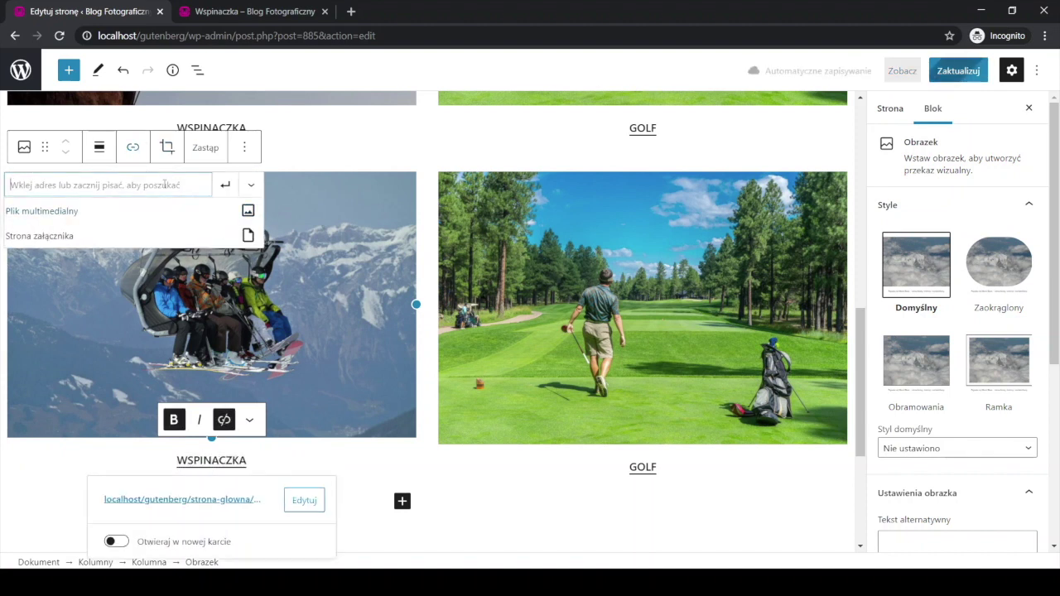
type("narc")
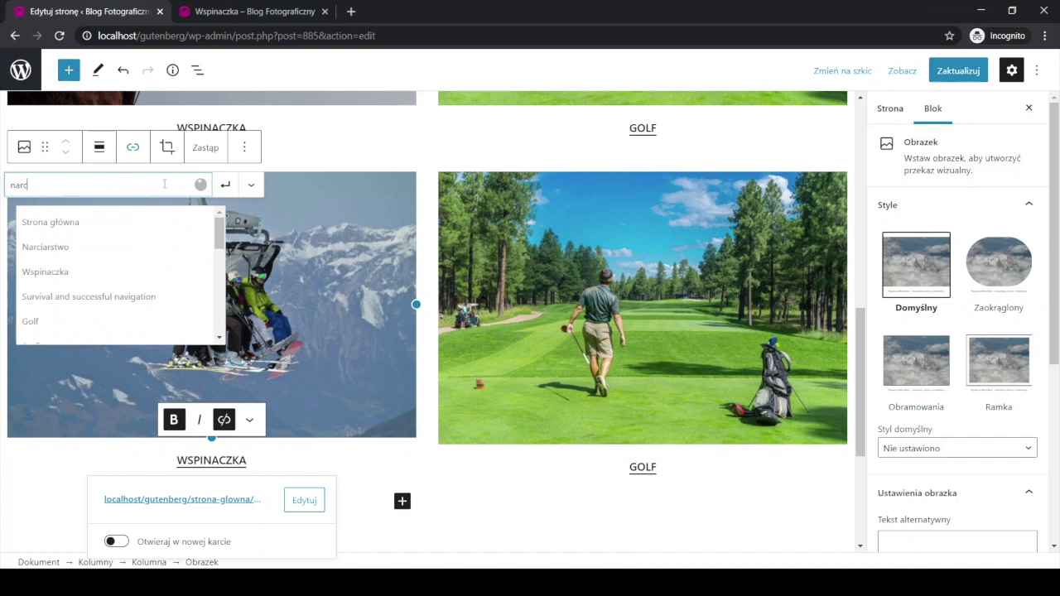
left_click(65, 224)
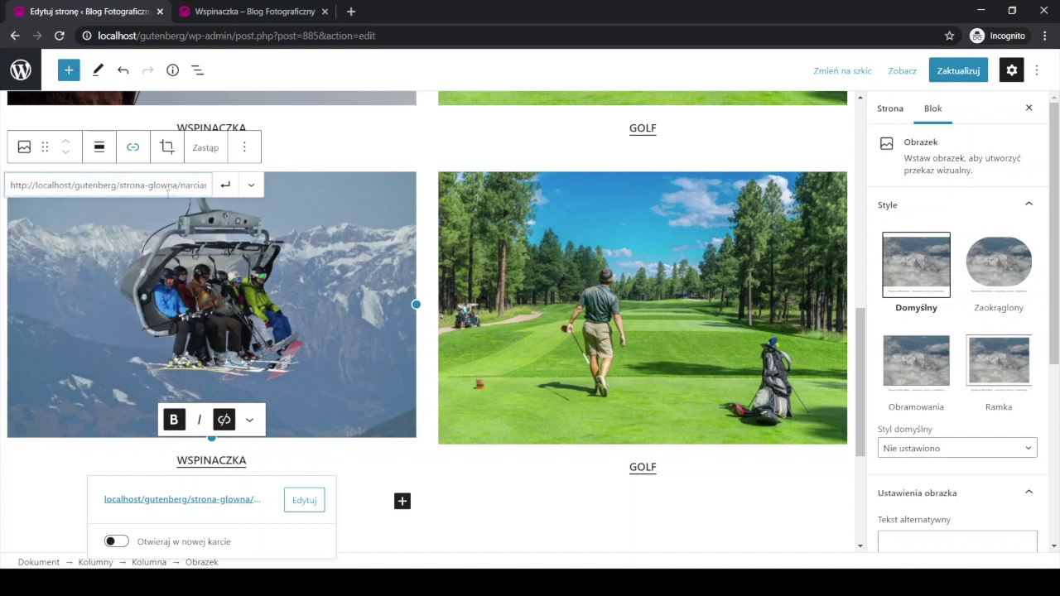
left_click(224, 186)
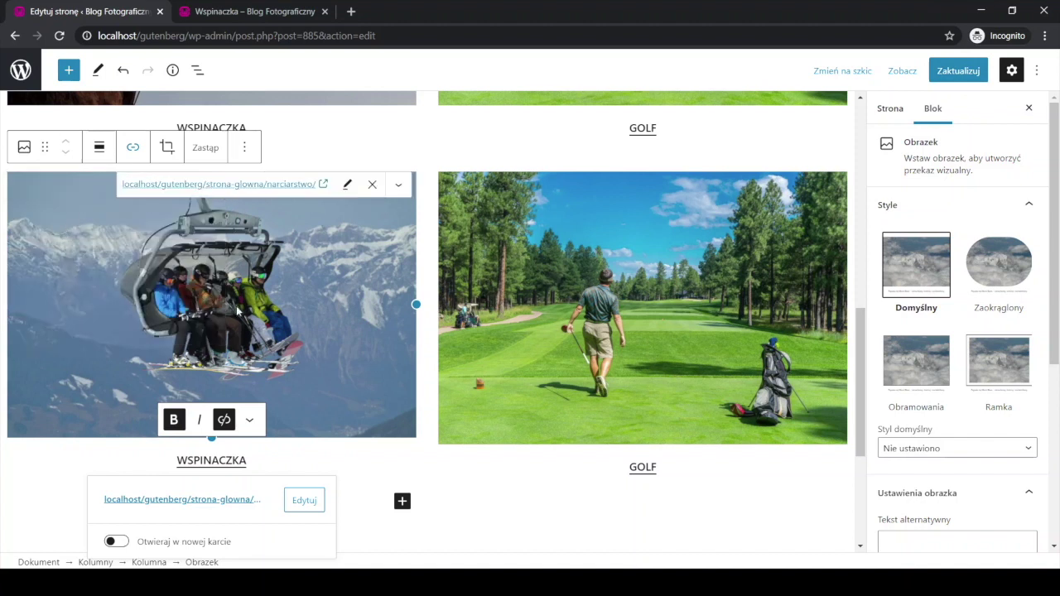
Step: Replace the ski lift image's caption with NARCIARSTWO and make it bold
left_click(254, 463)
key("BackSpace")
key("BackSpace")
key("BackSpace")
key("BackSpace")
key("BackSpace")
key("BackSpace")
key("BackSpace")
key("BackSpace")
key("BackSpace")
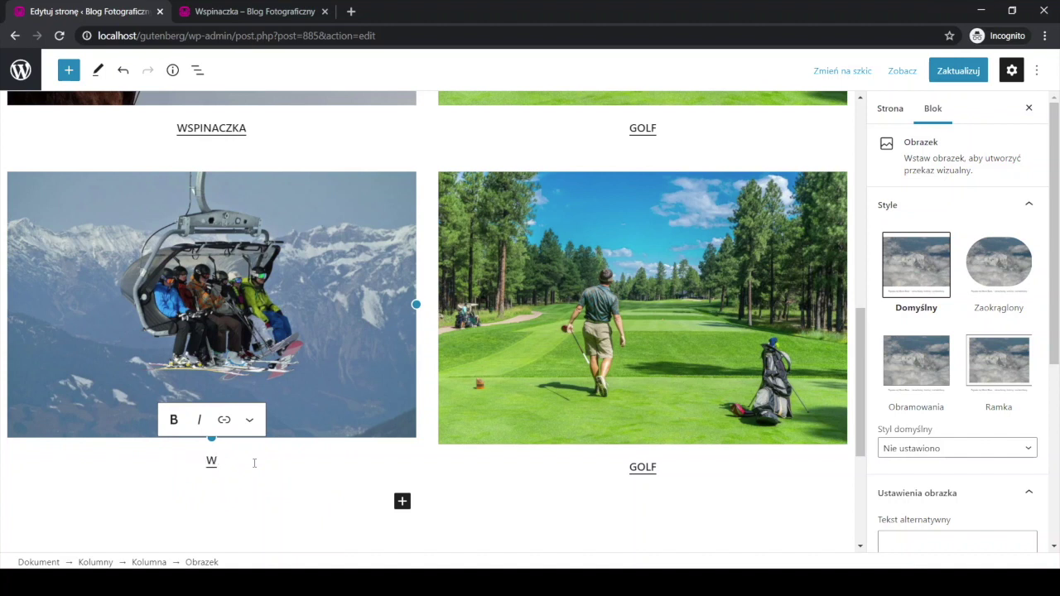
type("NARCIARSTWO")
left_click_drag(253, 463, 173, 460)
left_click(174, 420)
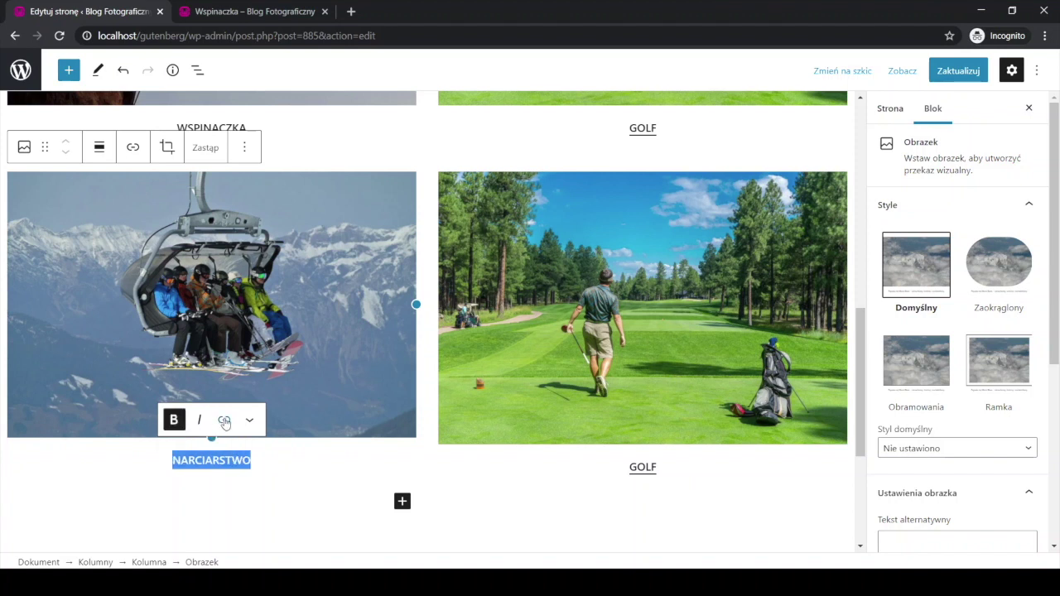
Step: Link the NARCIARSTWO caption text to the Narciarstwo page
left_click(223, 420)
type("na")
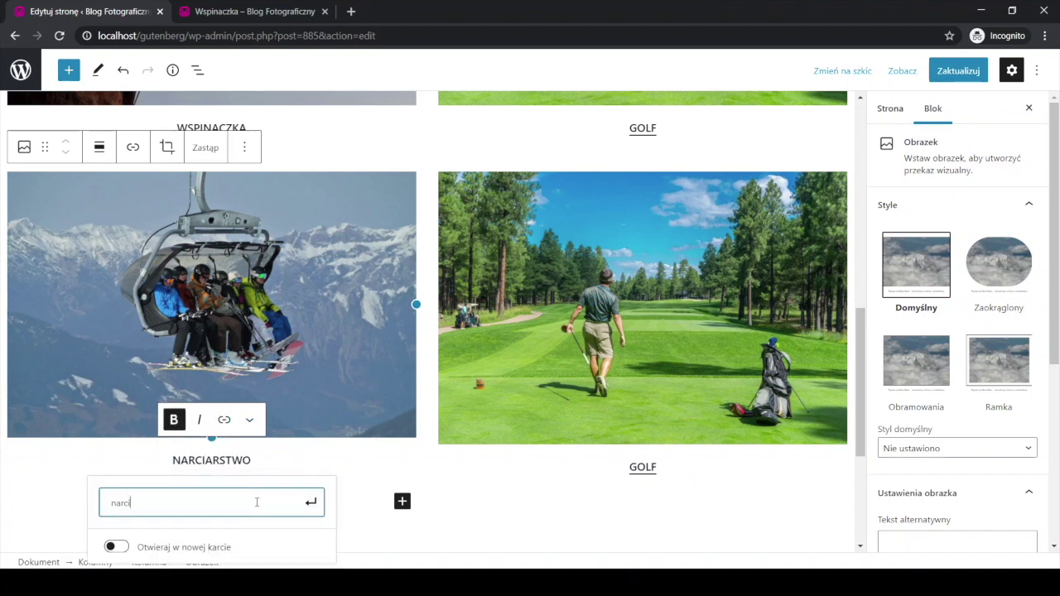
type("rci")
left_click(216, 347)
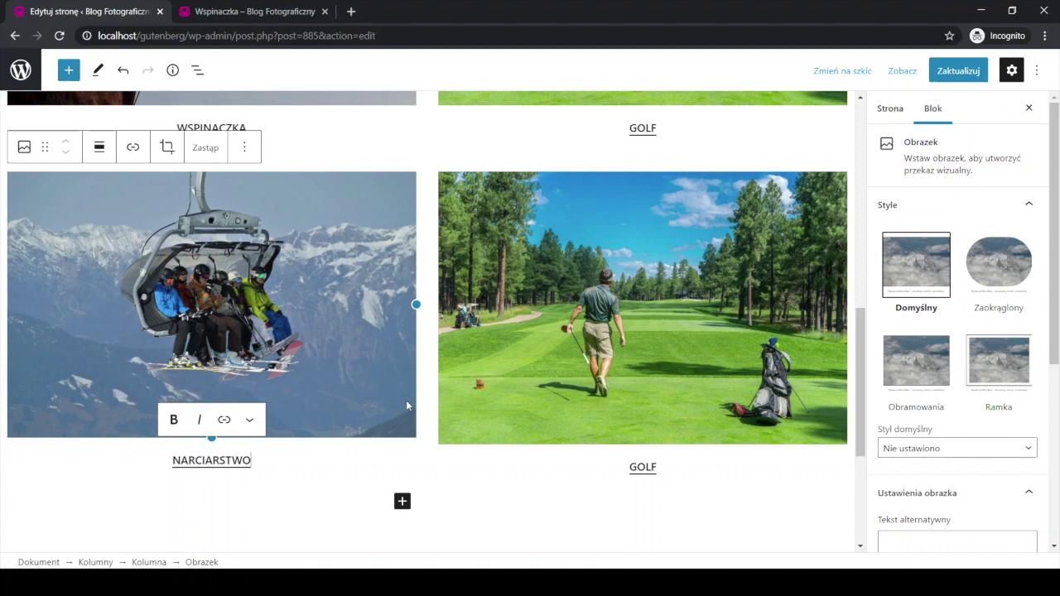
Step: Replace the golf image beside the ski lift with adventure-1868519_1280-e1612532101160.jpg from the media library
left_click(527, 368)
left_click(635, 155)
left_click(648, 199)
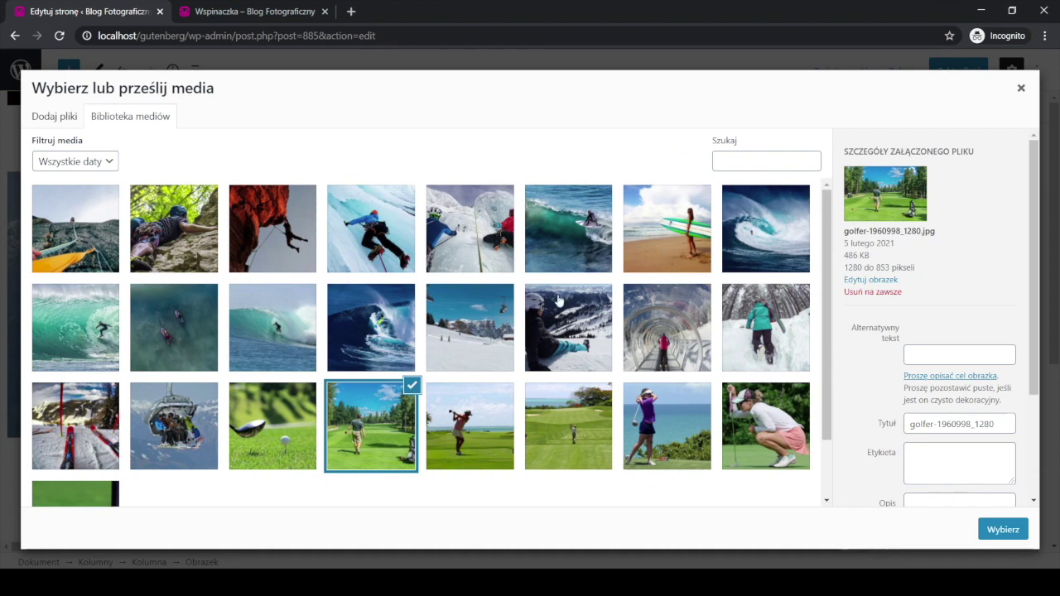
left_click(166, 338)
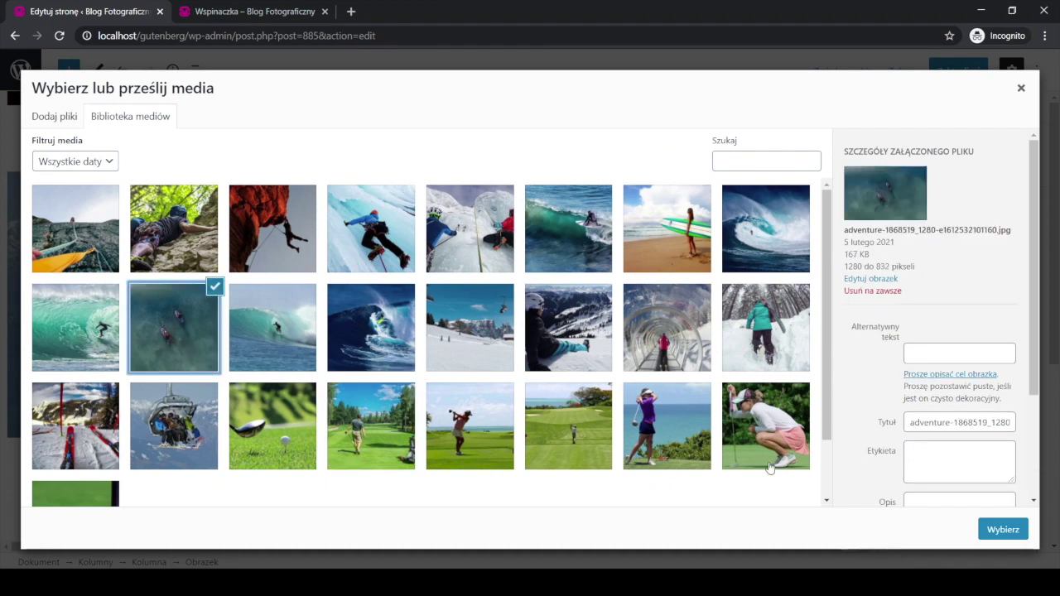
left_click(1001, 530)
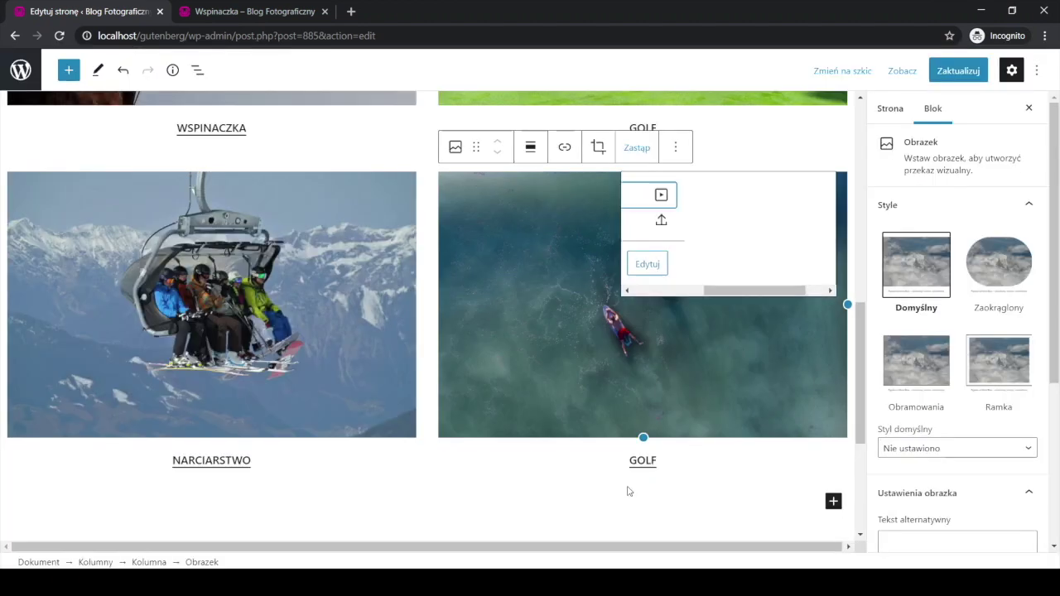
Step: Replace the surfers image's GOLF caption with SURFING and make it bold
left_click(666, 462)
key("BackSpace")
type("SURFING")
left_click_drag(667, 460, 619, 460)
left_click(605, 419)
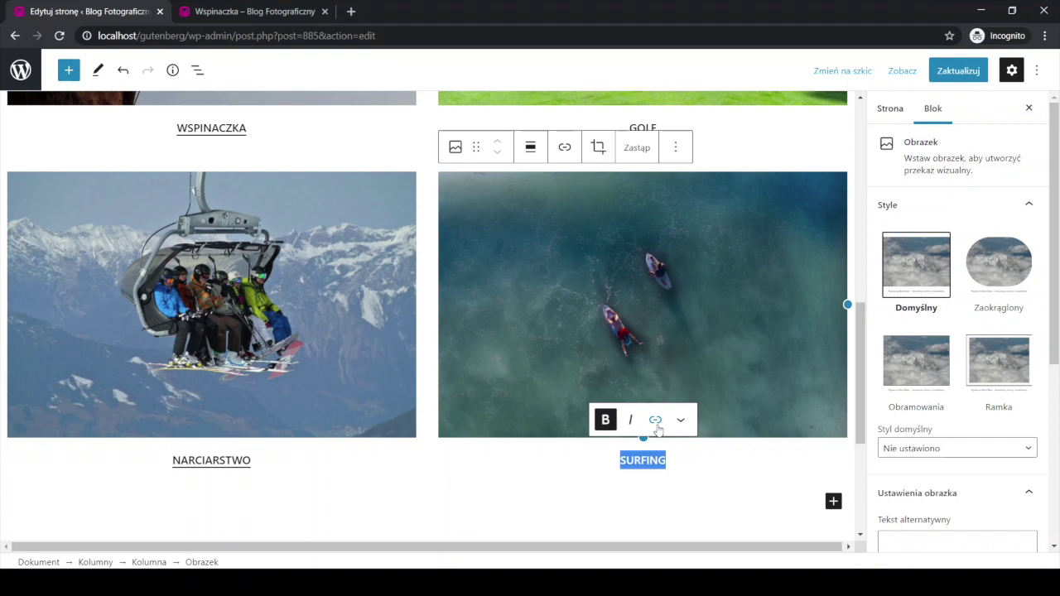
Step: Link the SURFING caption text to the Surfing page
left_click(655, 421)
type("surf")
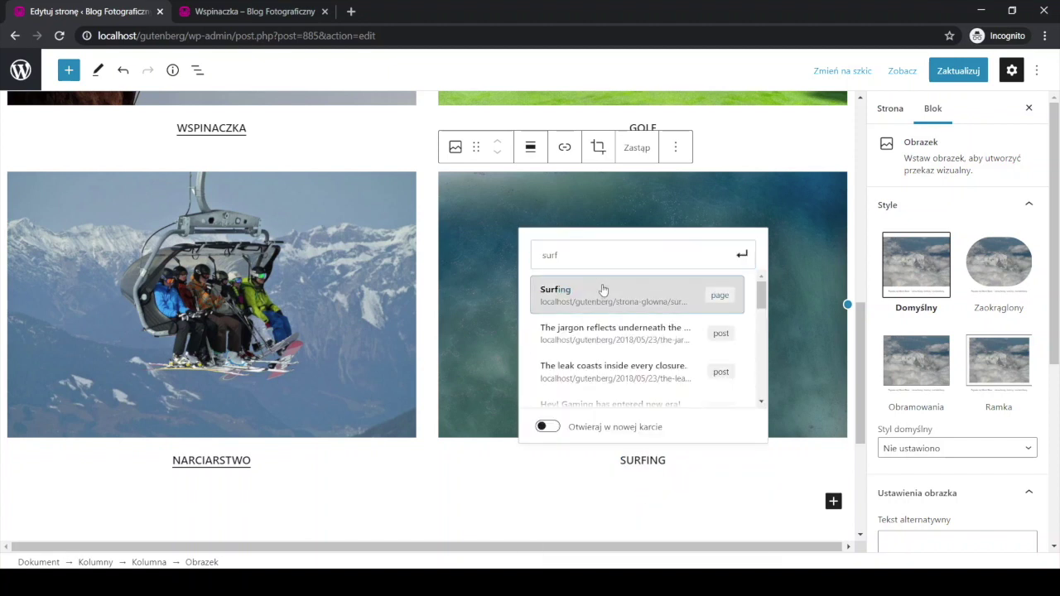
left_click(599, 289)
Step: Link the surfers image itself to the Surfing page and update the home page
left_click(567, 157)
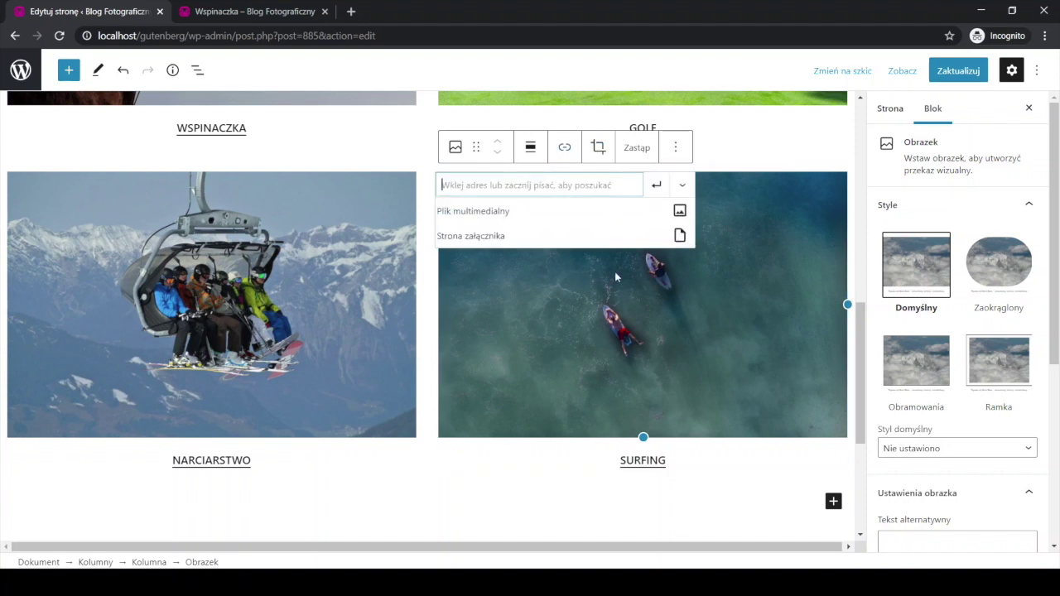
type("surf")
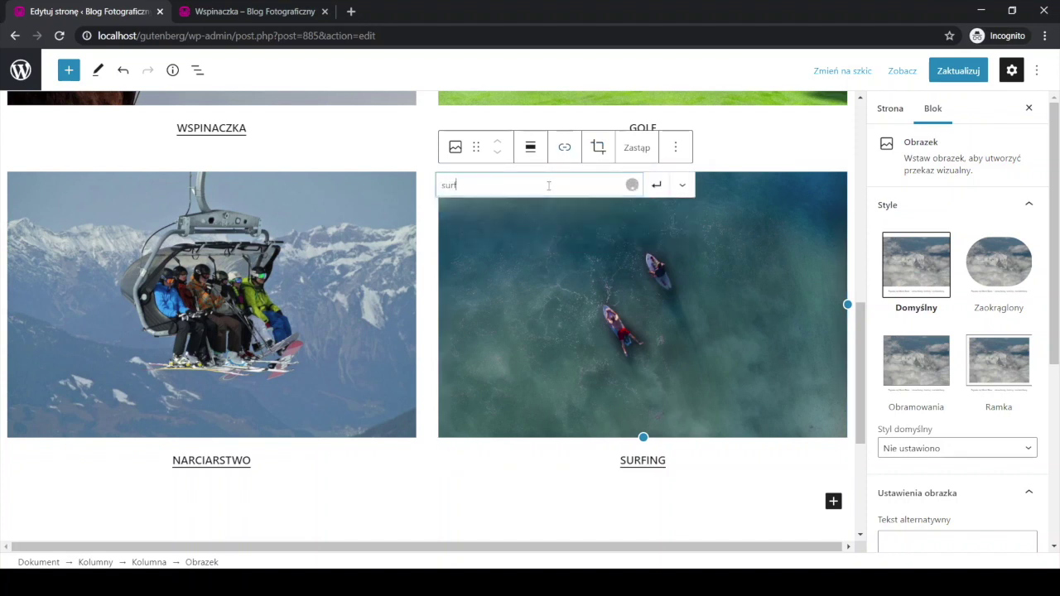
left_click(544, 232)
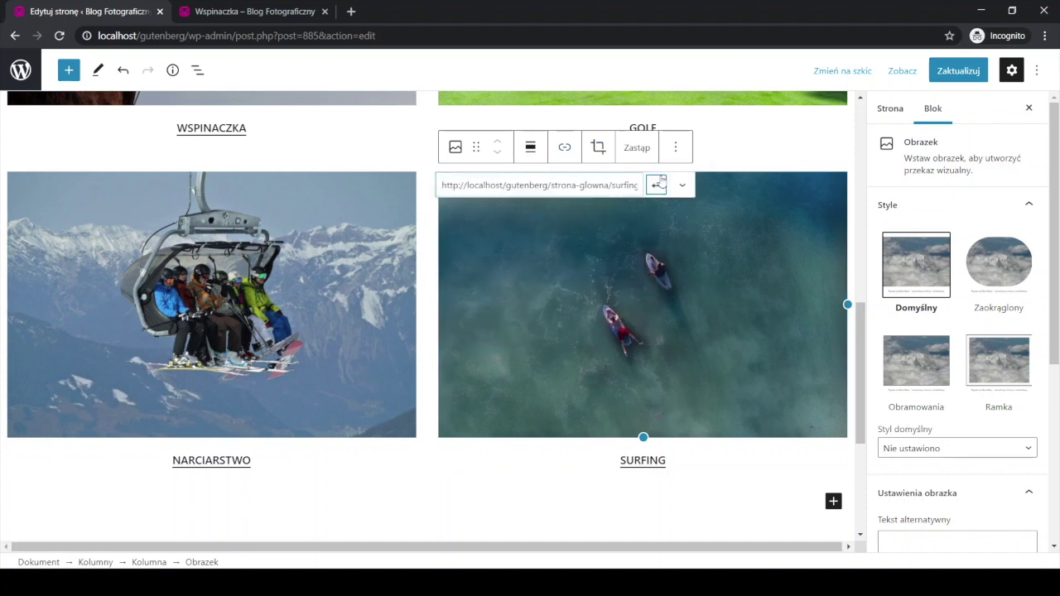
left_click(958, 70)
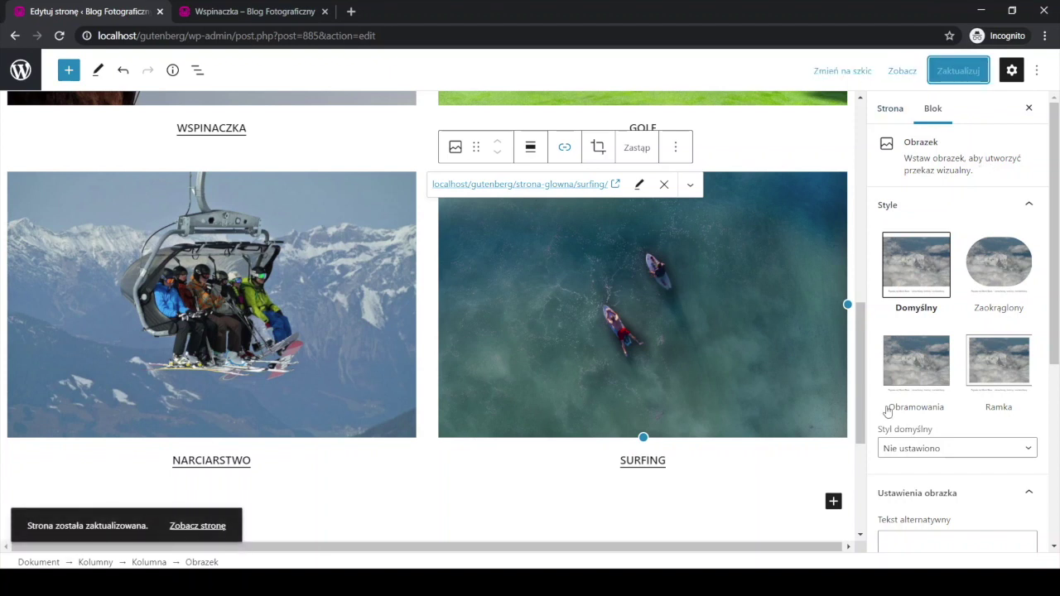
Step: Hide the settings sidebar and preview the updated home page in a new browser tab
left_click_drag(862, 377, 873, 220)
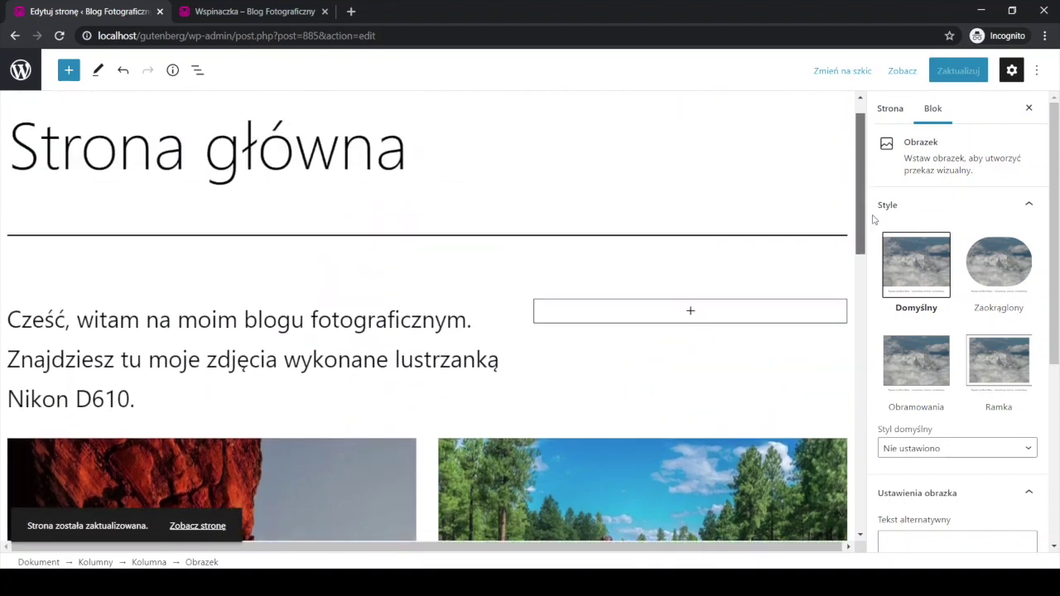
left_click(1011, 70)
mouse_move(1057, 174)
left_mouse_down()
mouse_move(1043, 452)
mouse_move(1045, 168)
left_mouse_up()
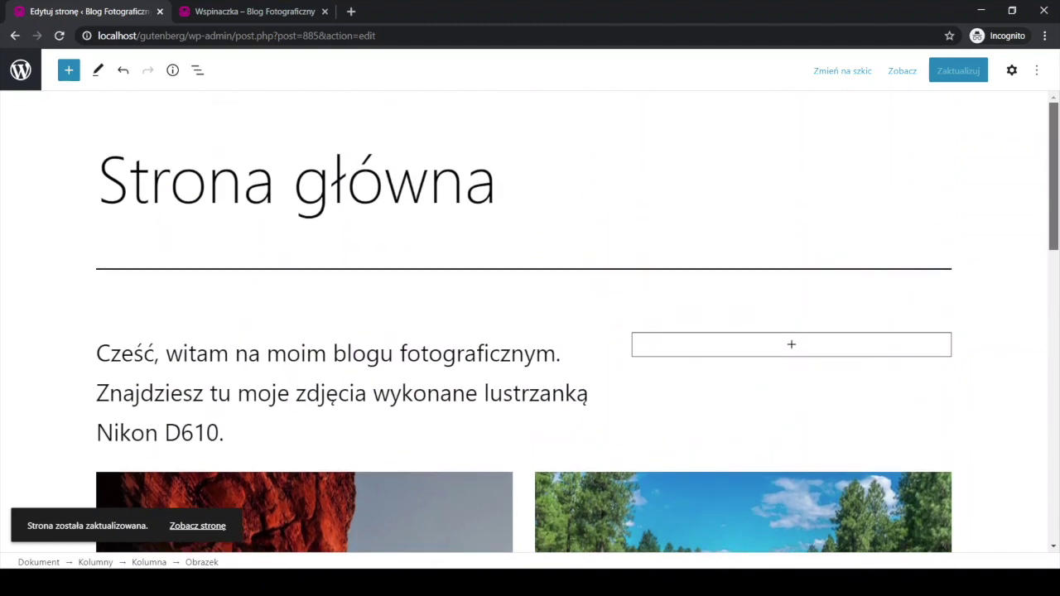
left_click(902, 78)
left_click(859, 202)
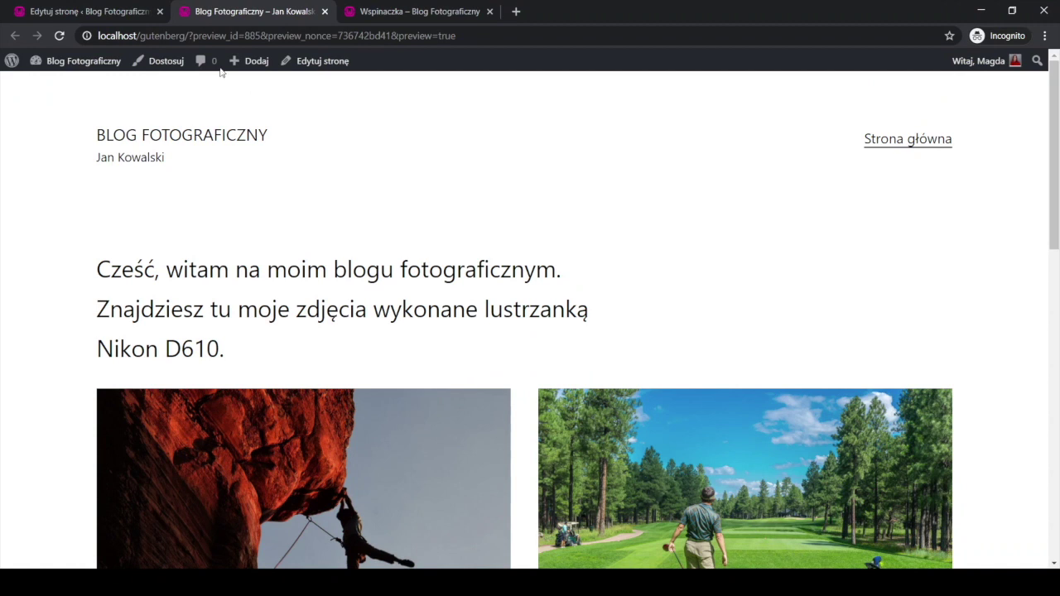
Step: Examine the previewed home page, checking the welcome text, the image grid and which images act as links
left_click(115, 16)
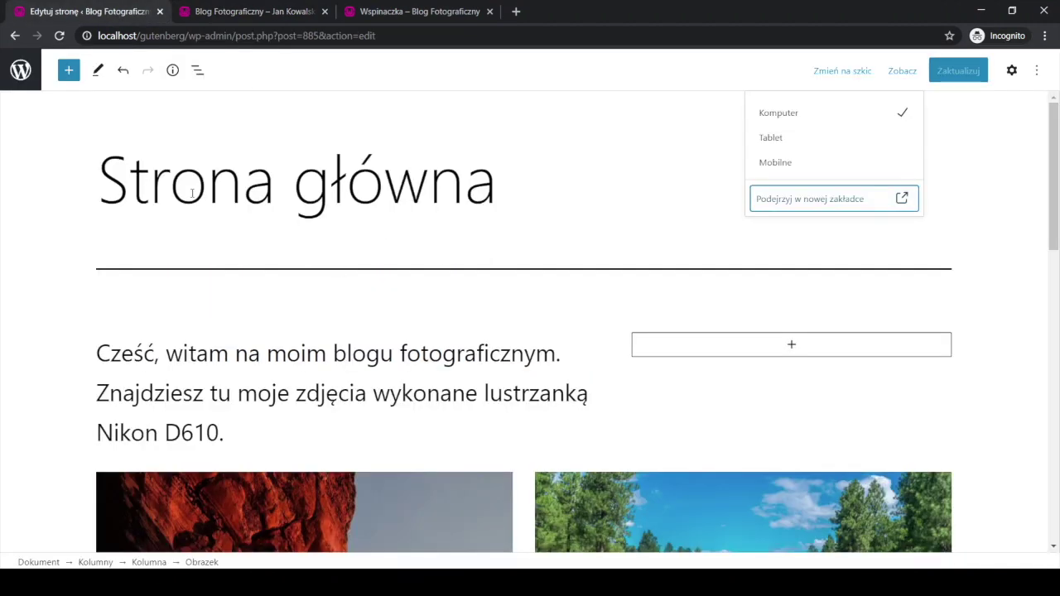
left_click(206, 12)
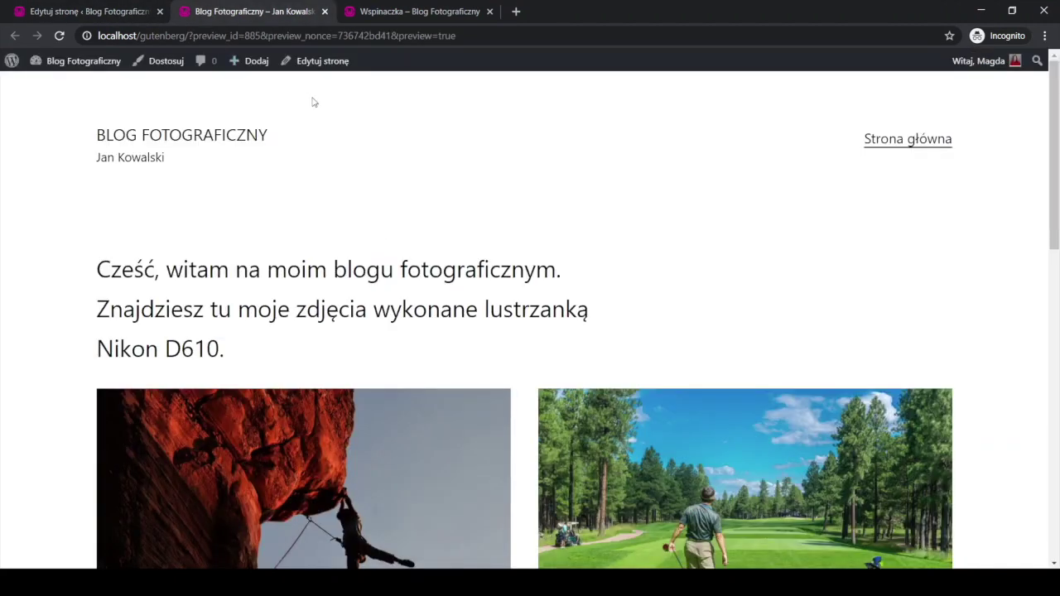
scroll(178, 286, "down", 5)
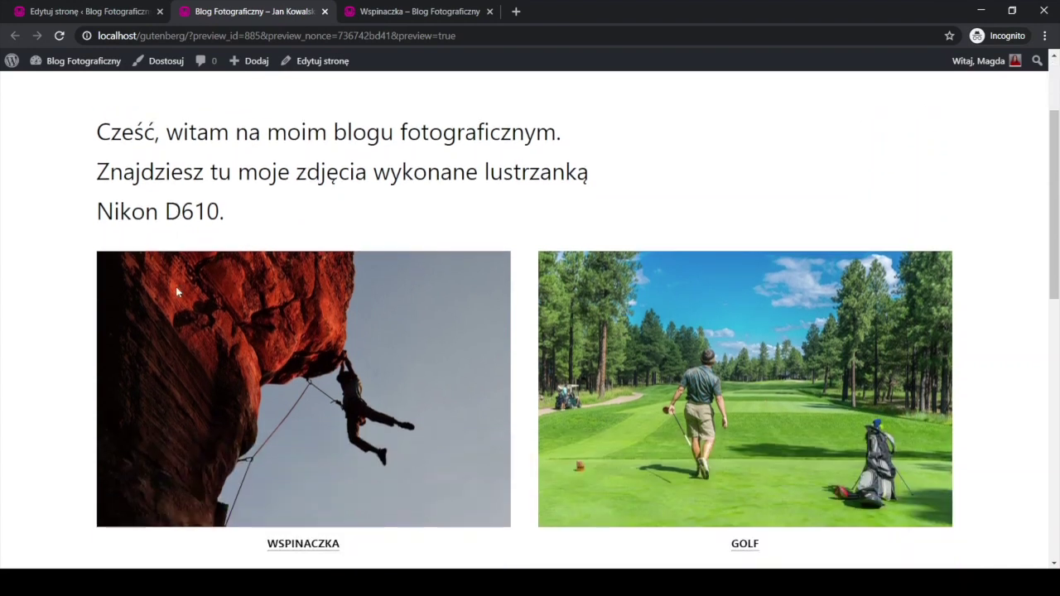
scroll(181, 278, "down", 3)
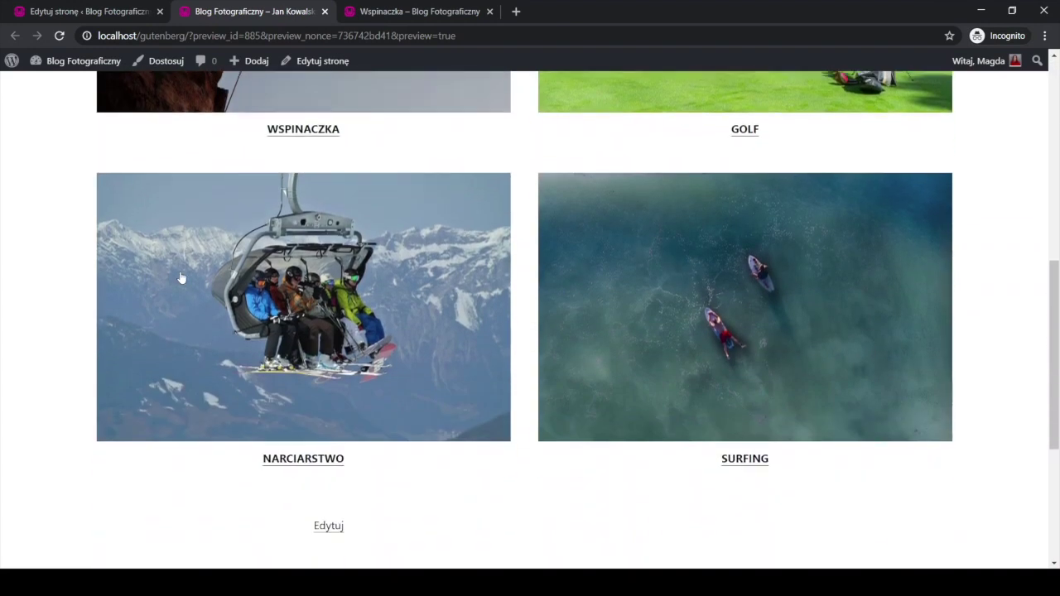
scroll(181, 277, "up", 4)
scroll(181, 277, "up", 3)
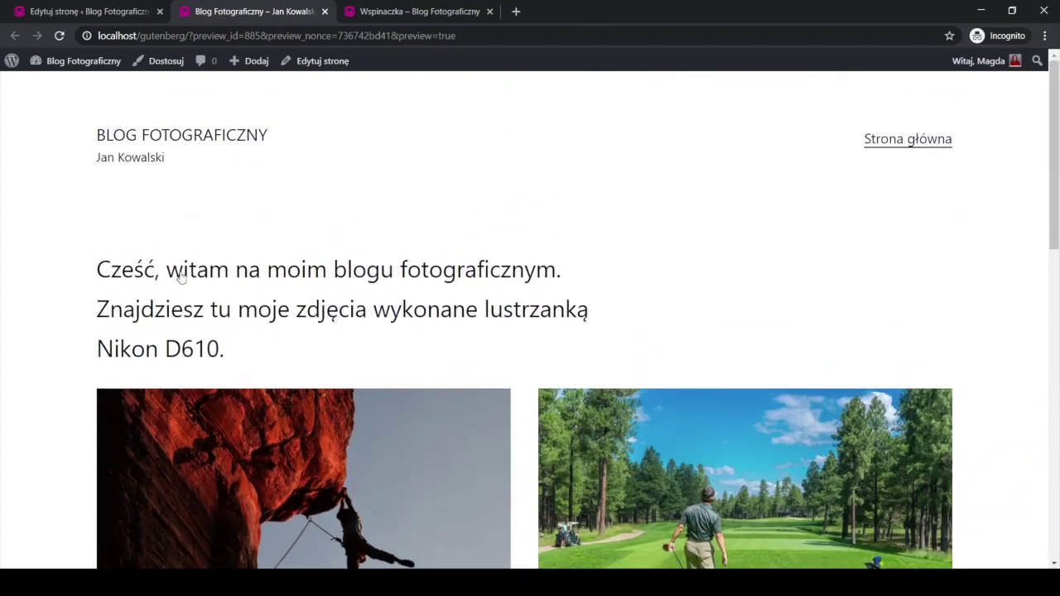
scroll(243, 335, "down", 1)
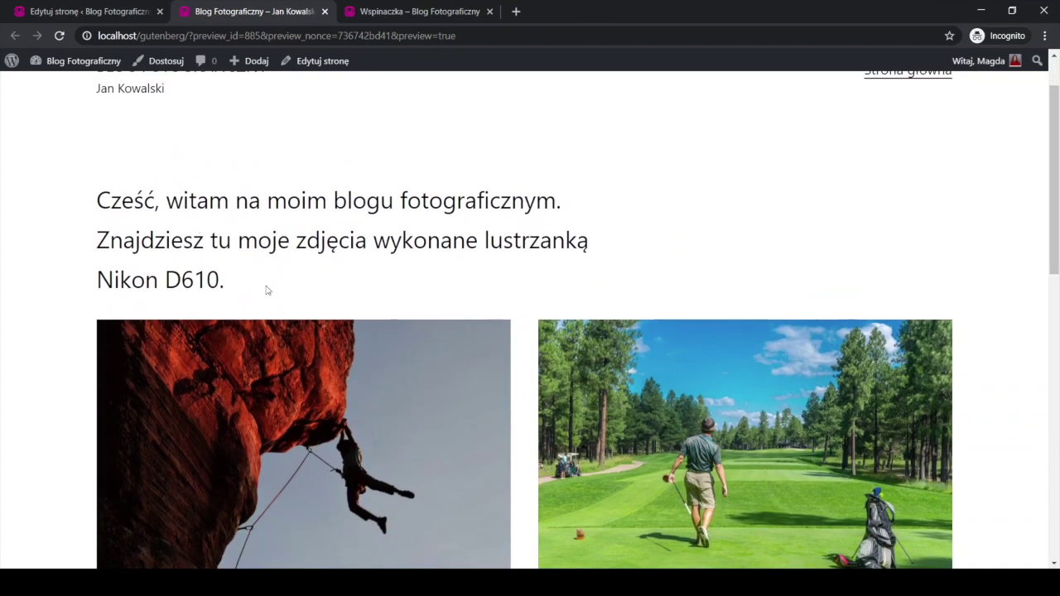
scroll(267, 289, "down", 3)
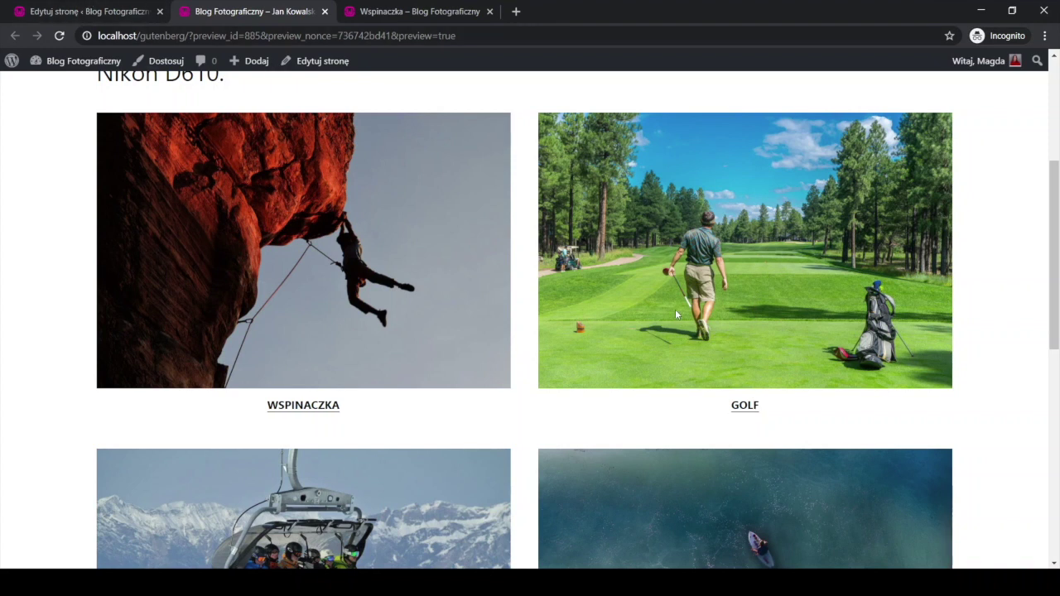
scroll(301, 341, "down", 2)
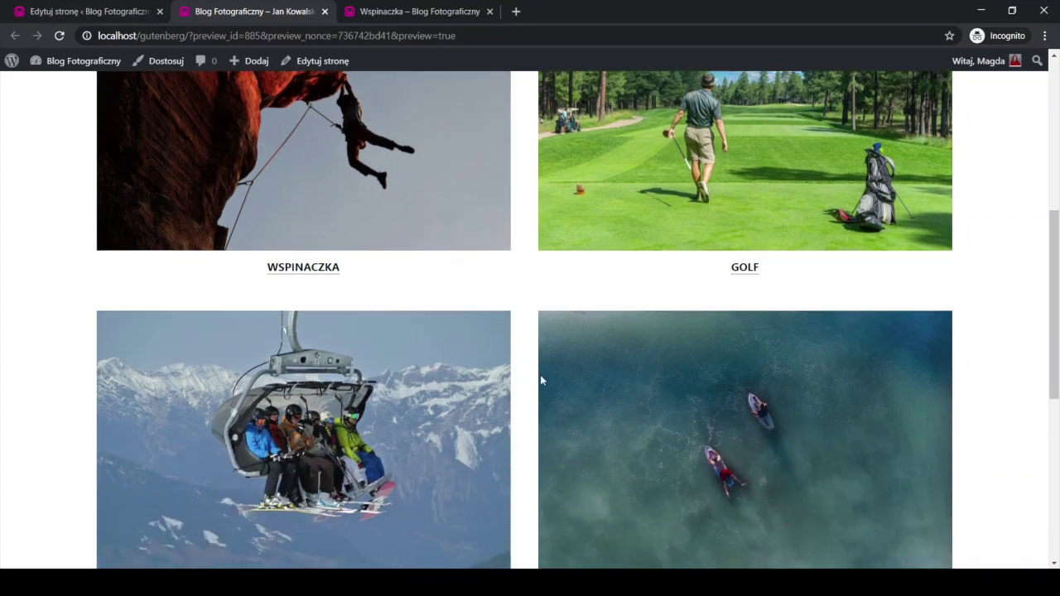
Step: Return to the editor, link the golf image to the Golf page and update the home page
left_click(104, 13)
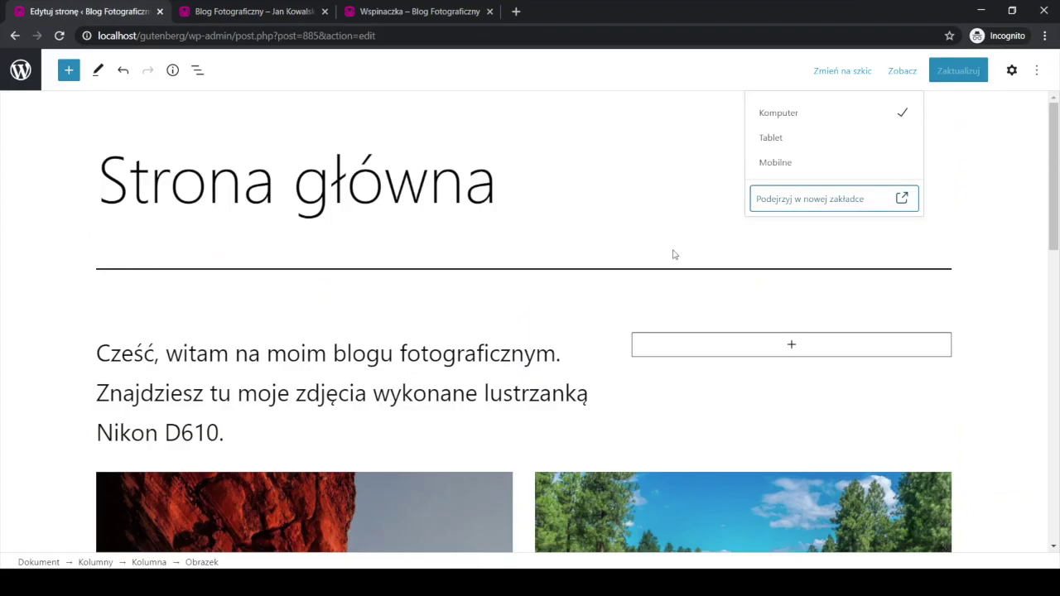
scroll(675, 256, "down", 4)
left_click(689, 265)
left_click(661, 120)
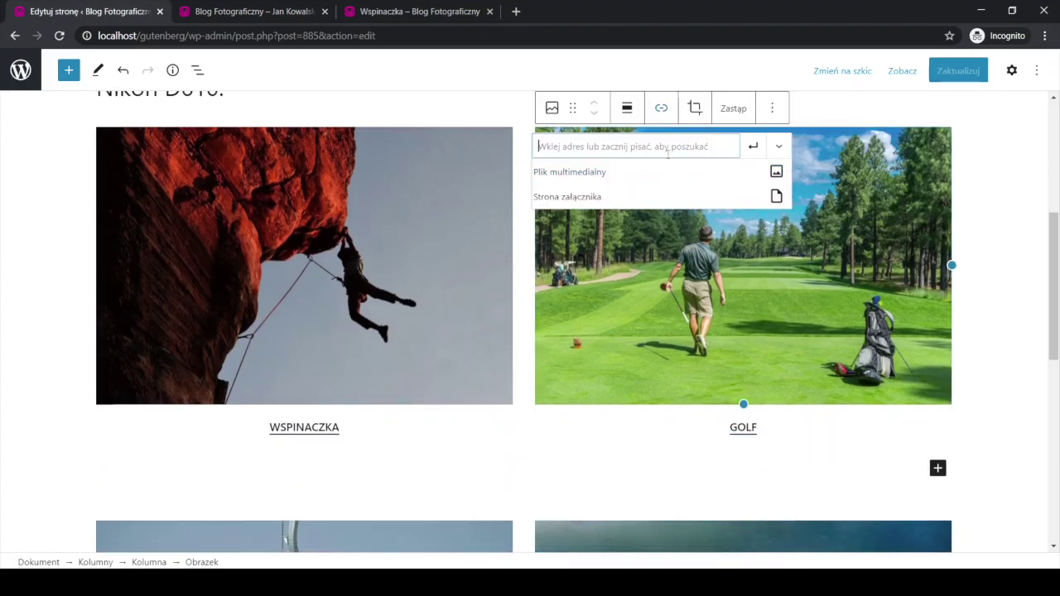
type("golf")
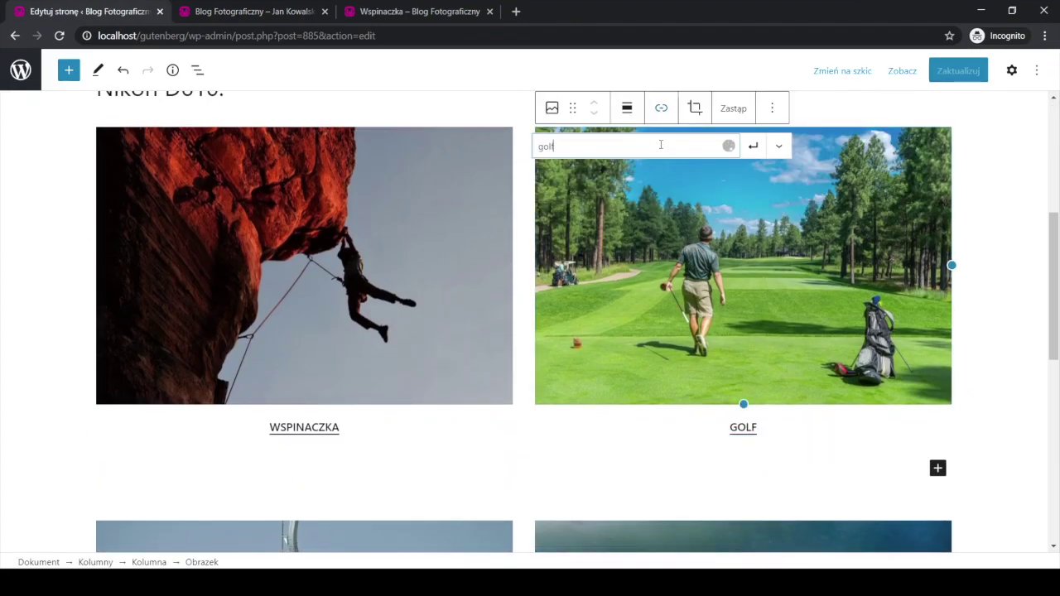
left_click(649, 190)
left_click(753, 145)
left_click(956, 72)
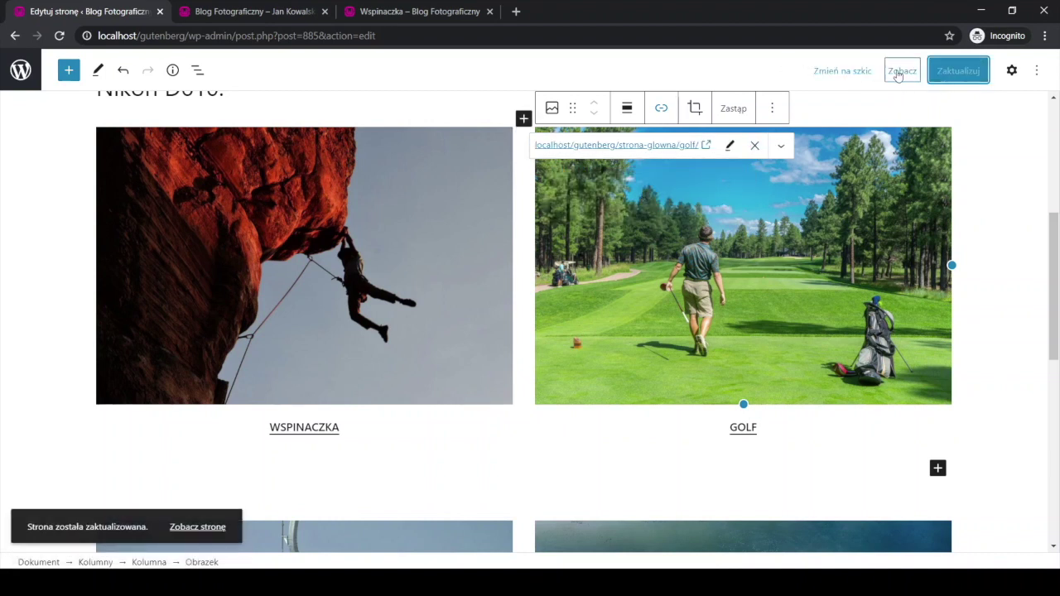
Step: Preview the updated home page in the browser tab again and check the four linked images
left_click(897, 72)
left_click(857, 199)
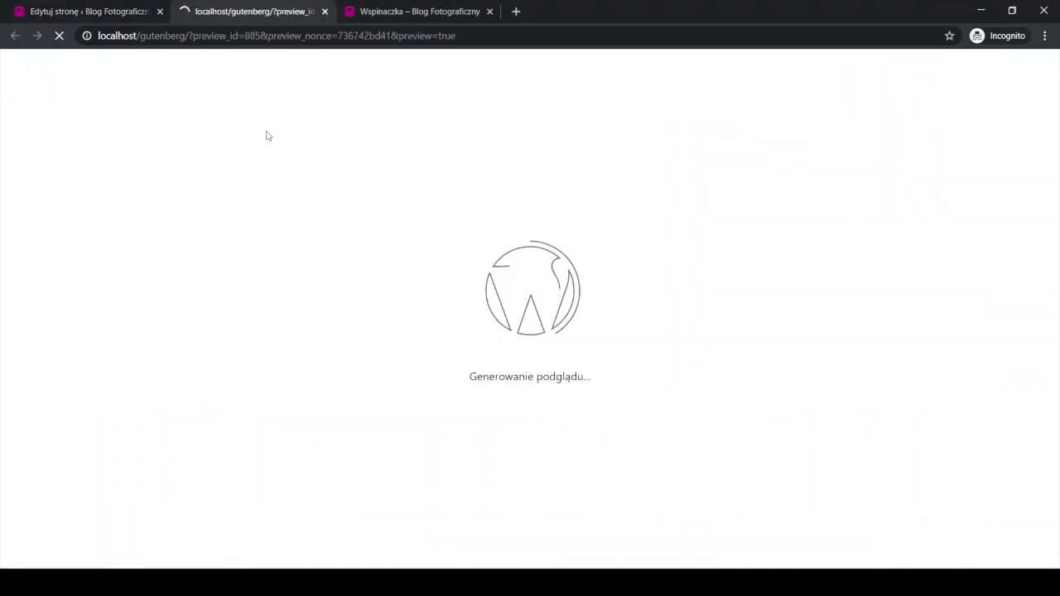
scroll(409, 290, "down", 2)
scroll(721, 331, "down", 2)
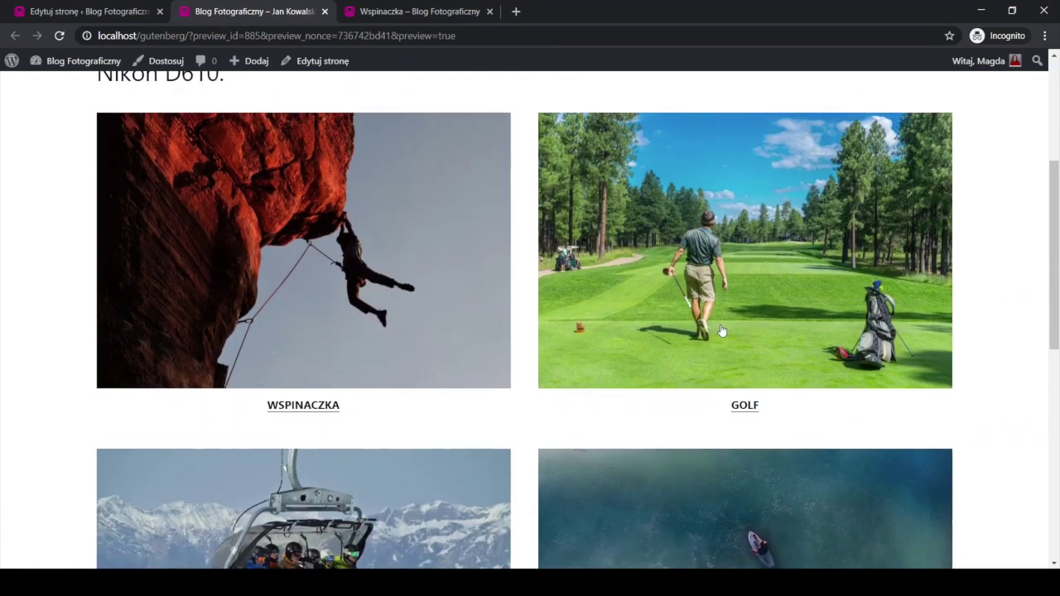
scroll(722, 331, "down", 2)
scroll(418, 385, "down", 2)
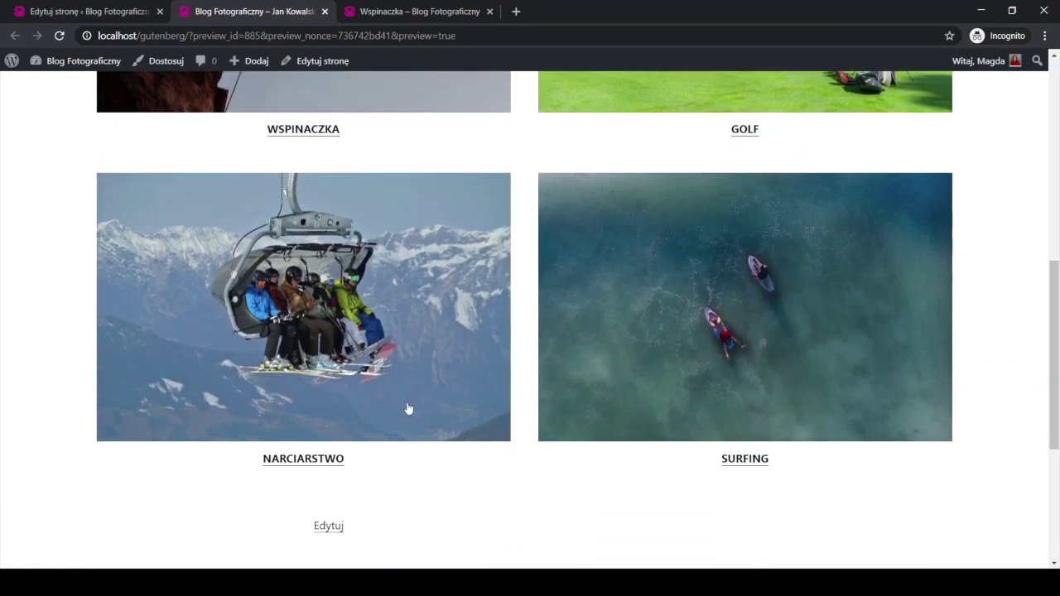
Step: Follow the golf image's link to the Golf subpage and look through its text and gallery
scroll(795, 414, "up", 3)
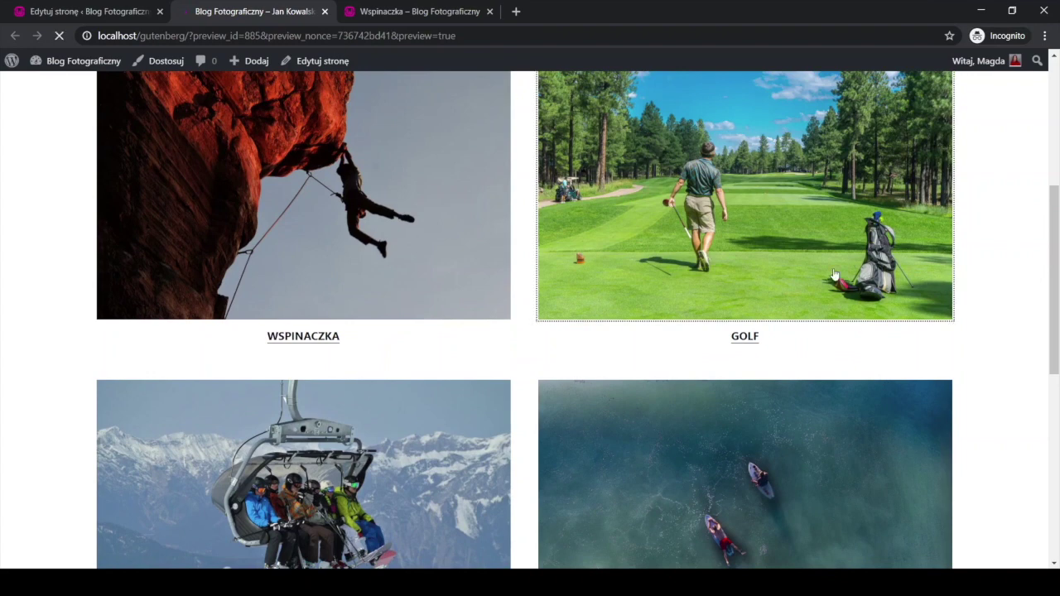
left_click(832, 274)
scroll(993, 397, "down", 10)
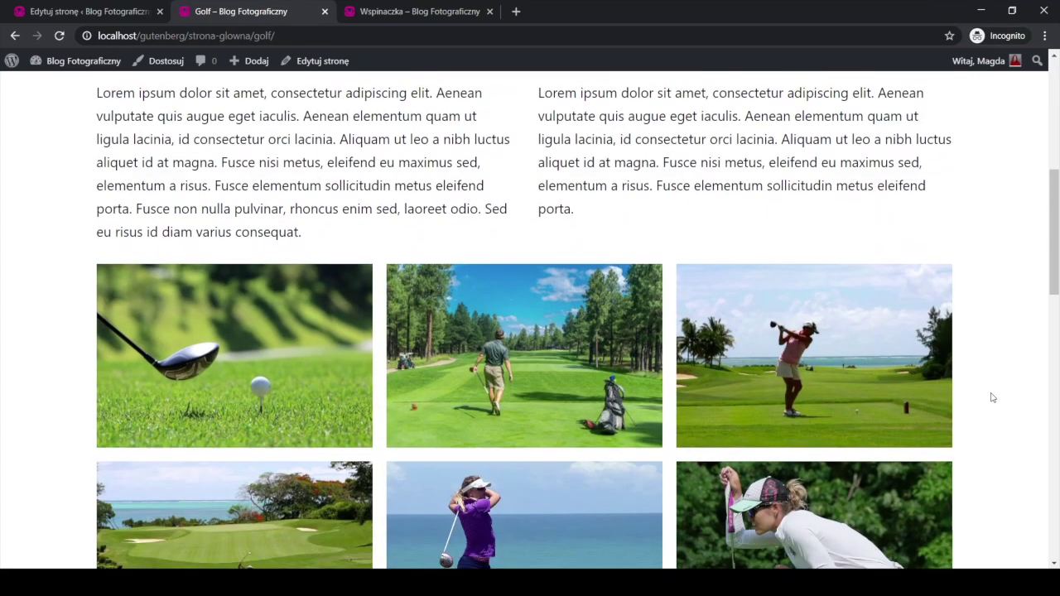
scroll(982, 396, "down", 3)
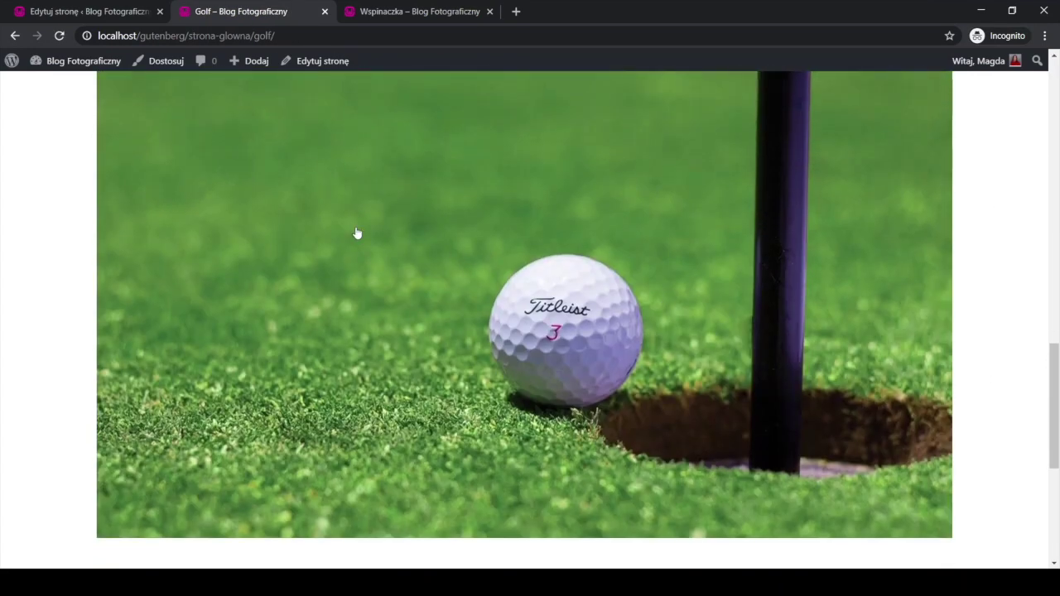
Step: Go back to the home page, open the Wspinaczka subpage through its image and enlarge the first gallery photo
left_click(16, 35)
left_click(194, 236)
scroll(194, 236, "down", 6)
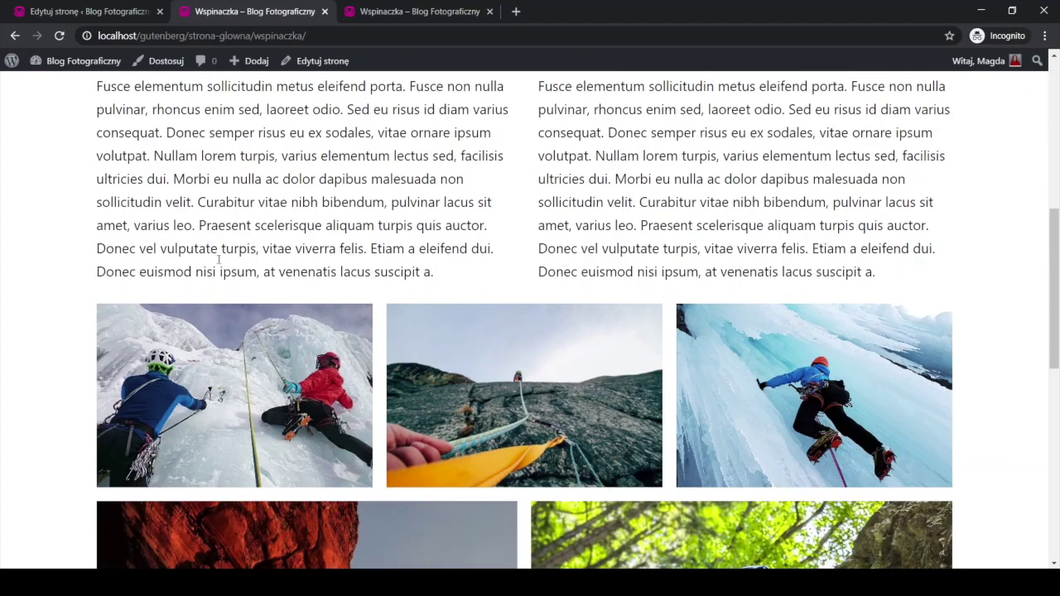
scroll(398, 377, "down", 2)
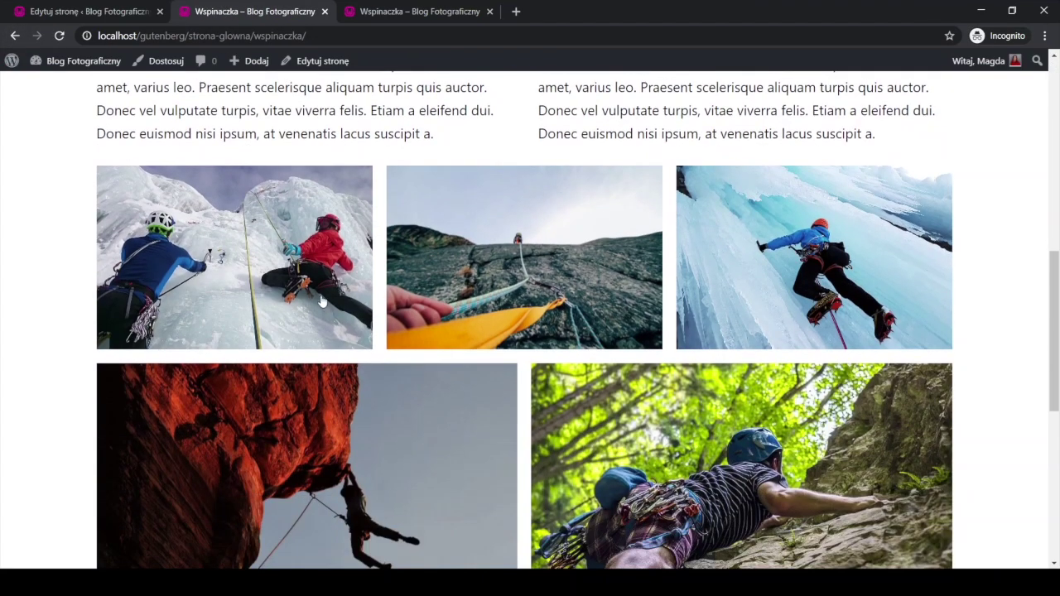
left_click(295, 282)
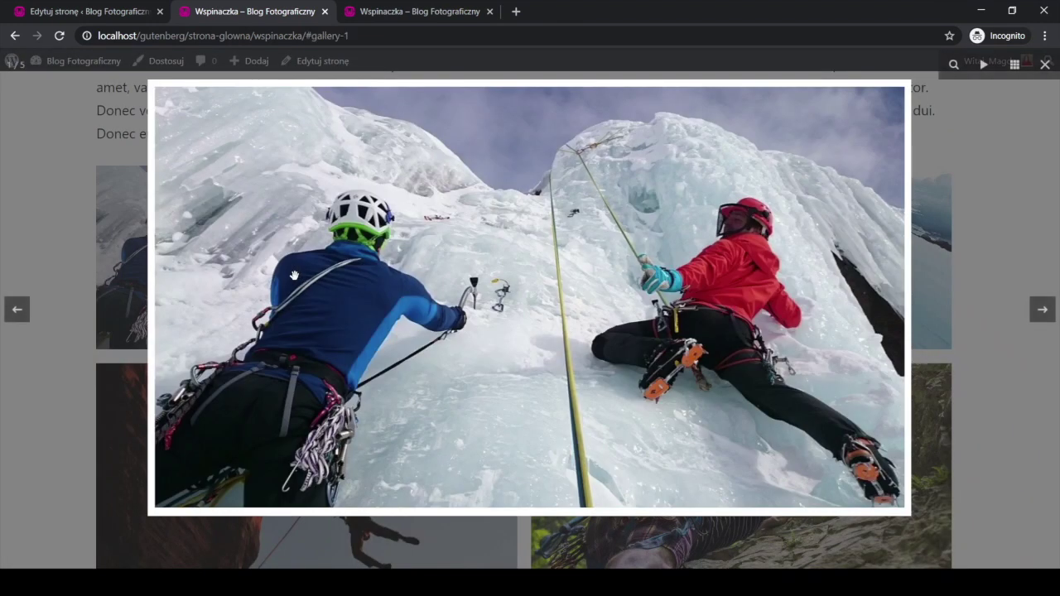
Step: Browse forward through the enlarged Wspinaczka gallery photos and close the enlarged view
left_click(1041, 311)
left_click(1041, 313)
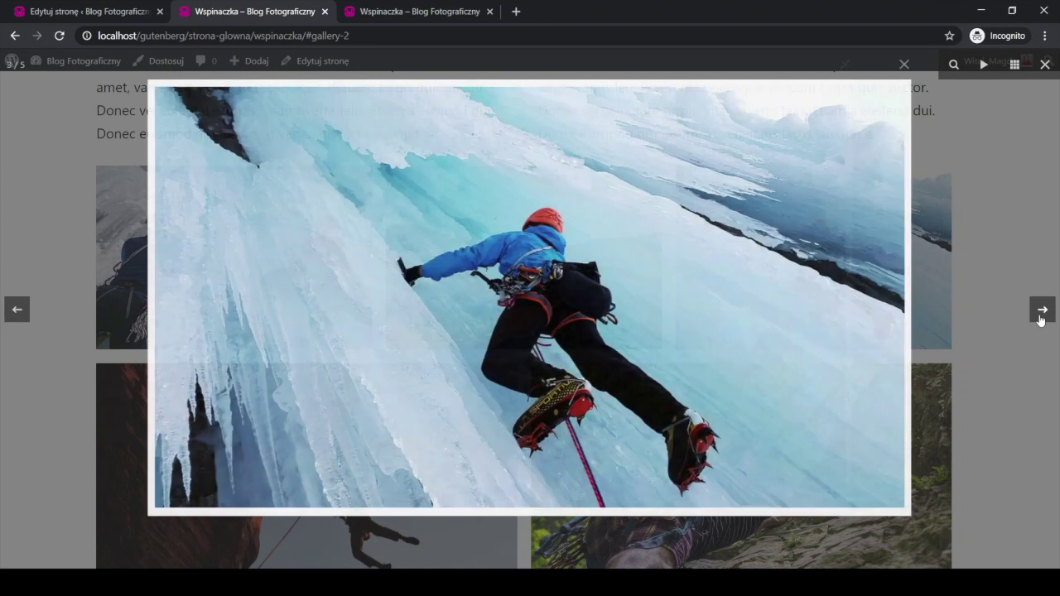
left_click(1016, 263)
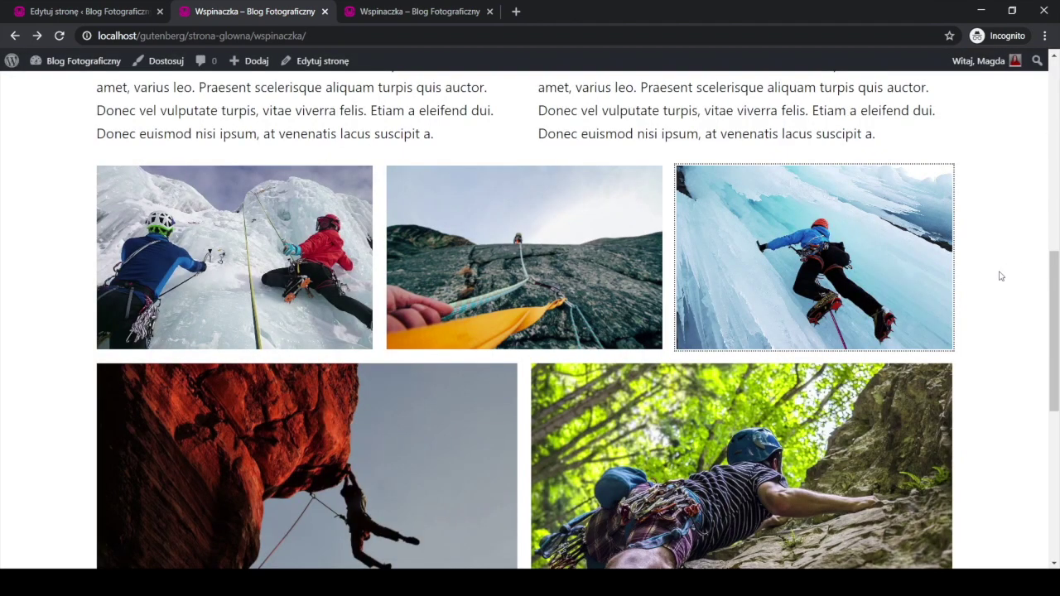
Step: Return to the WordPress admin tab, check the installed plugins and open the Fancybox for WP settings
left_click(108, 15)
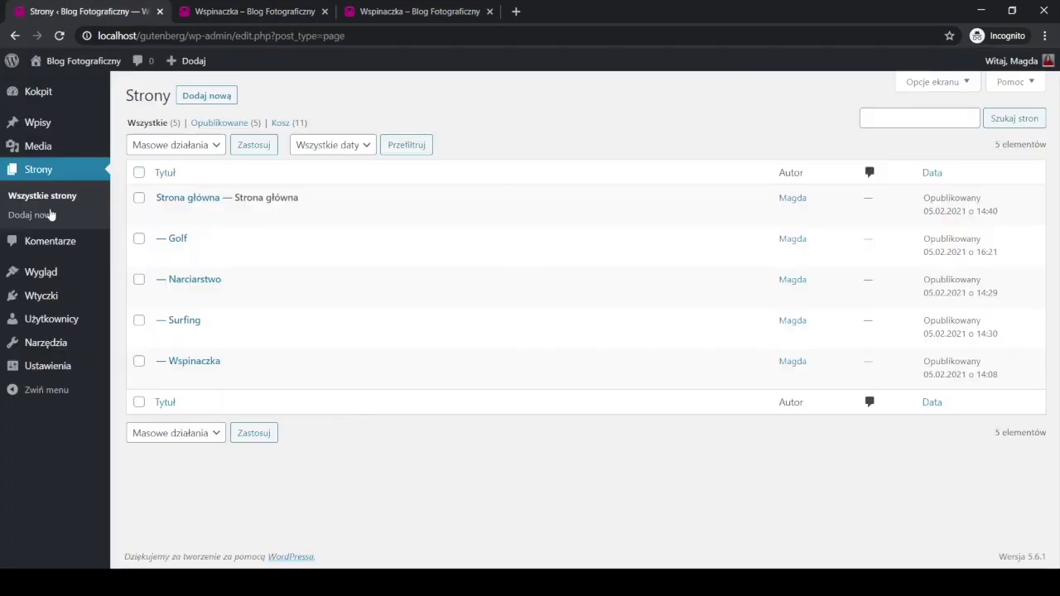
mouse_move(27, 300)
left_click(39, 303)
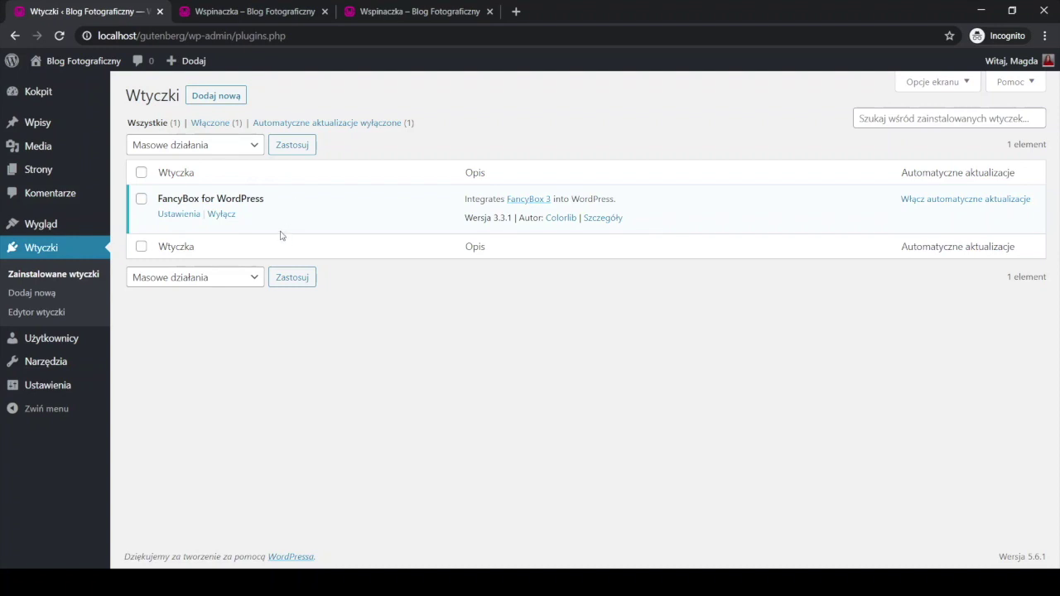
mouse_move(52, 386)
left_click(176, 502)
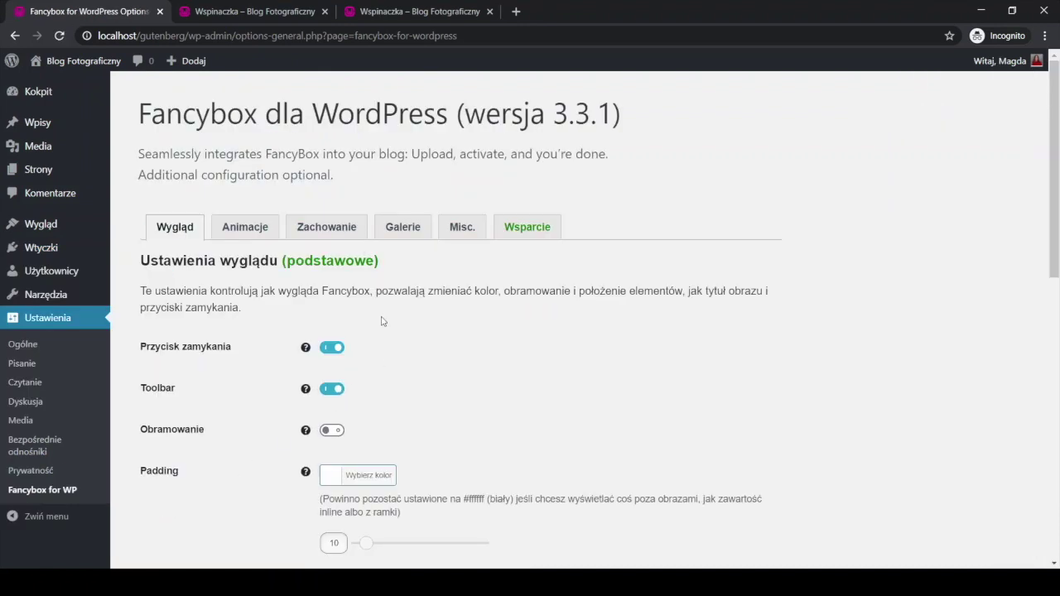
Step: Look through Fancybox's appearance settings, from the close button and padding to the title and navigation arrows
scroll(384, 321, "down", 1)
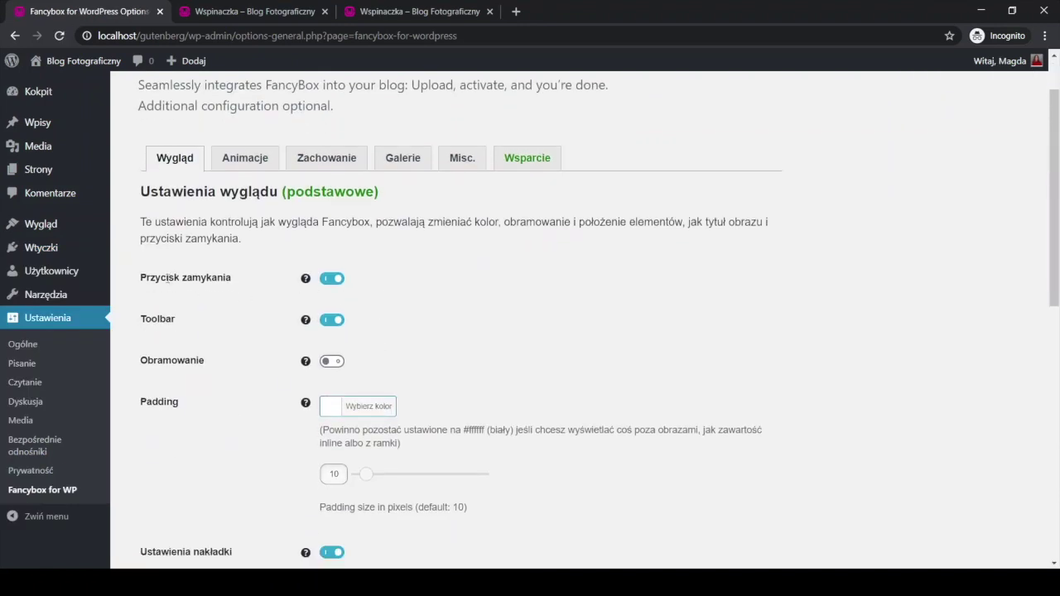
scroll(282, 319, "down", 1)
scroll(275, 320, "down", 4)
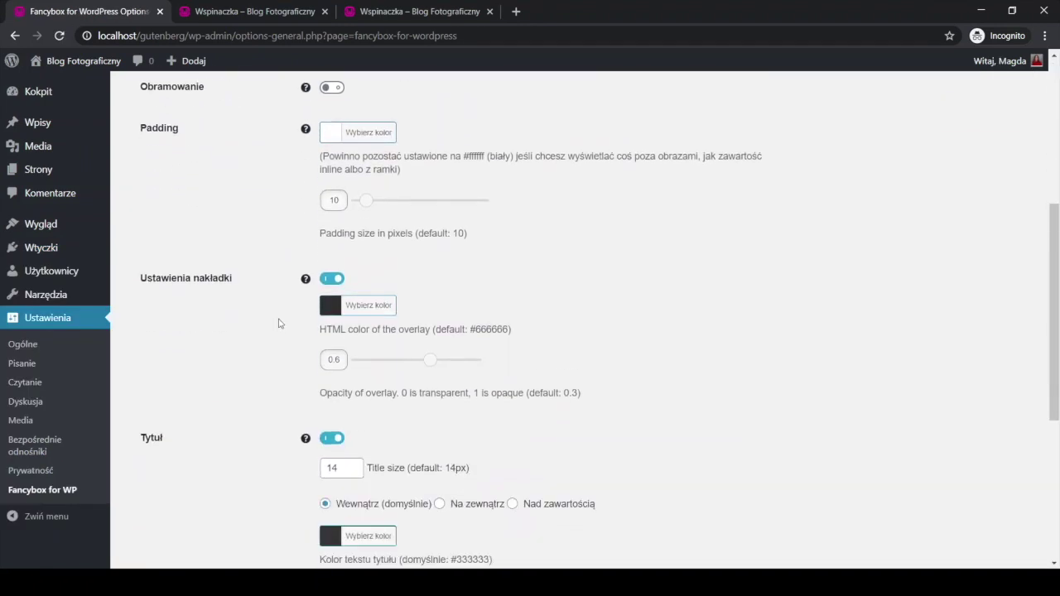
scroll(421, 438, "down", 1)
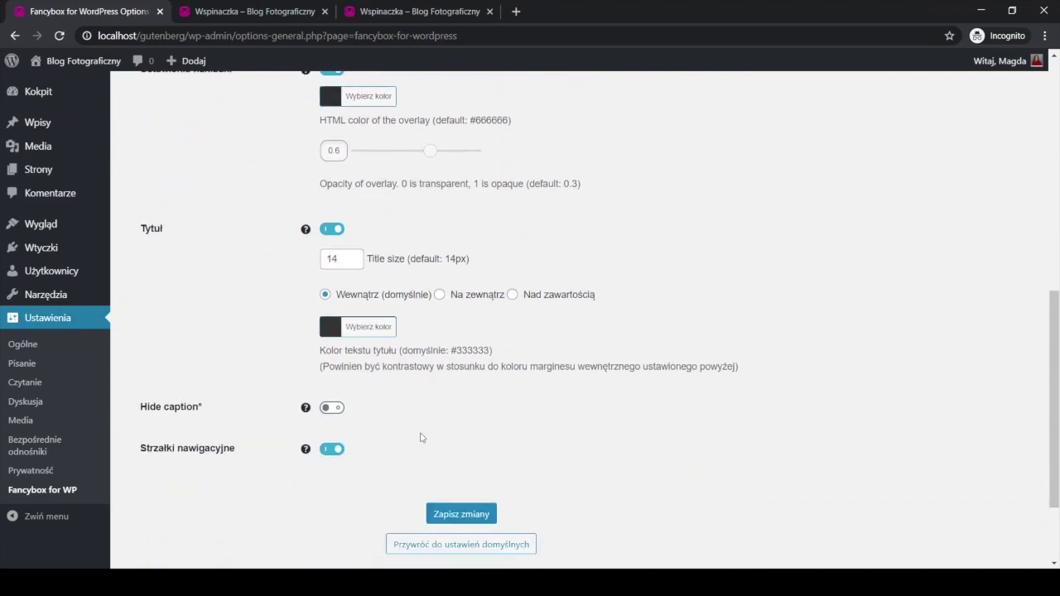
scroll(426, 431, "up", 5)
scroll(424, 430, "up", 2)
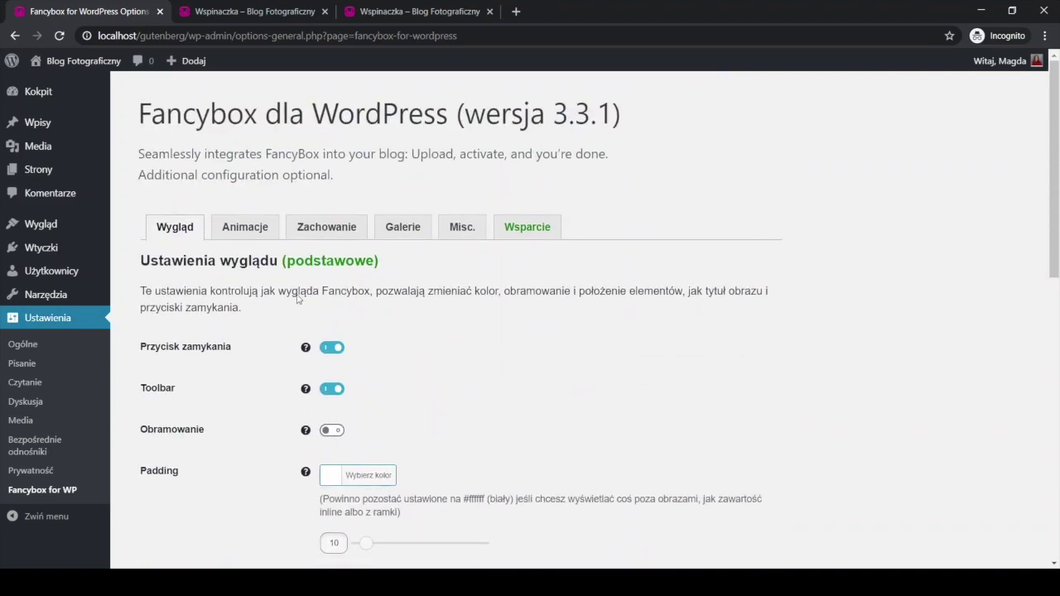
Step: Show Fancybox's animation settings, glance at the Wspinaczka gallery in its browser tab and return to the settings
left_click(248, 225)
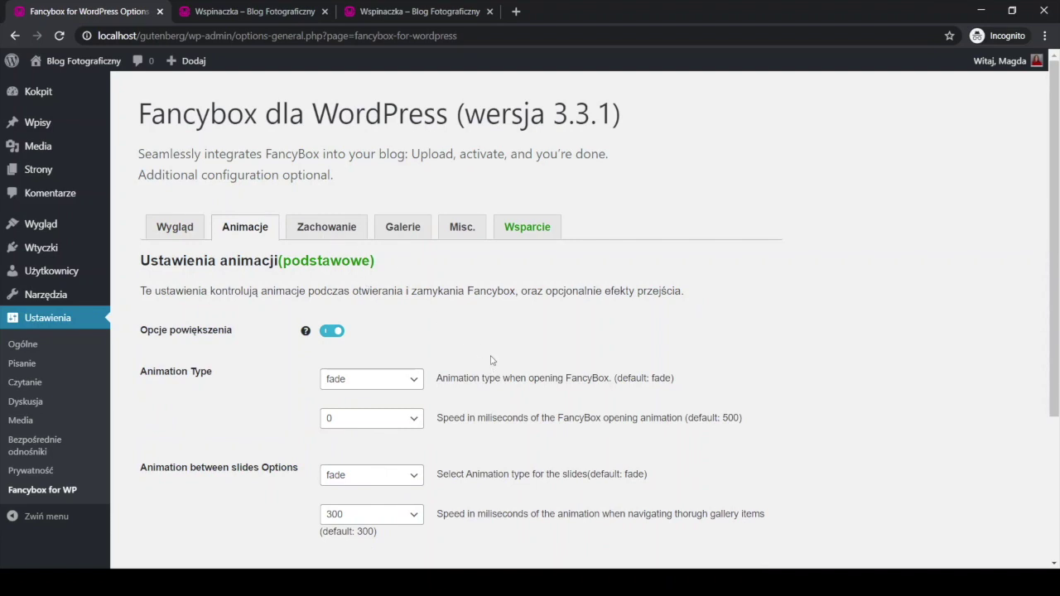
left_click(276, 11)
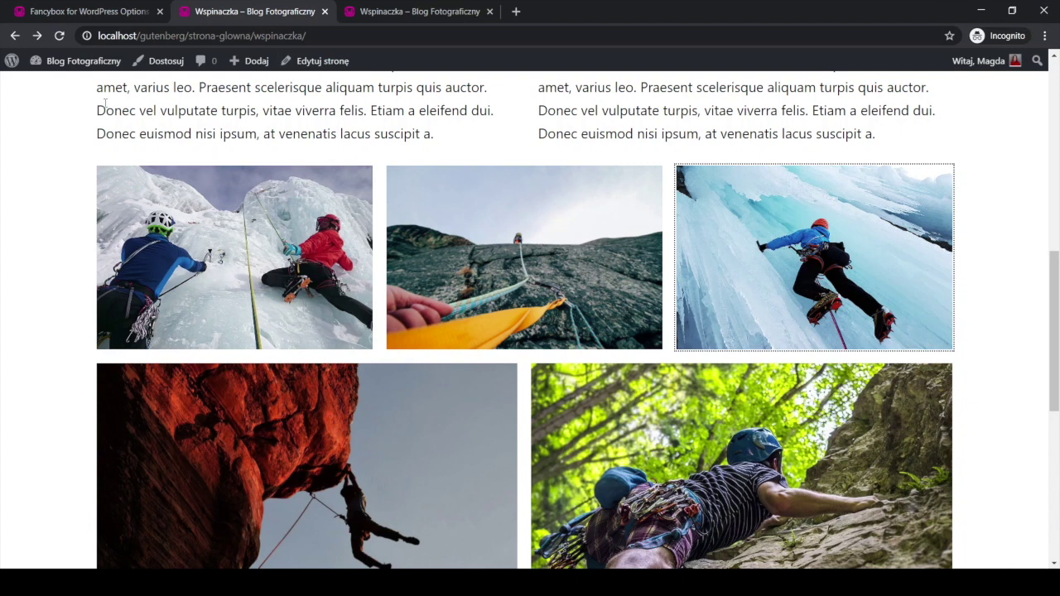
left_click(79, 21)
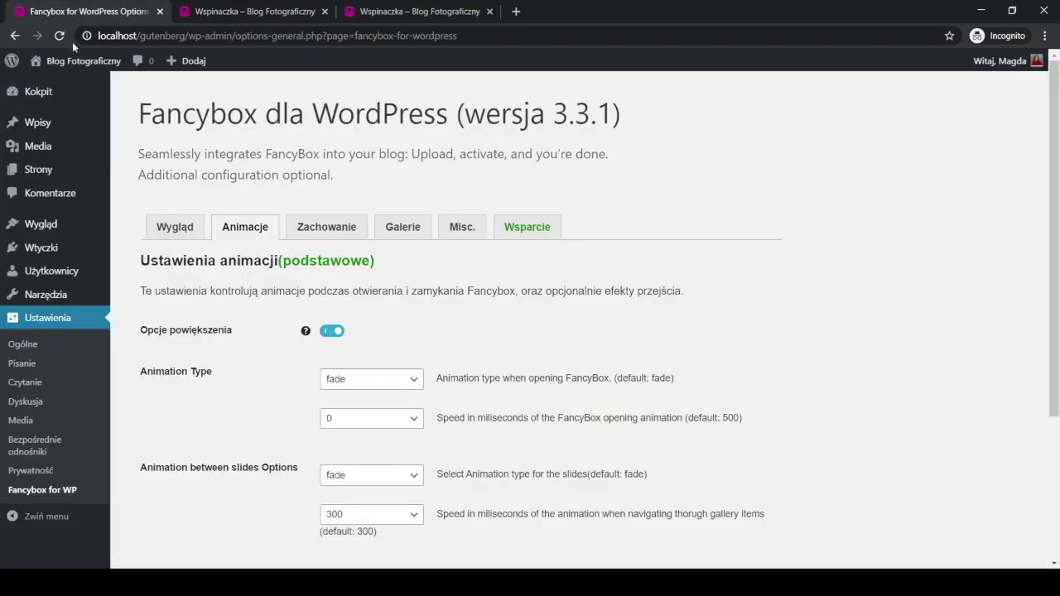
Step: Open the Golf page for editing, select its image gallery and display the block settings
left_click(46, 172)
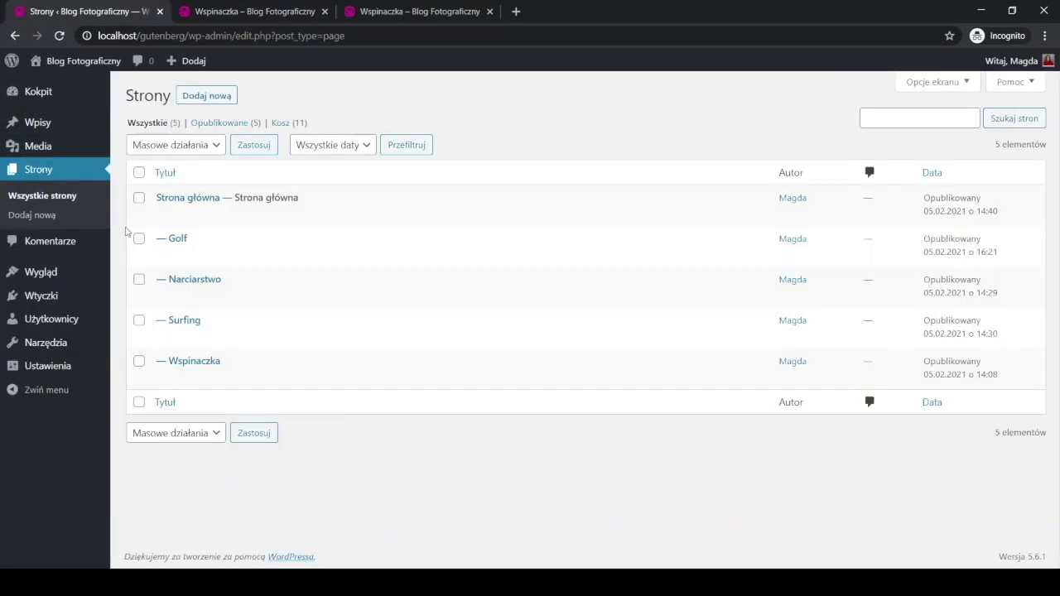
left_click(175, 238)
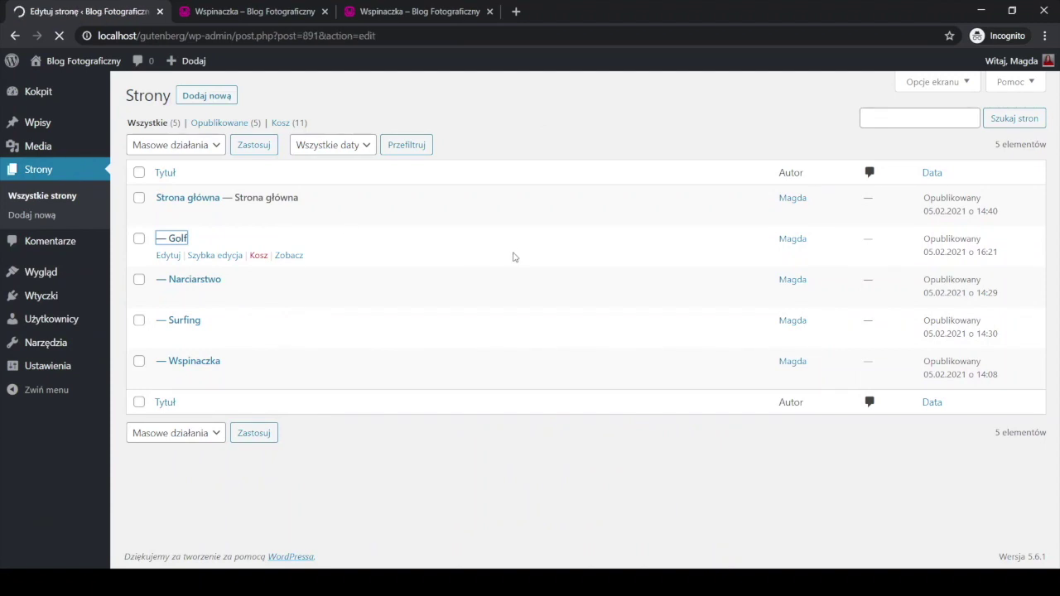
scroll(663, 323, "down", 5)
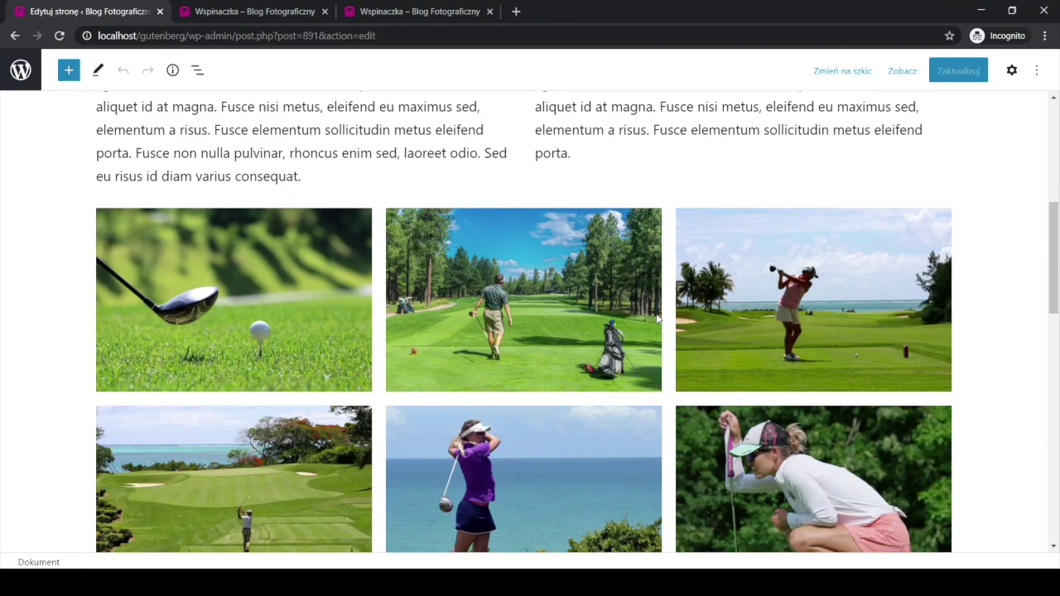
left_click(659, 319)
left_click(1011, 71)
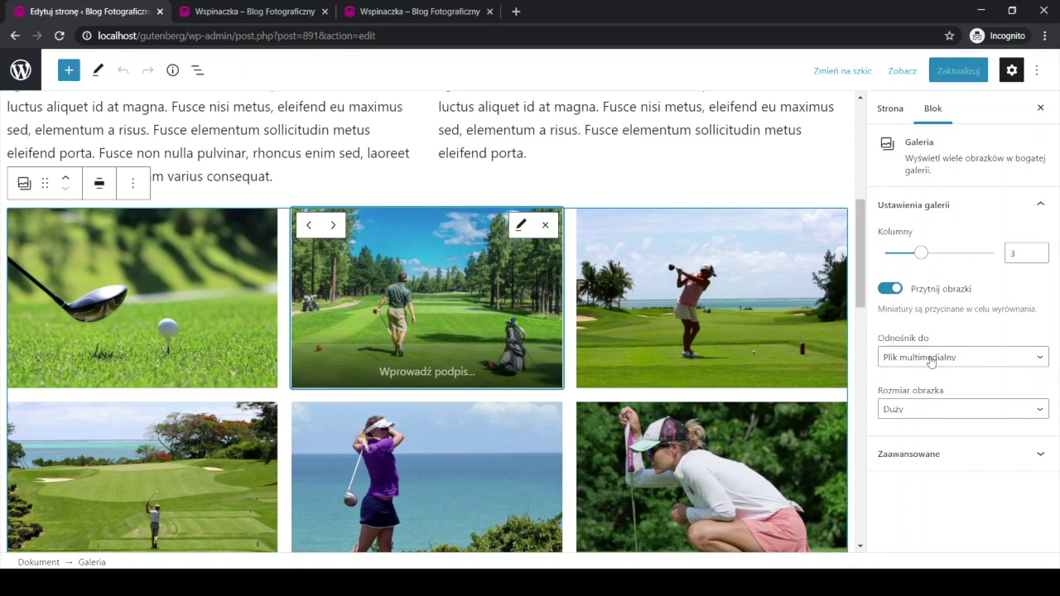
Step: Reorder the golf gallery by moving the walking golfer photo one place forward, then the club-and-ball photo one place forward
left_click(333, 226)
left_click(205, 243)
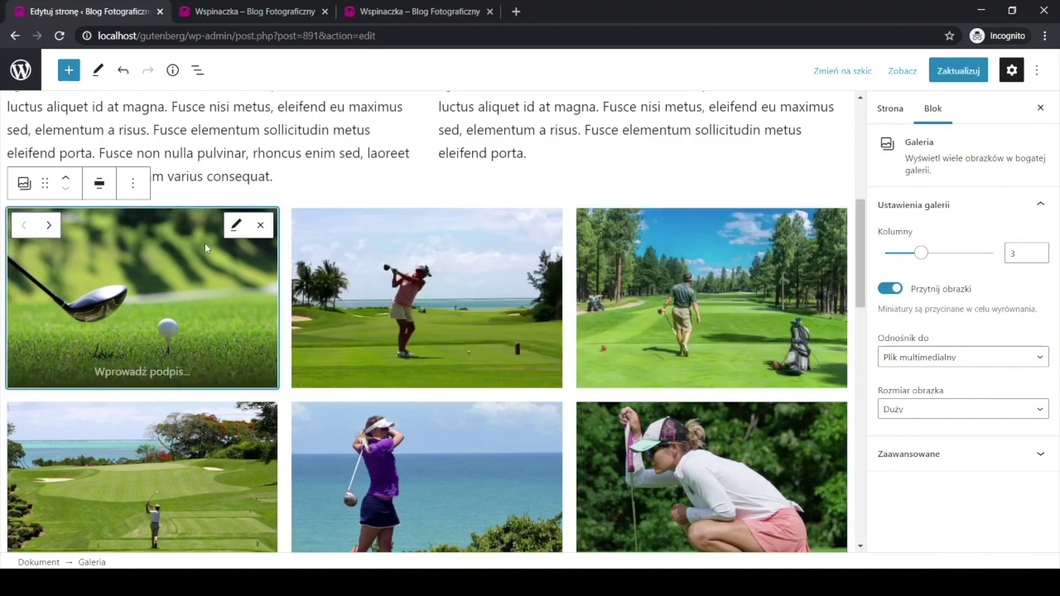
left_click(49, 225)
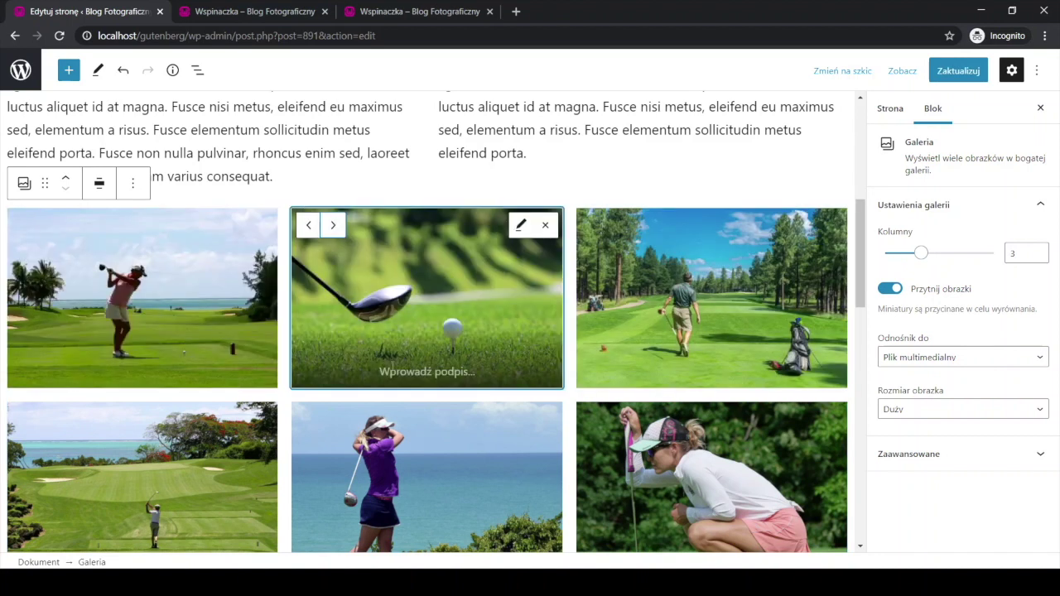
Step: Remove the first photo, the woman swinging a club, from the golf gallery and update the page
left_click(474, 377)
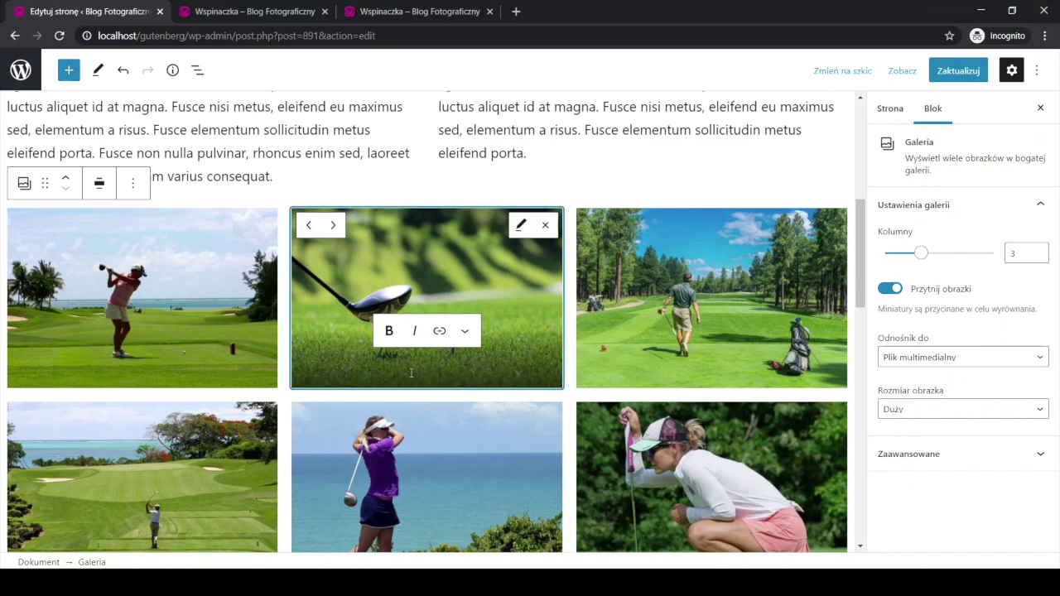
left_click(202, 295)
left_click(235, 225)
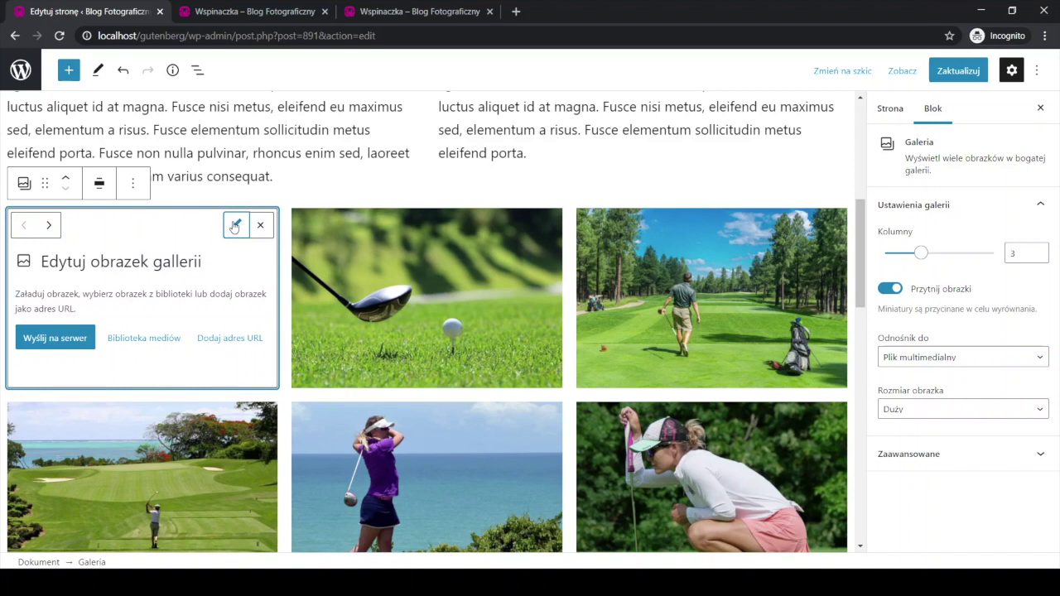
left_click(260, 225)
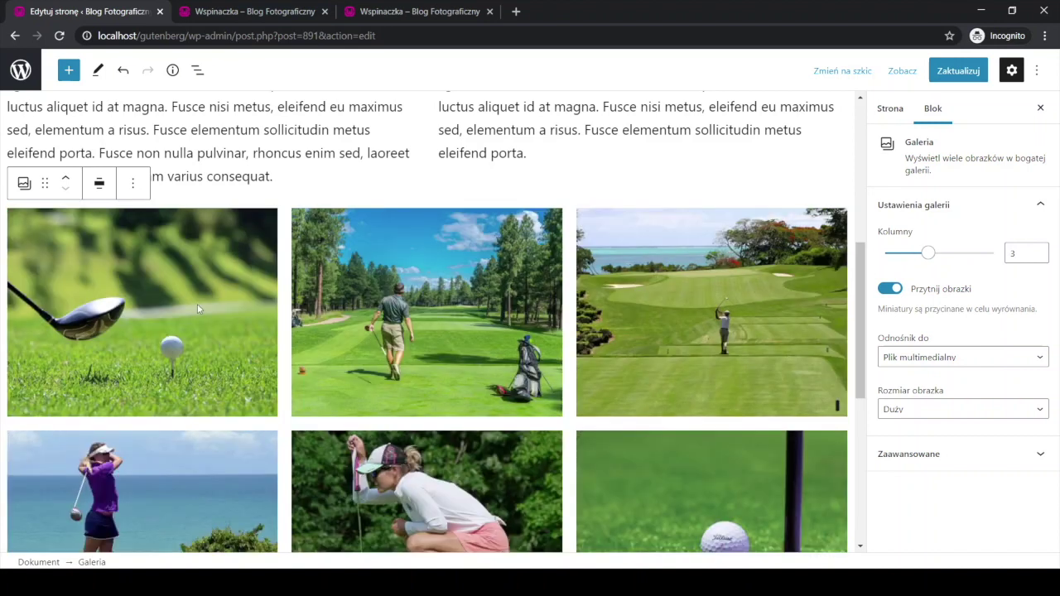
scroll(263, 338, "down", 3)
scroll(264, 338, "up", 4)
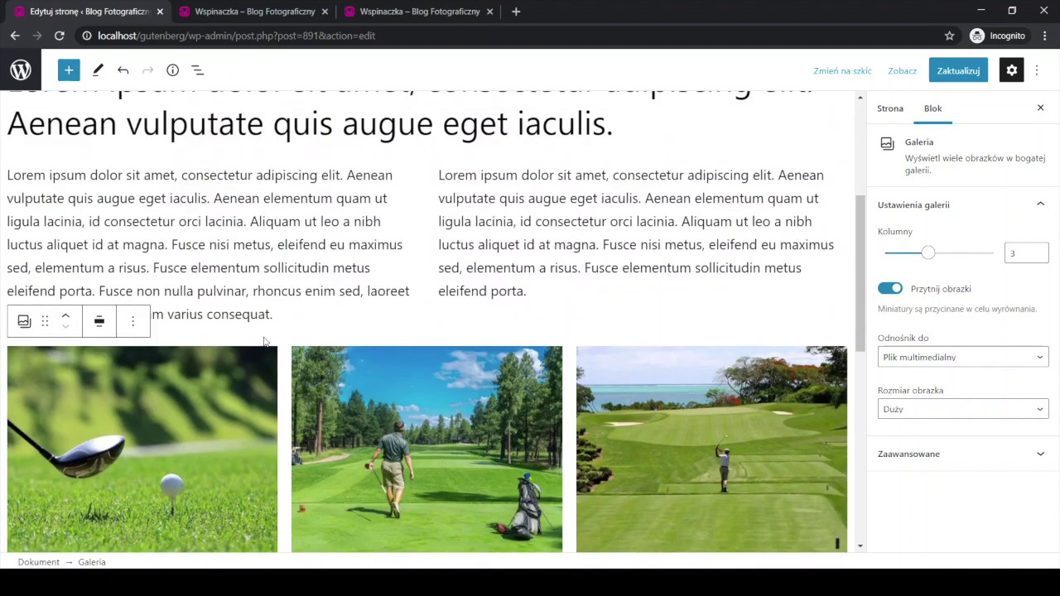
left_click(958, 70)
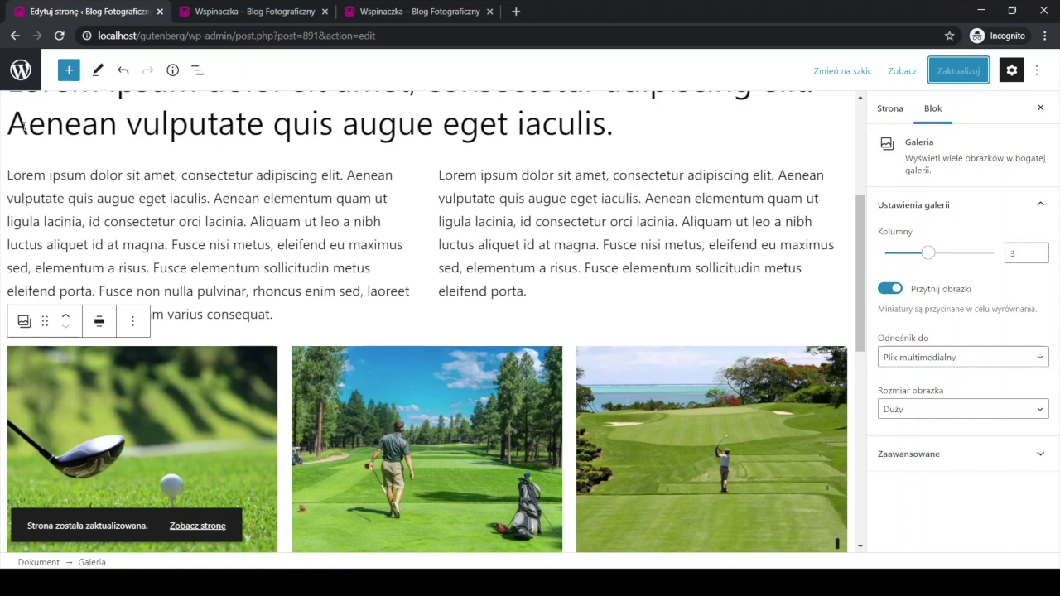
Step: Open the media library, inspect the first rock-climbing image's details and alternative text field, and close them
left_click(20, 72)
mouse_move(50, 132)
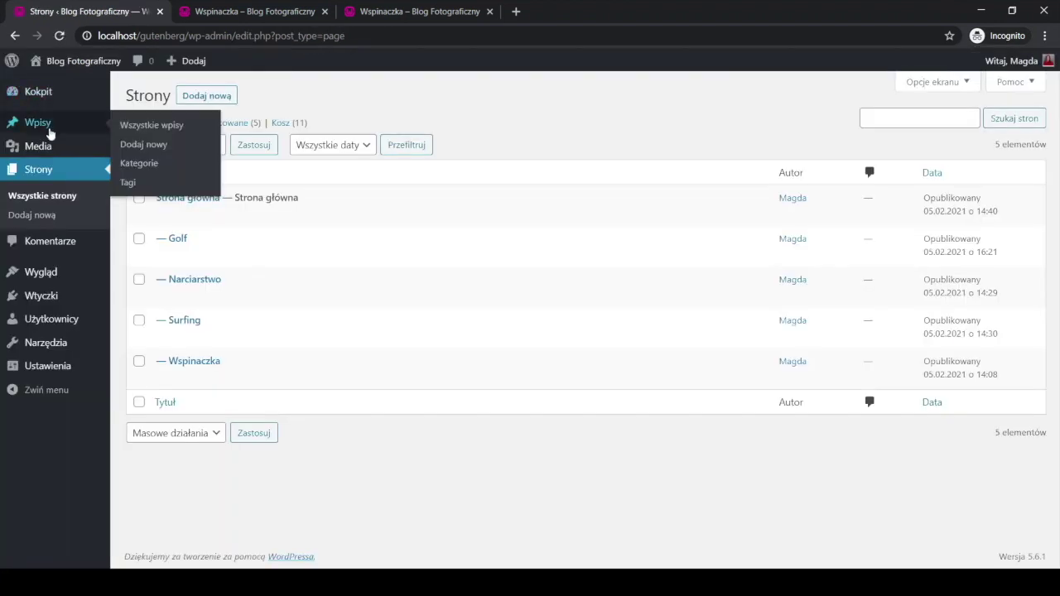
left_click(50, 148)
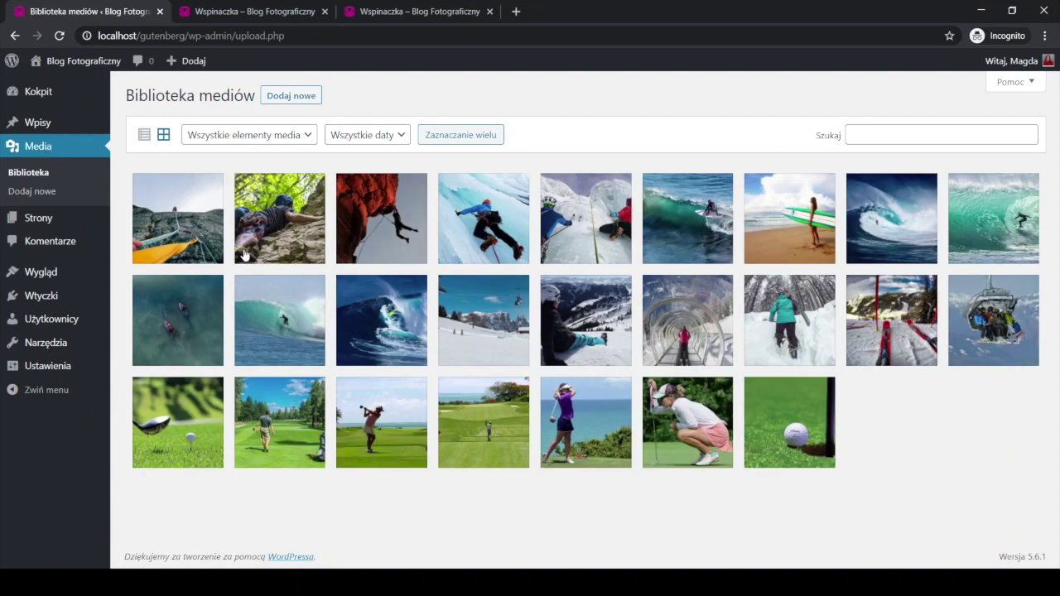
left_click(196, 242)
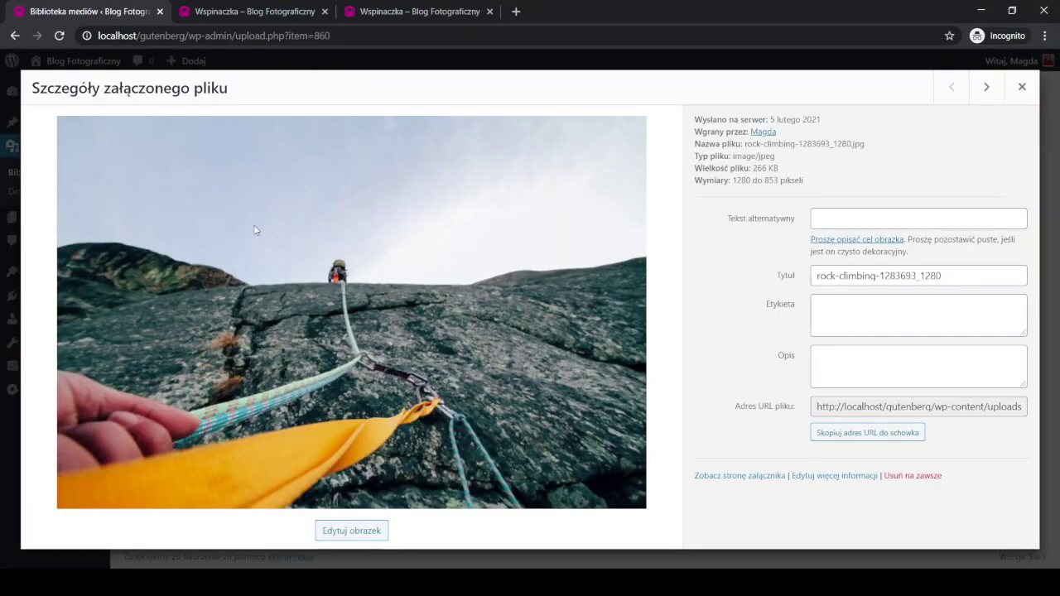
left_click(842, 223)
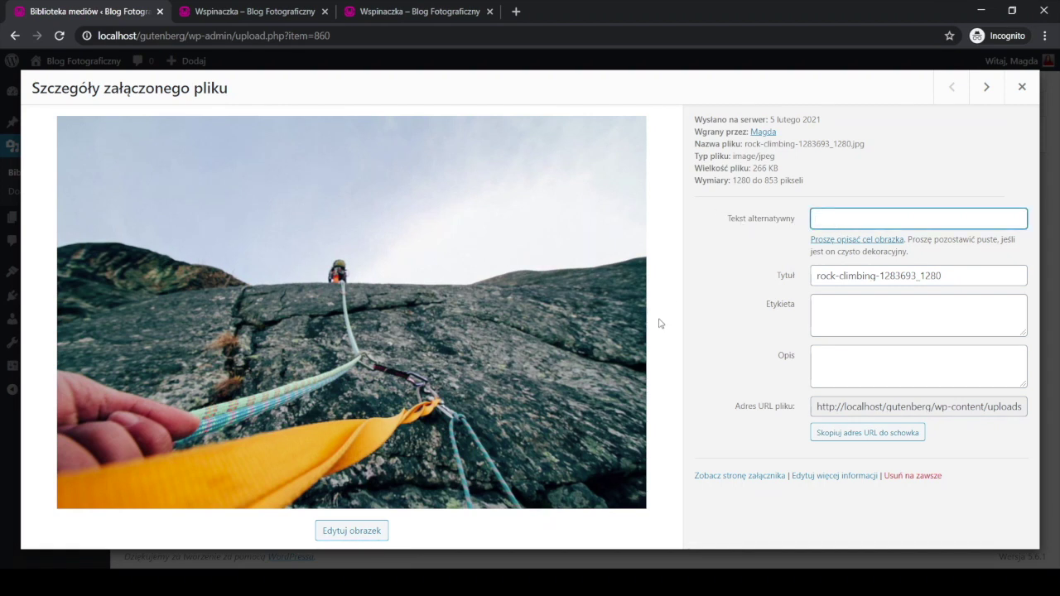
left_click(1020, 89)
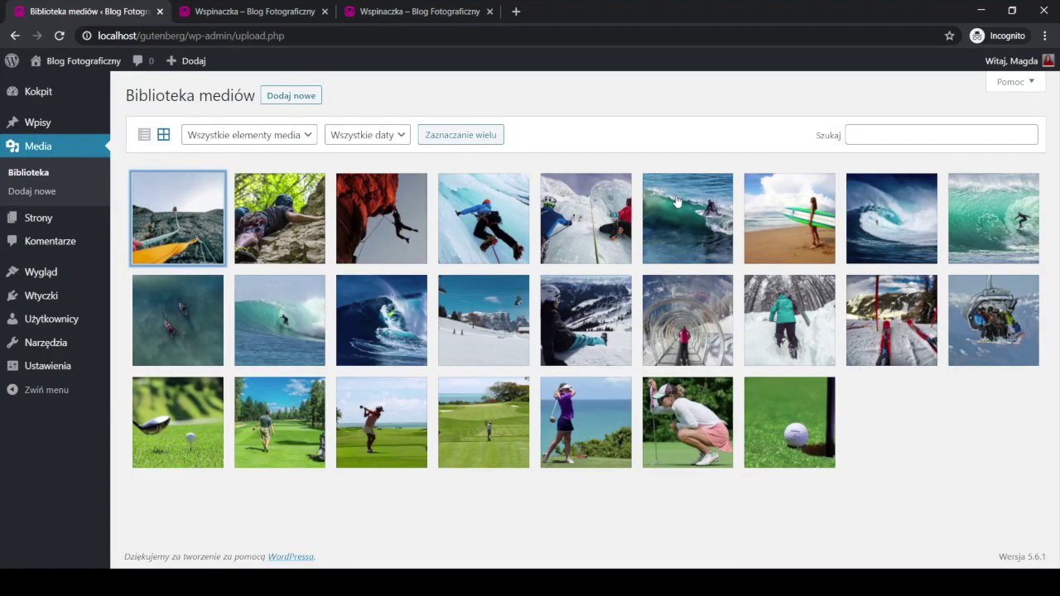
Step: Switch to the other browser tab showing the Wspinaczka page and look through its text and gallery
left_click(448, 16)
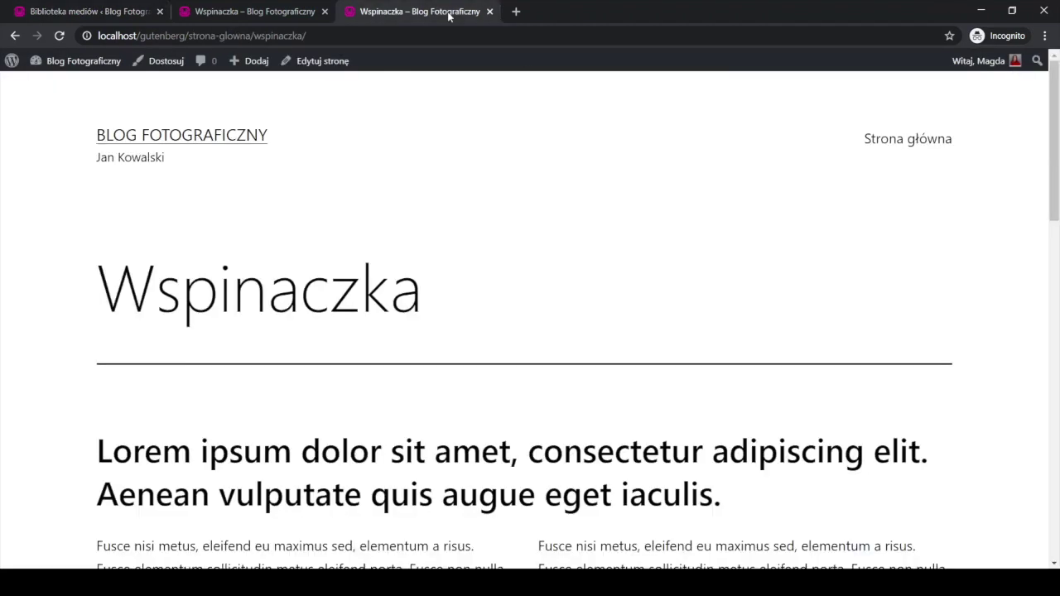
scroll(653, 230, "down", 2)
scroll(652, 230, "down", 3)
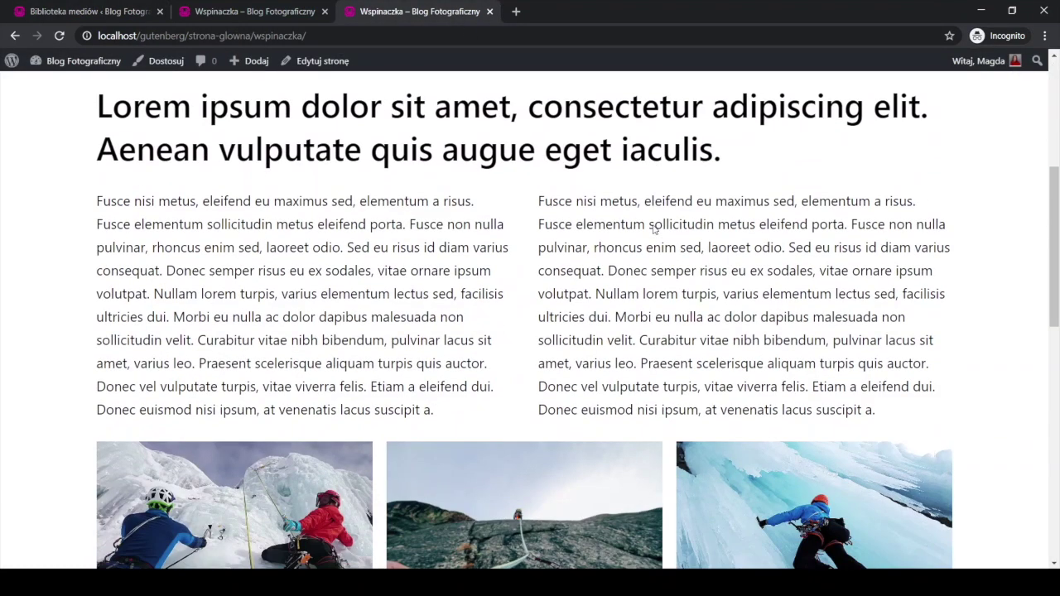
scroll(651, 224, "down", 6)
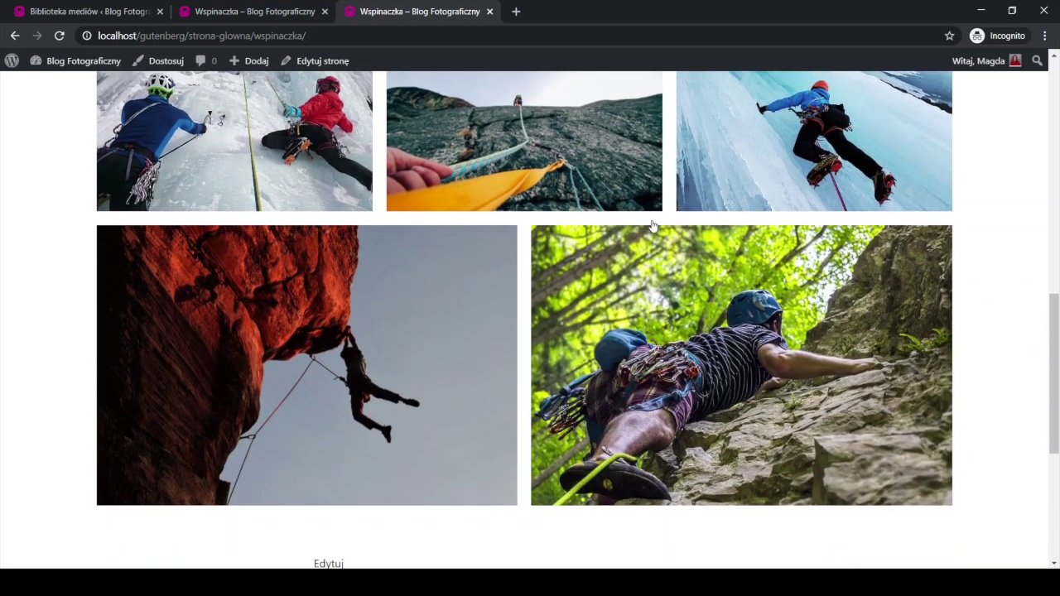